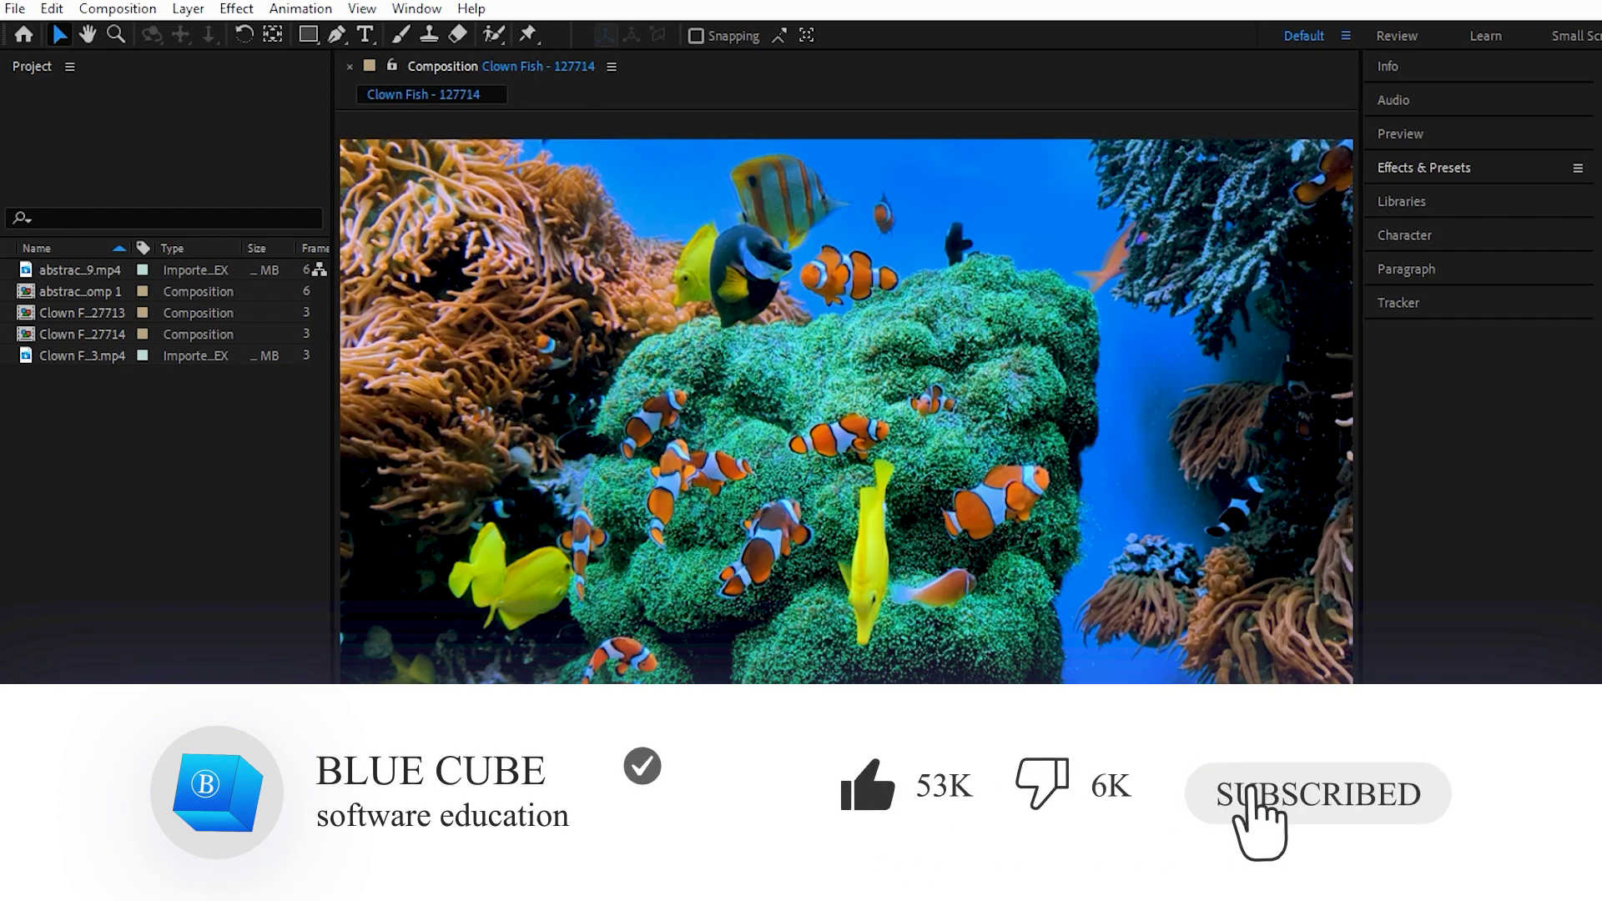
Apply Color Balance (HLS) from Color Correction to the clown fish reef footage
left_click(209, 872)
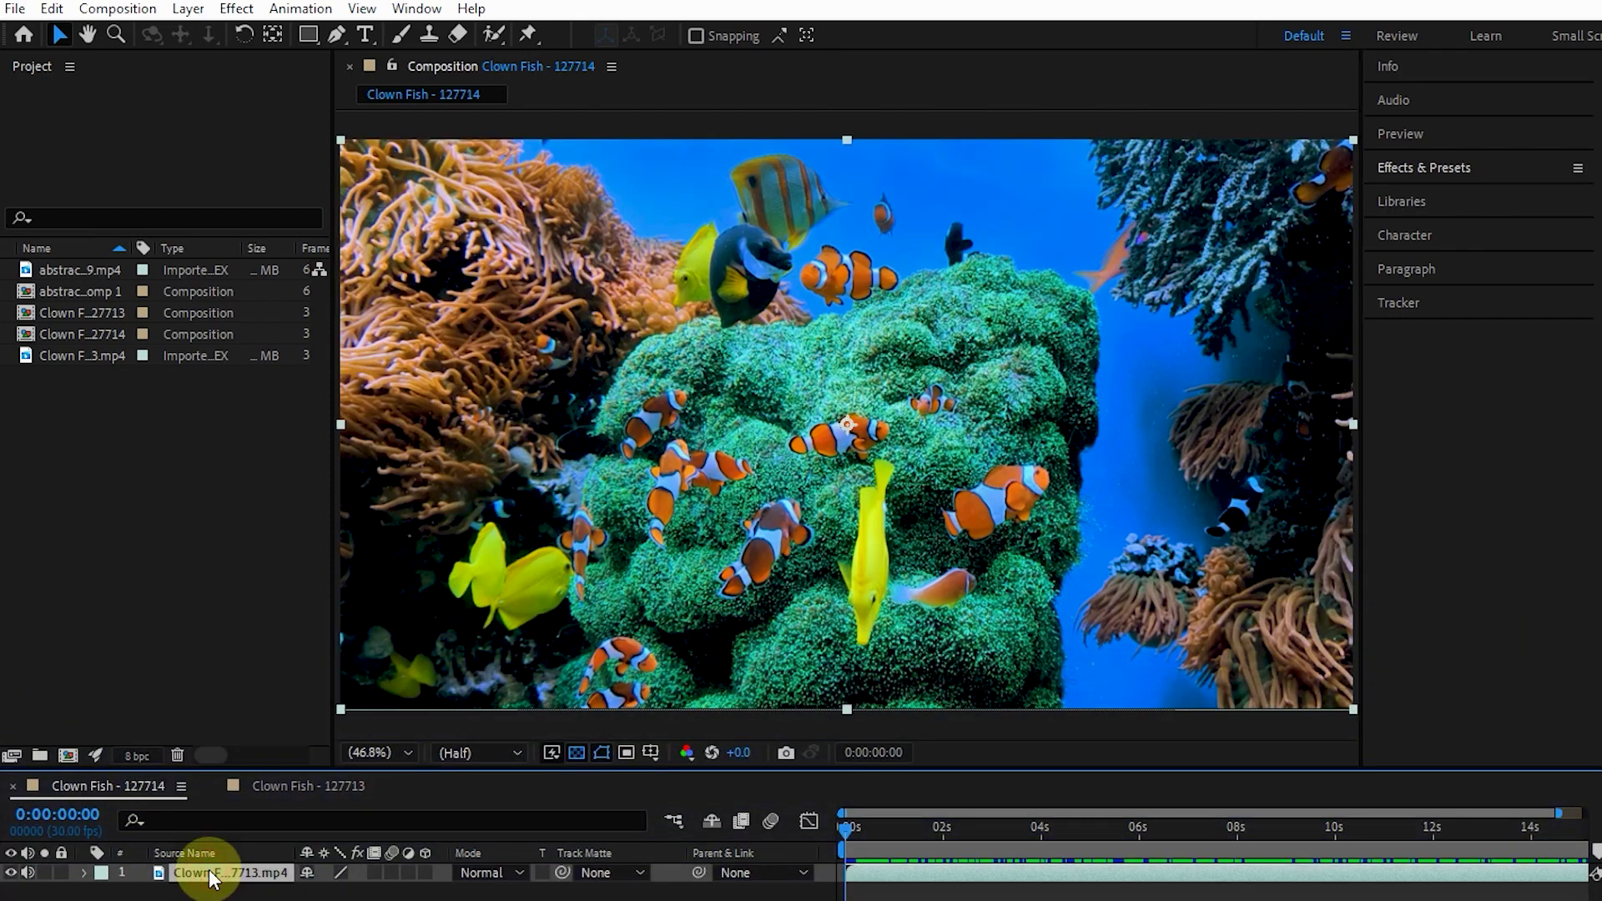
left_click(1414, 168)
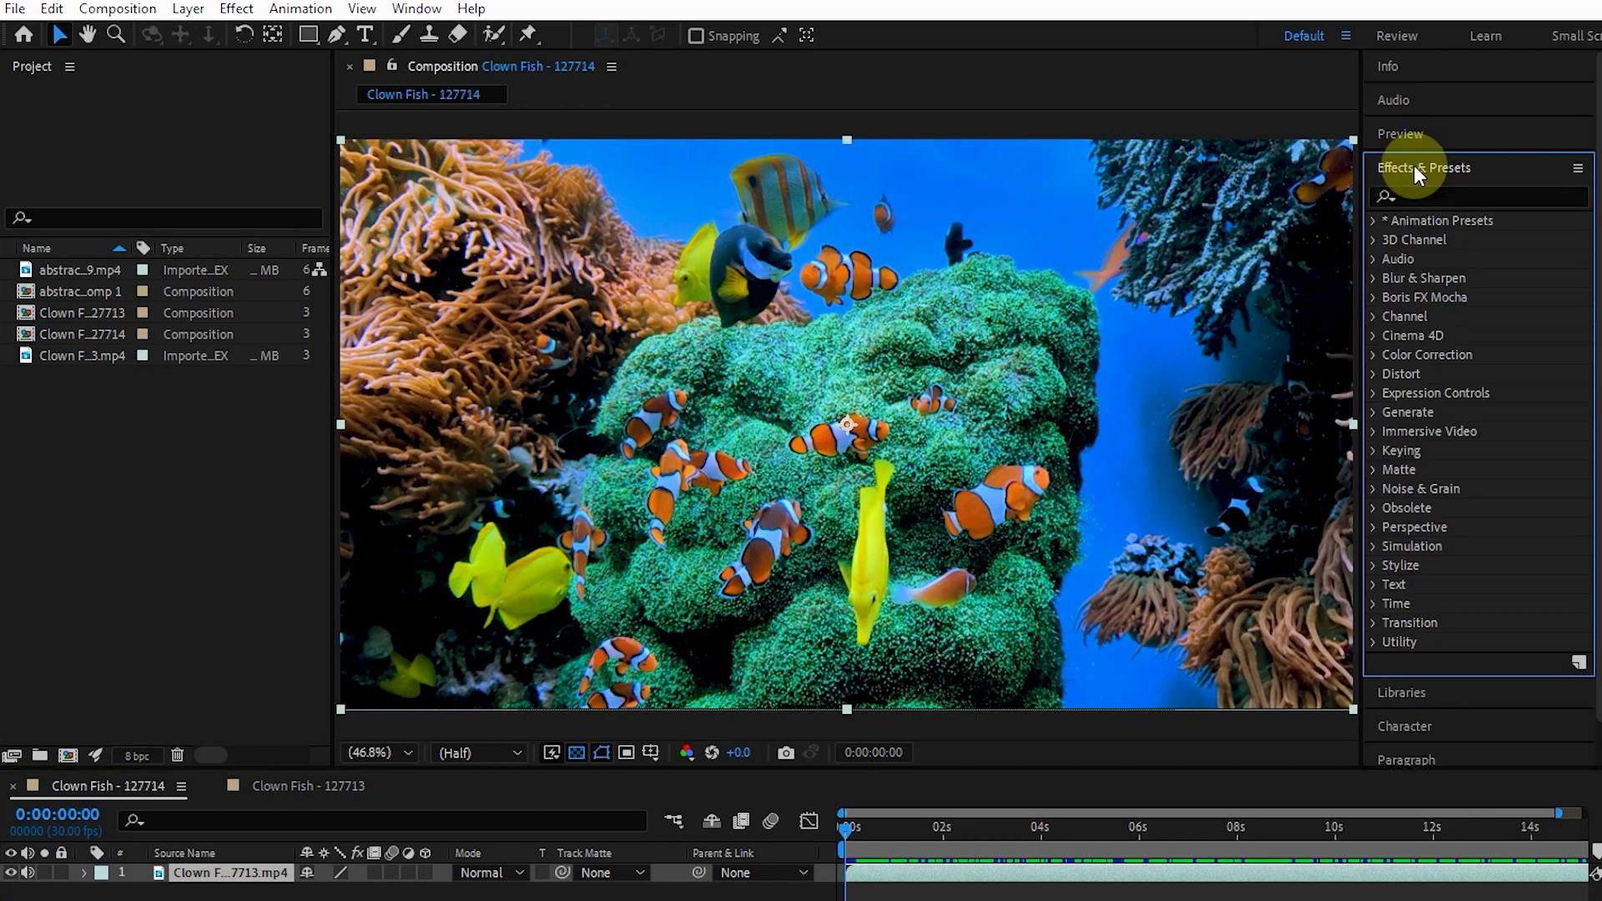
left_click(1377, 356)
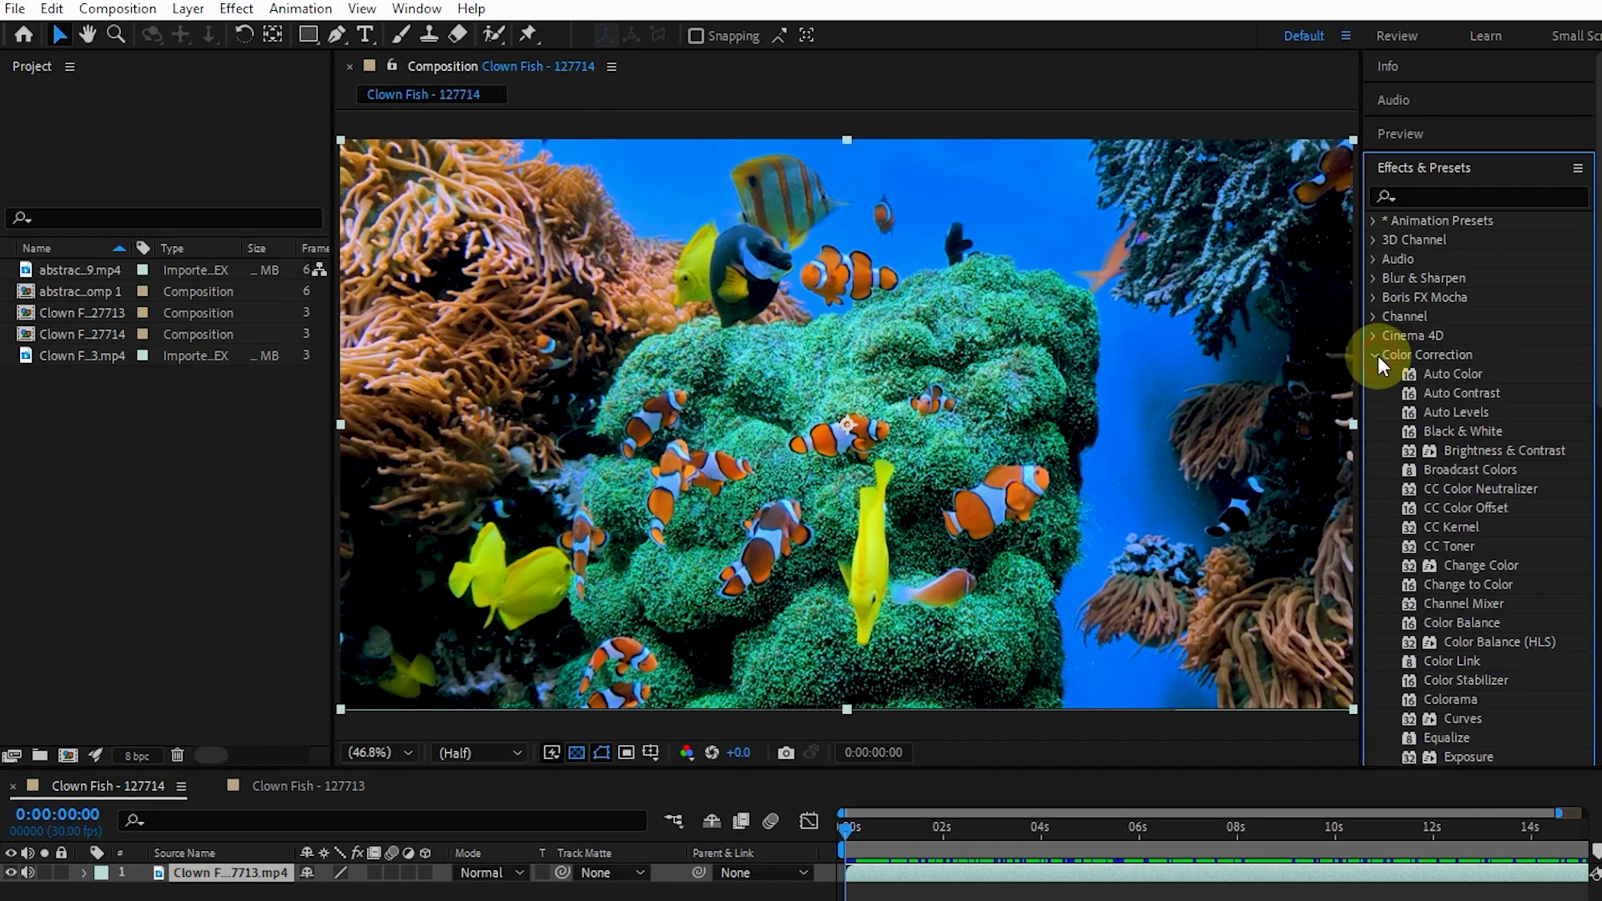
left_click(1515, 643)
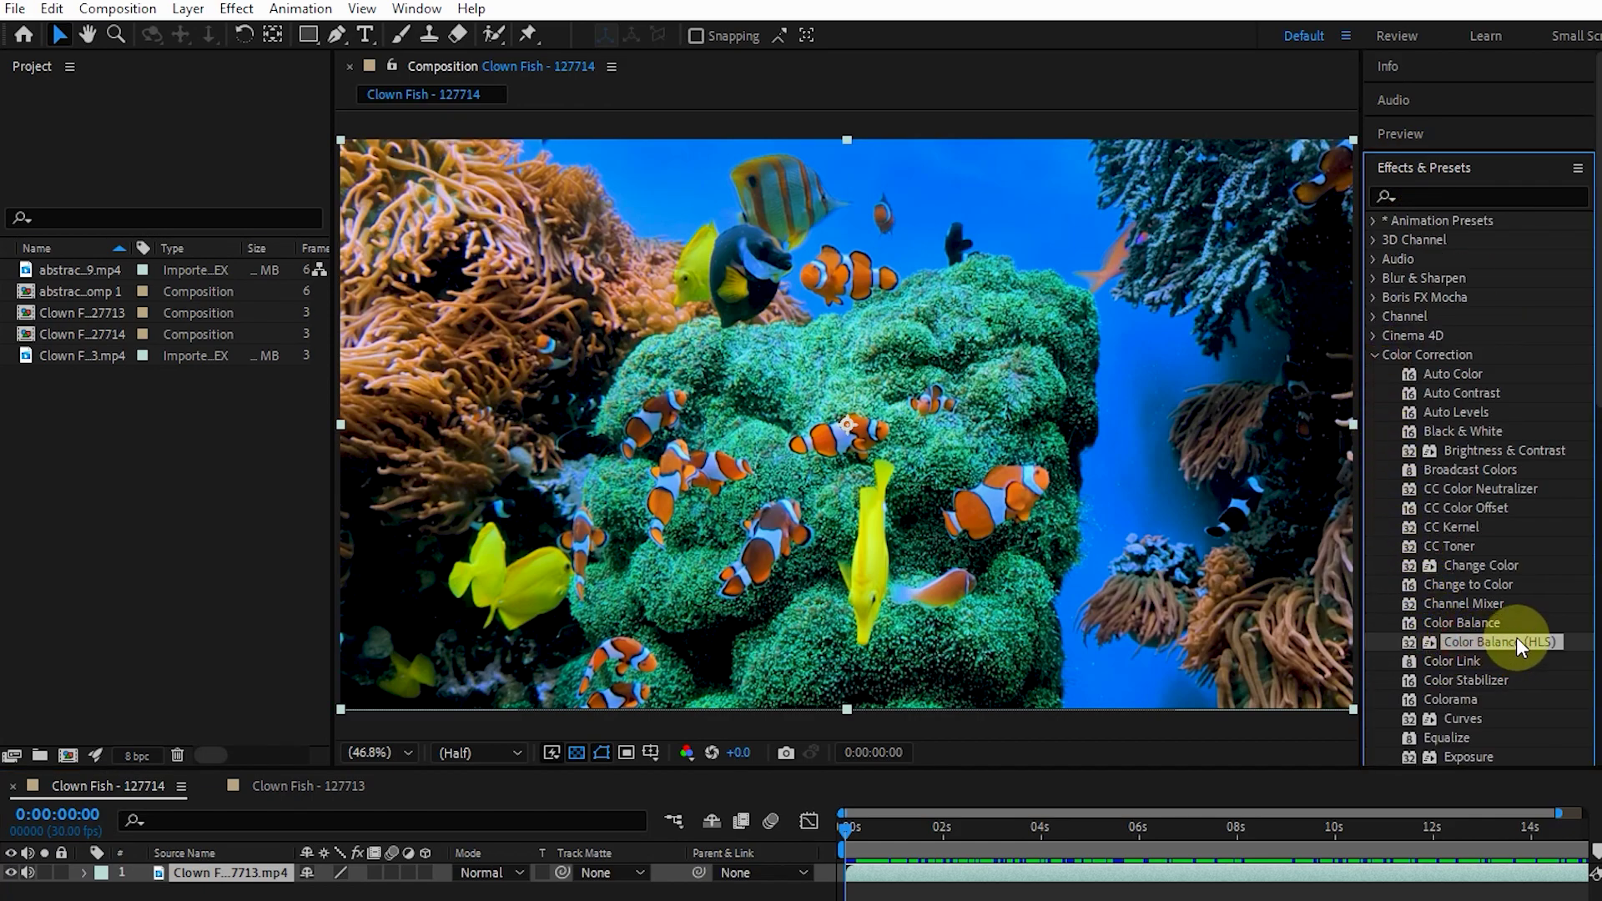
left_click_drag(1520, 647, 808, 442)
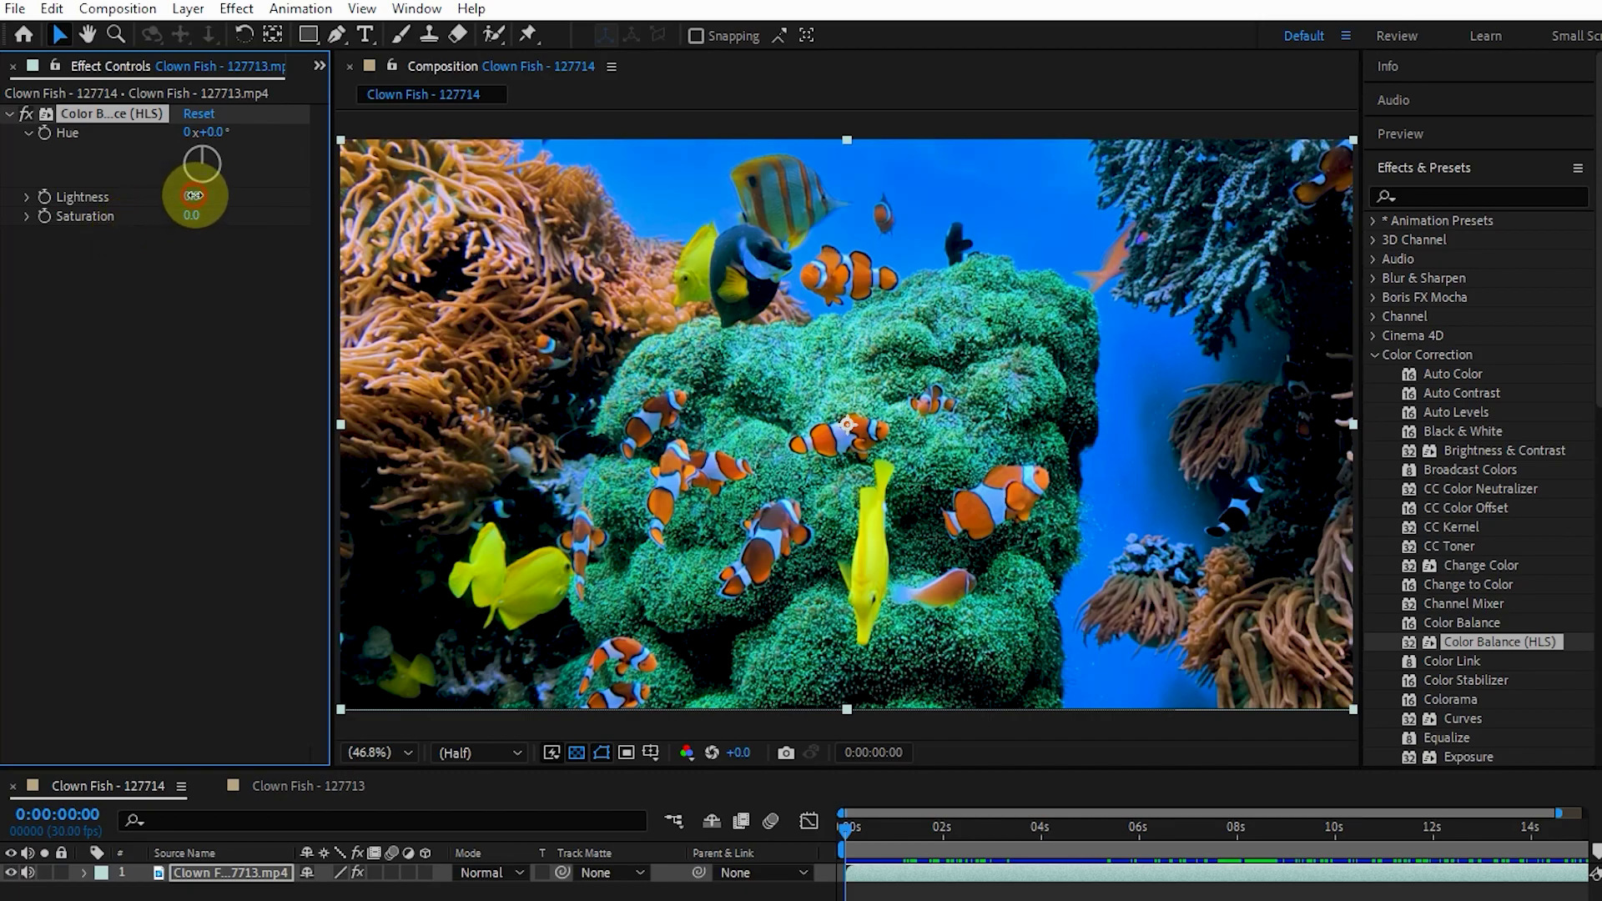
Set Color Balance (HLS) Lightness to 10, Saturation to 19 and Hue to 347°, comparing with the effect off
mouse_move(193, 195)
left_mouse_down()
mouse_move(279, 200)
mouse_move(212, 201)
left_mouse_up()
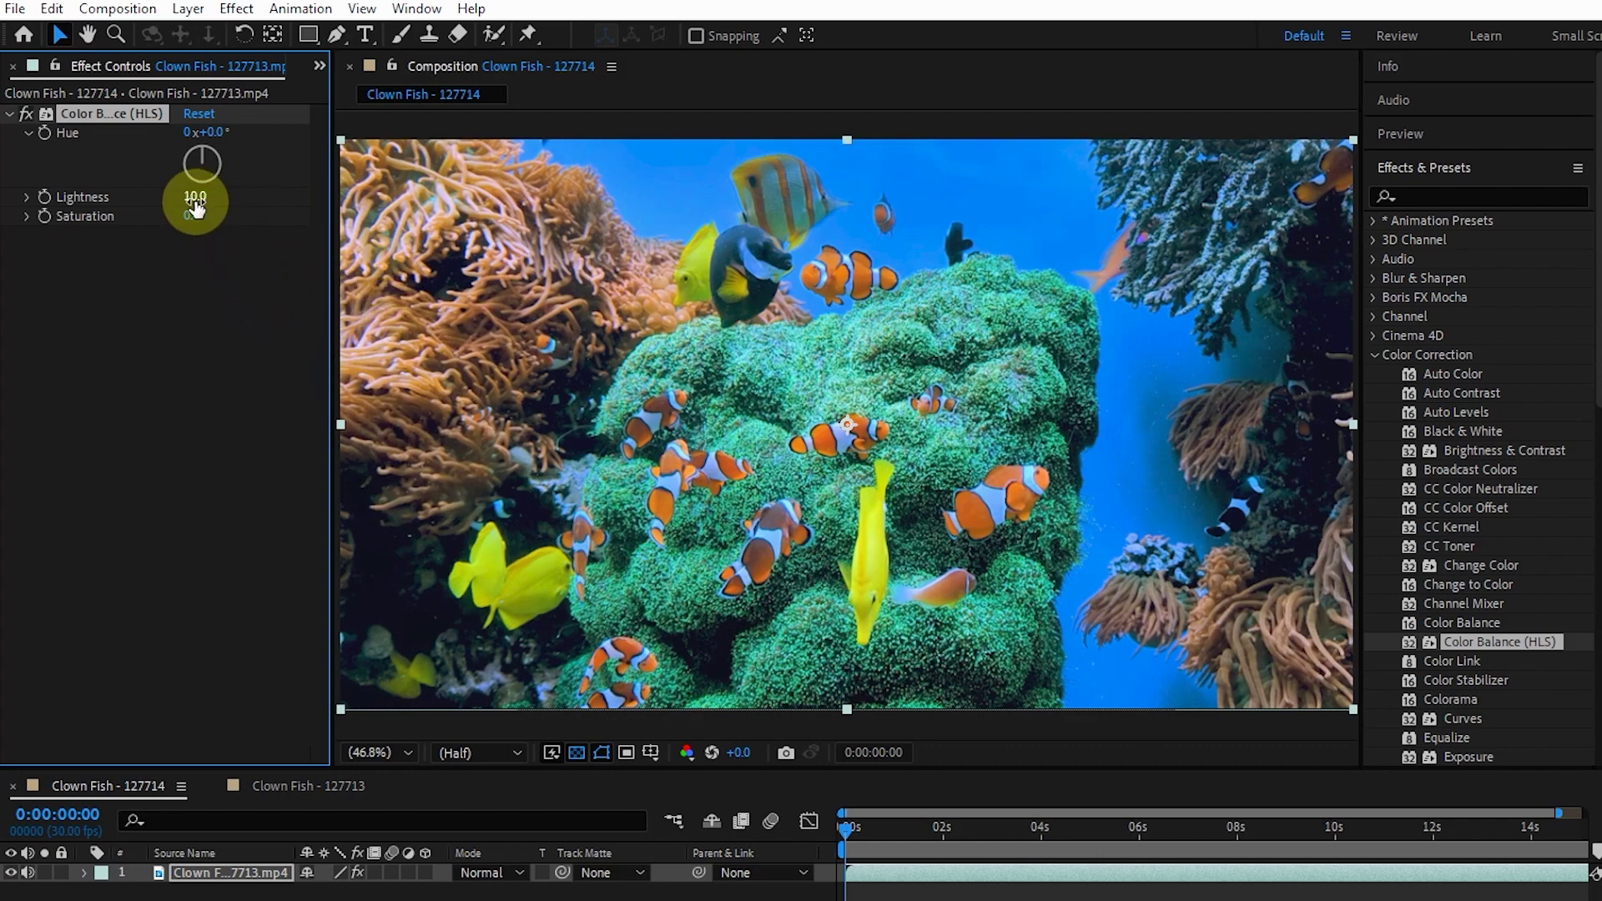
left_click_drag(197, 215, 272, 247)
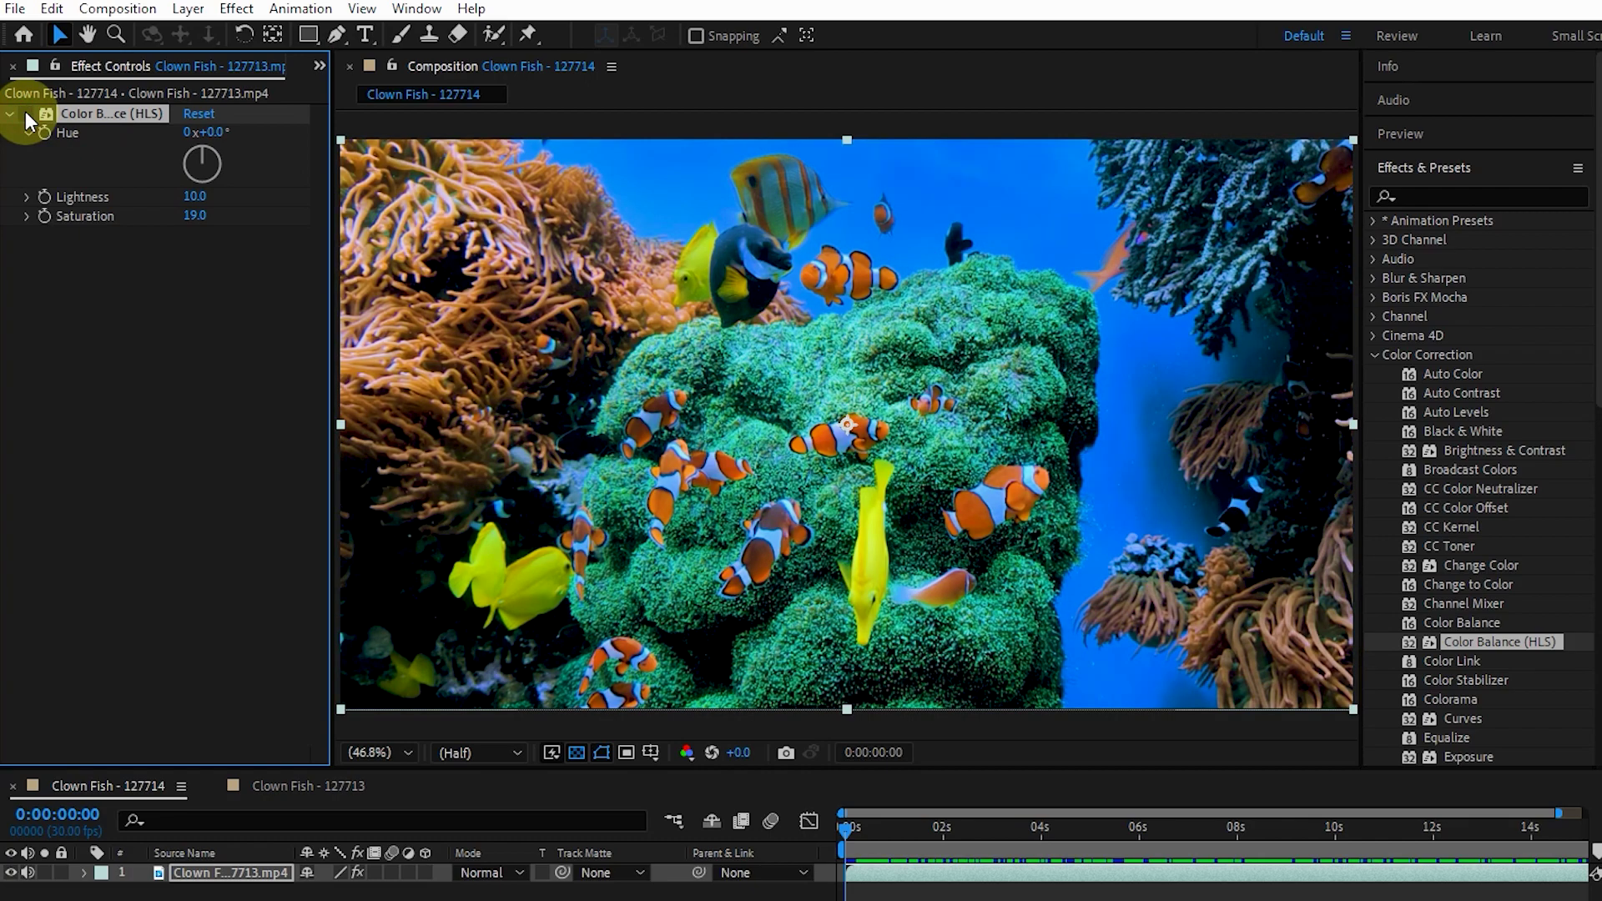
left_click(26, 112)
left_click(25, 112)
left_click(25, 111)
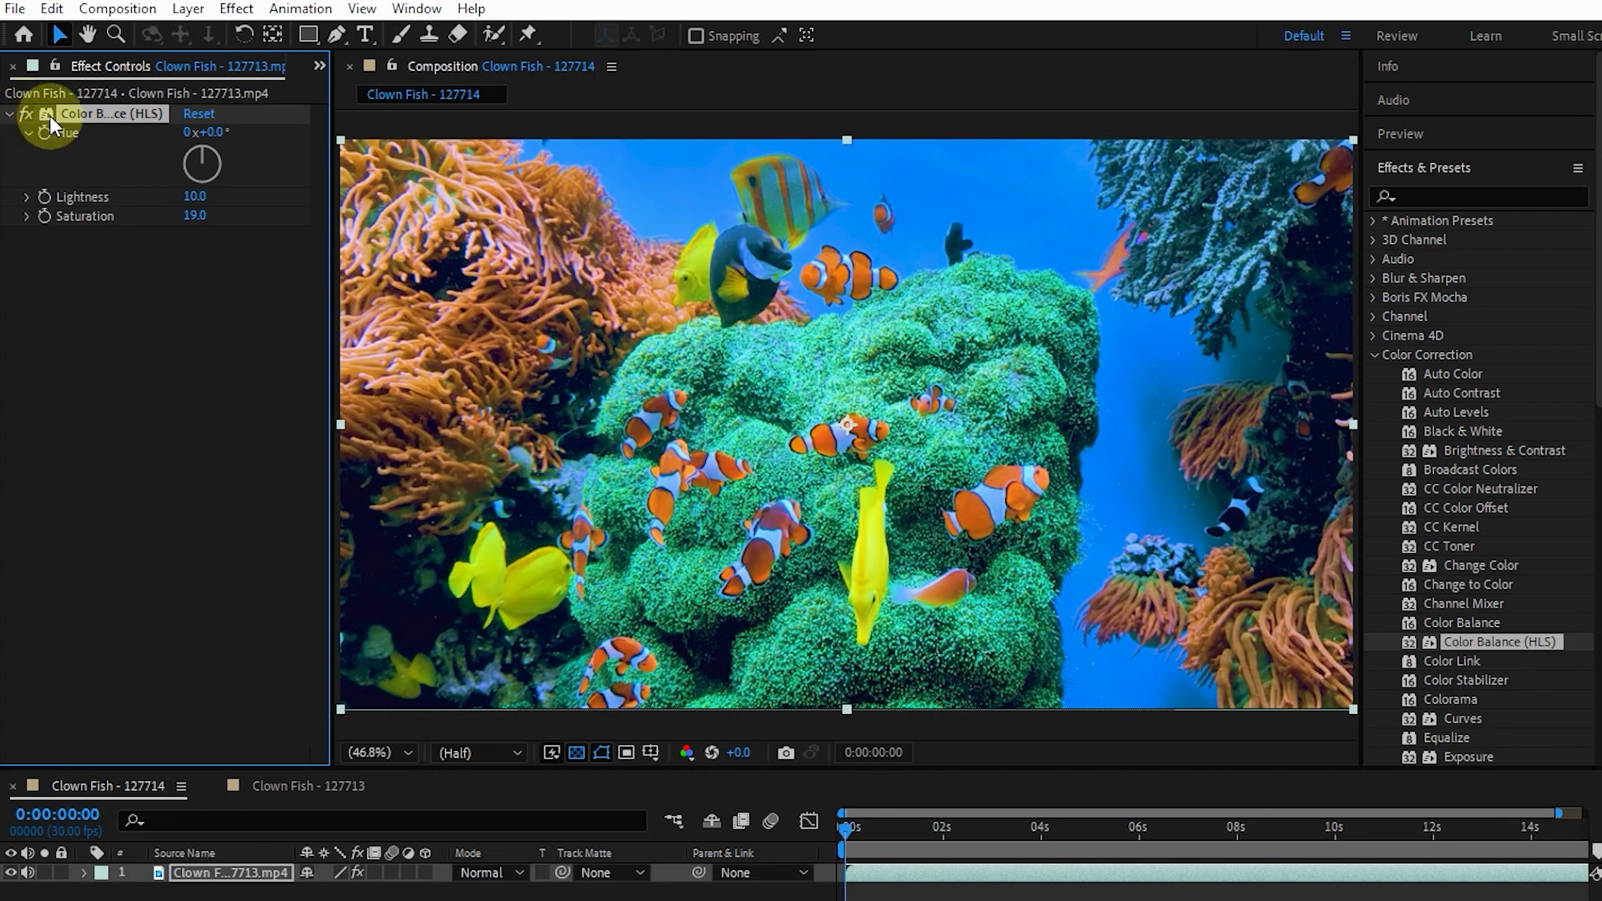
left_click_drag(215, 154, 193, 122)
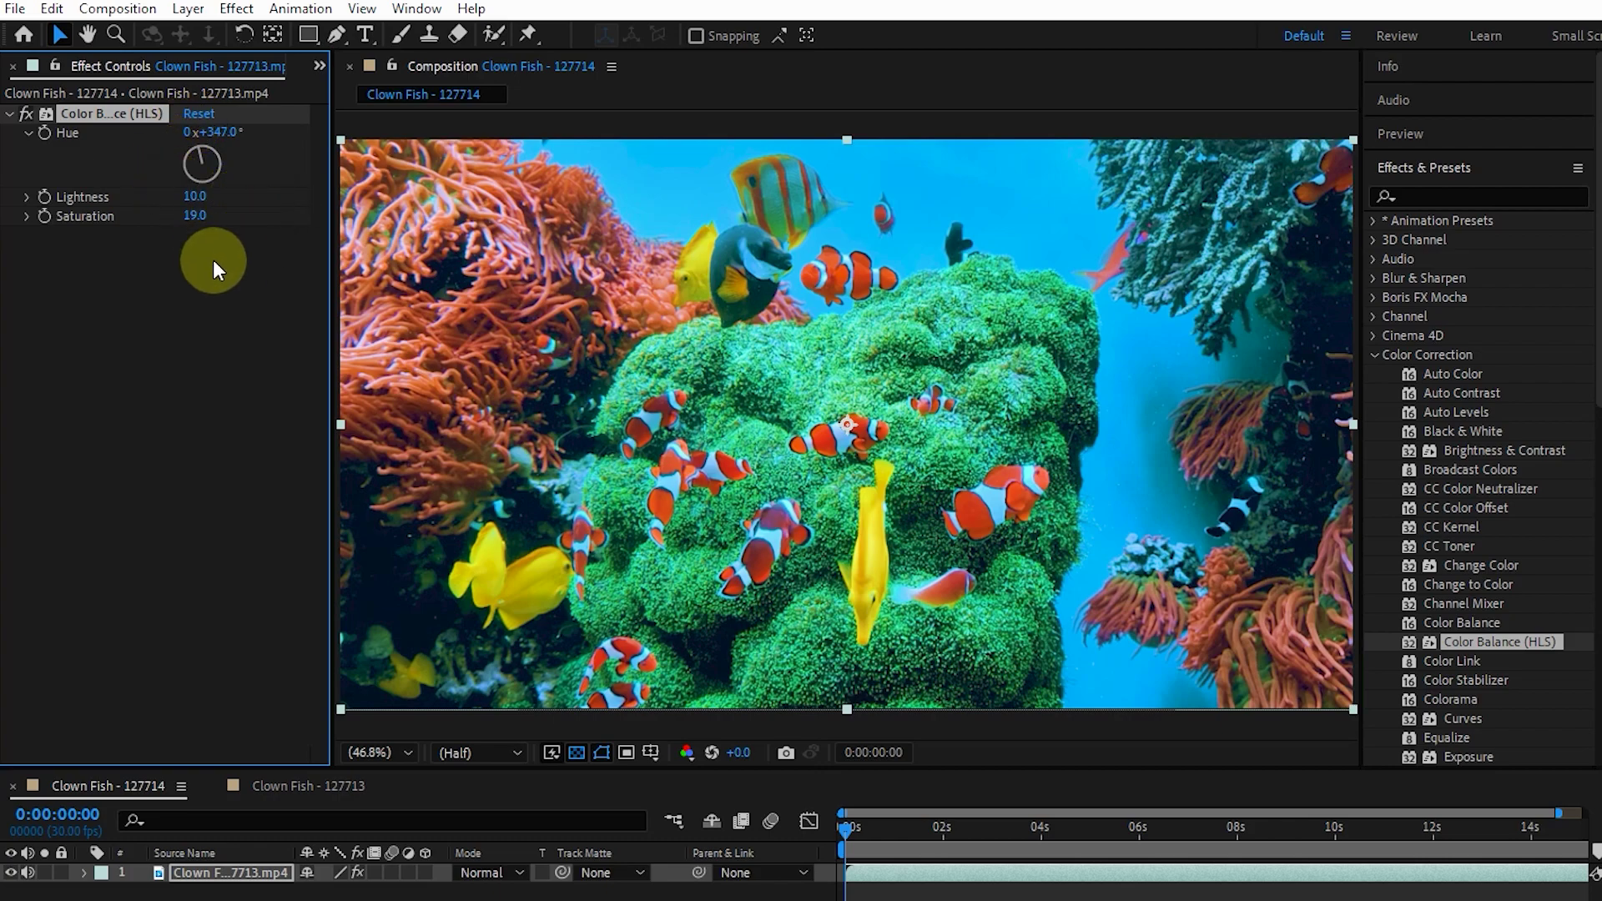
Reset and delete the Color Balance (HLS) effect from the reef footage
left_click(203, 112)
left_click(109, 112)
key("Delete")
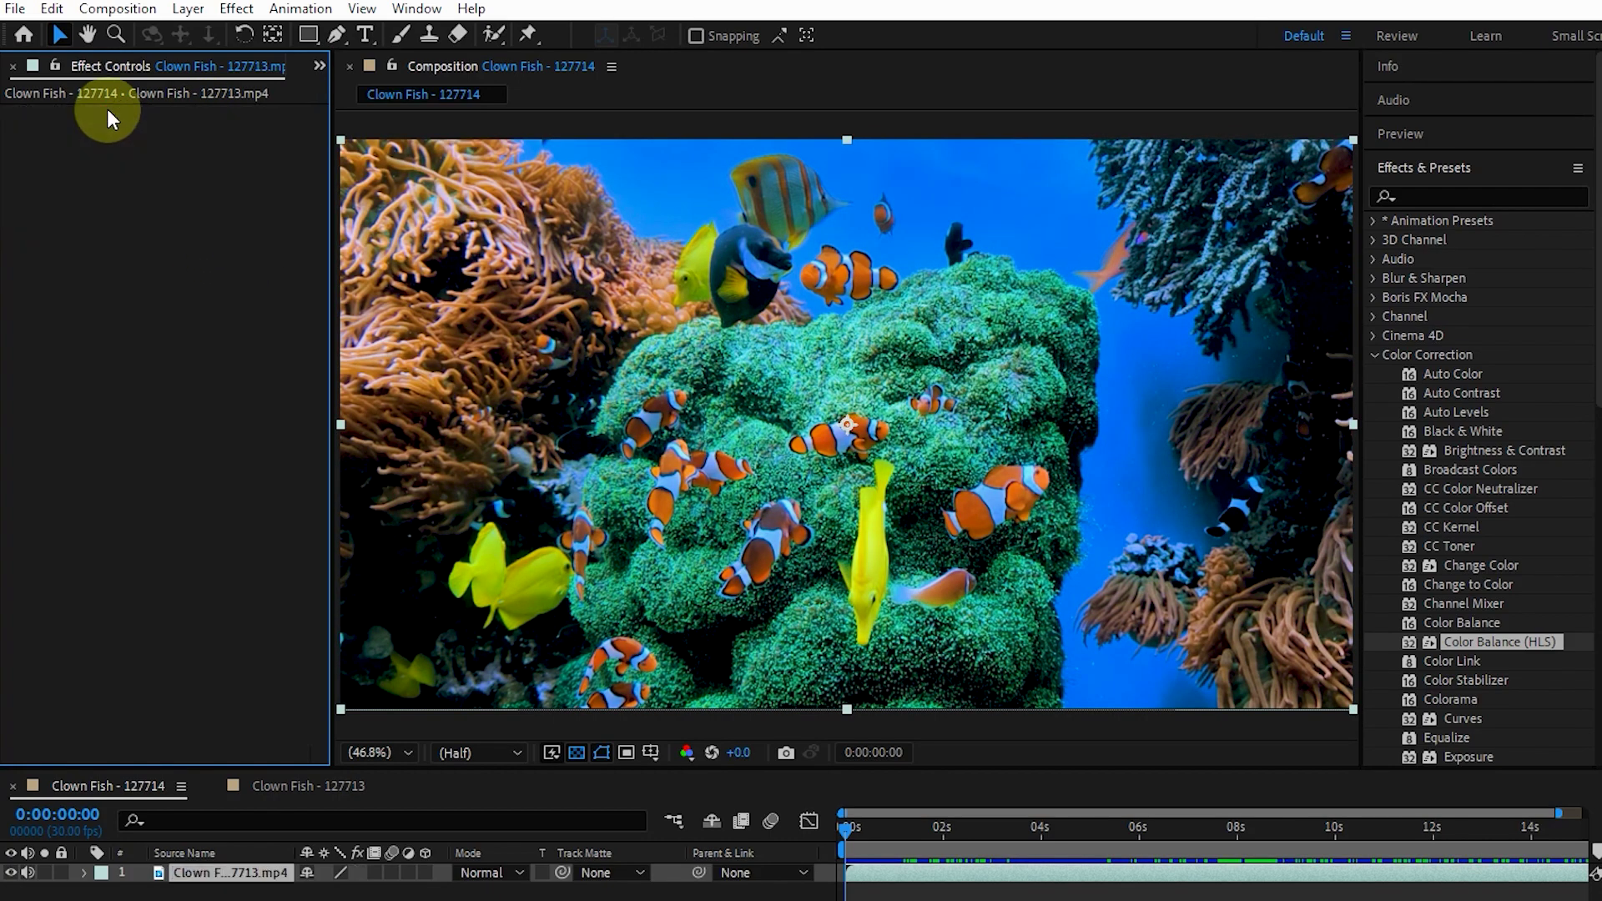
In the Clown Fish 127713 composition, add 'blue cube' text and center it in the frame
left_click(282, 787)
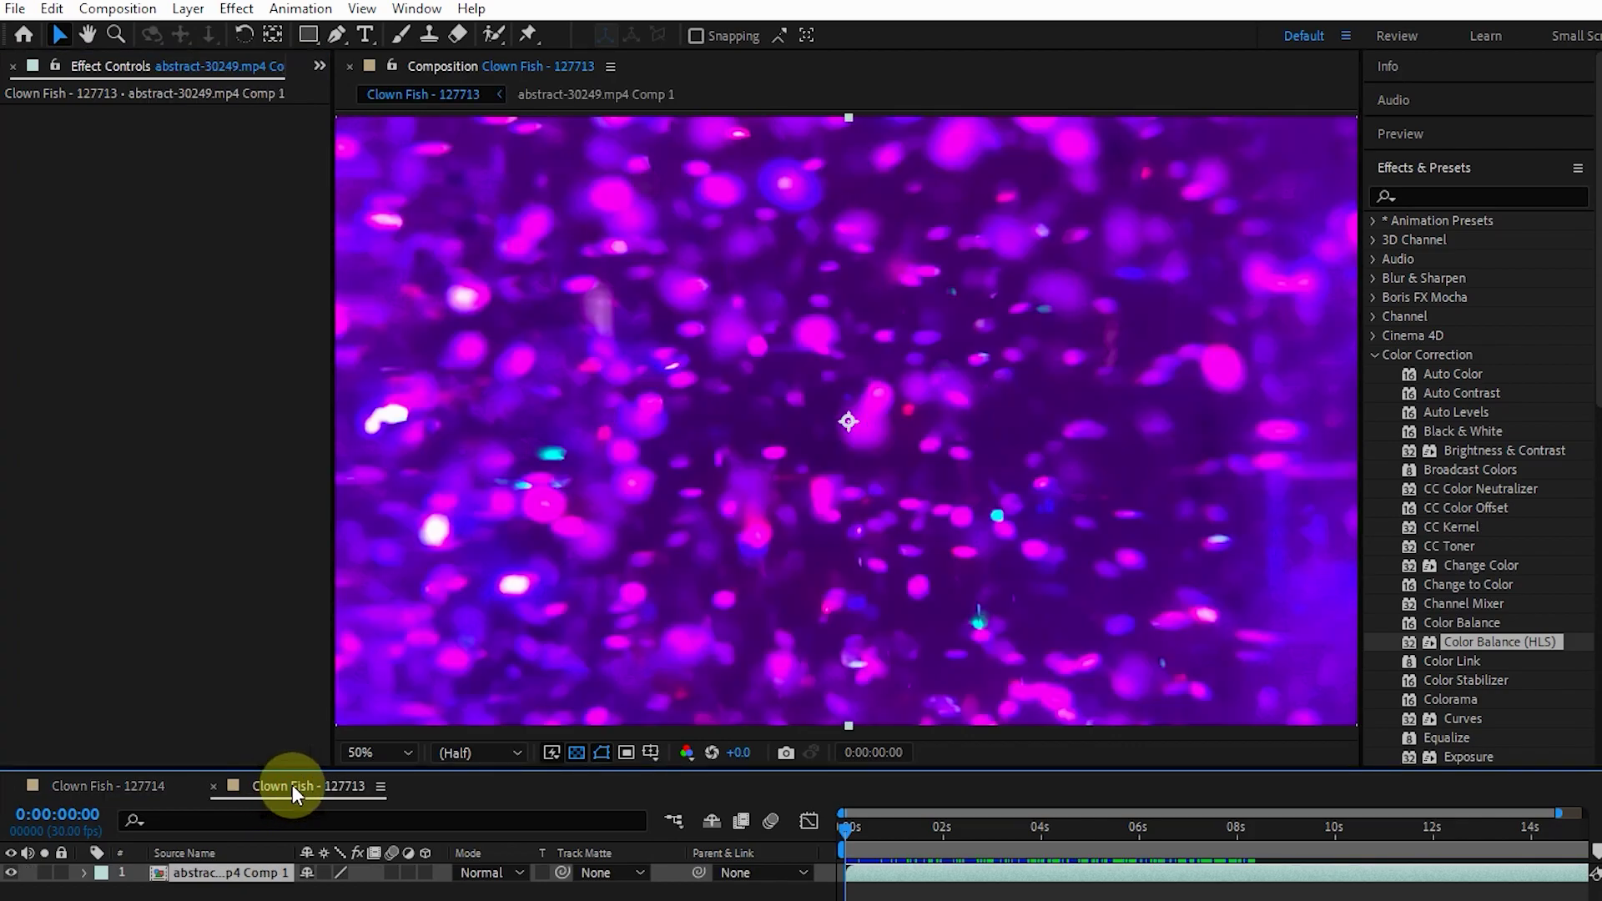
left_click(873, 828)
left_click_drag(884, 826, 853, 835)
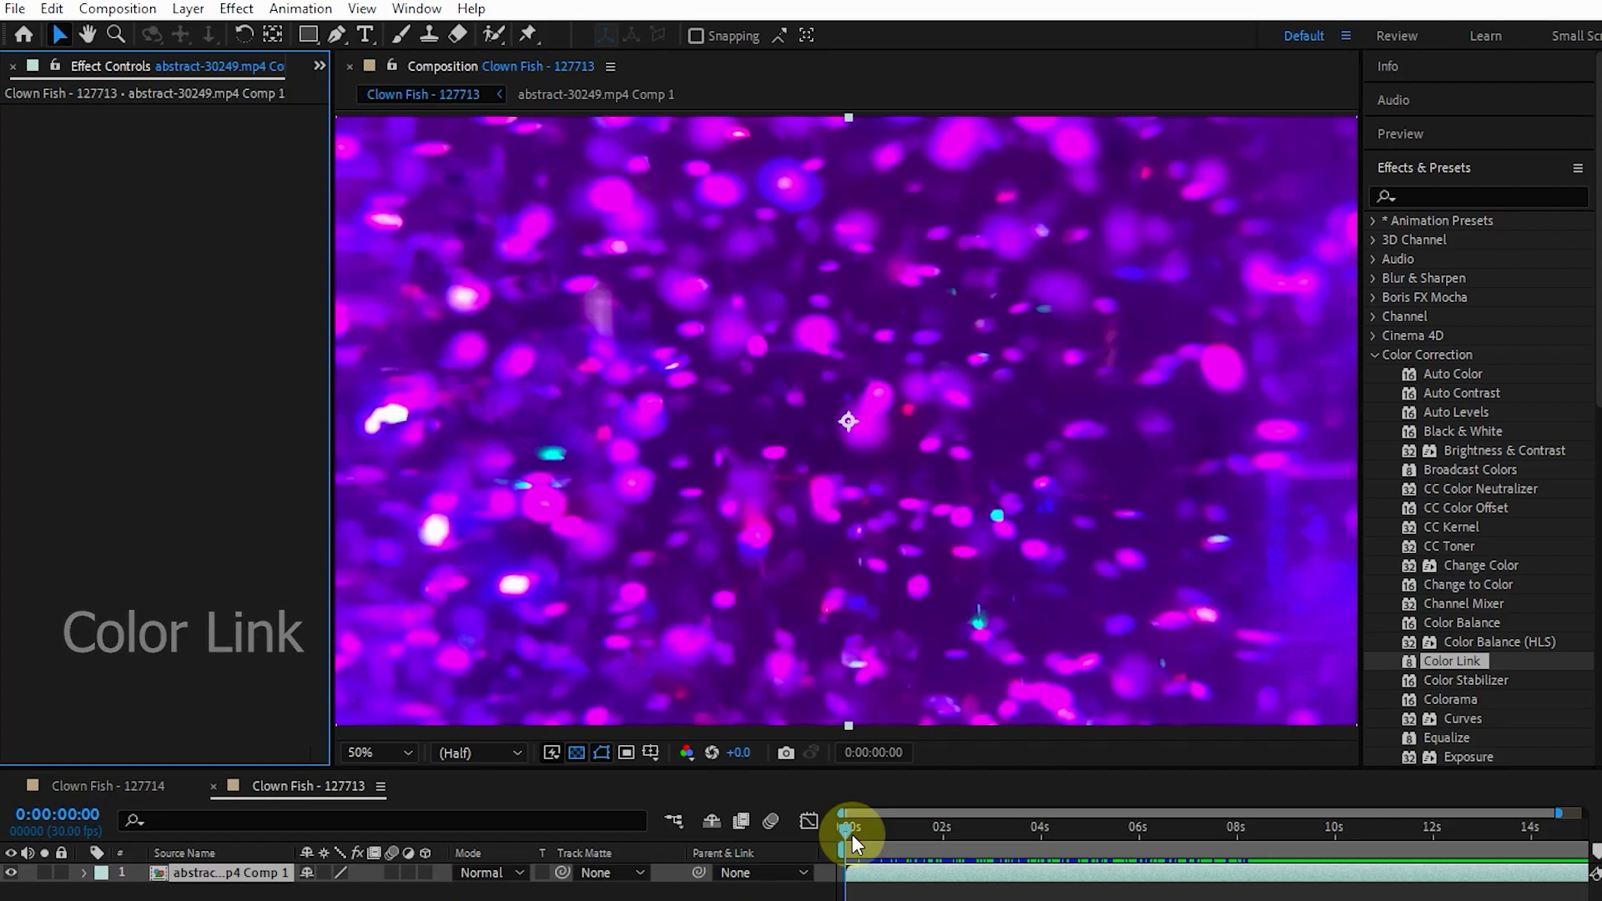
left_click(367, 34)
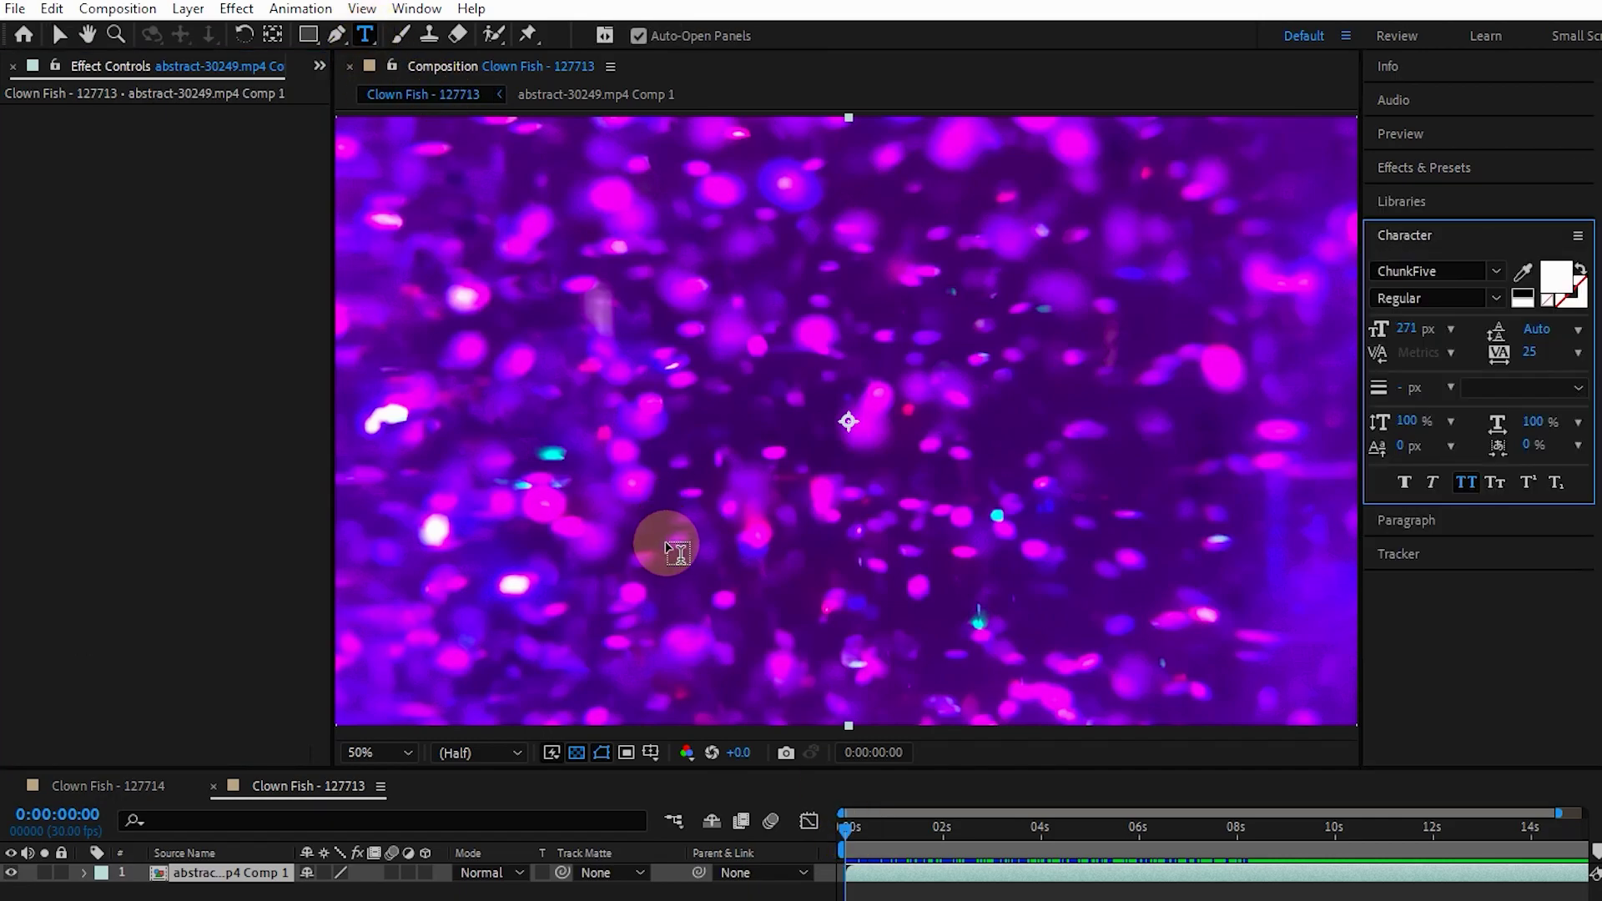
left_click(599, 430)
type("blue cube")
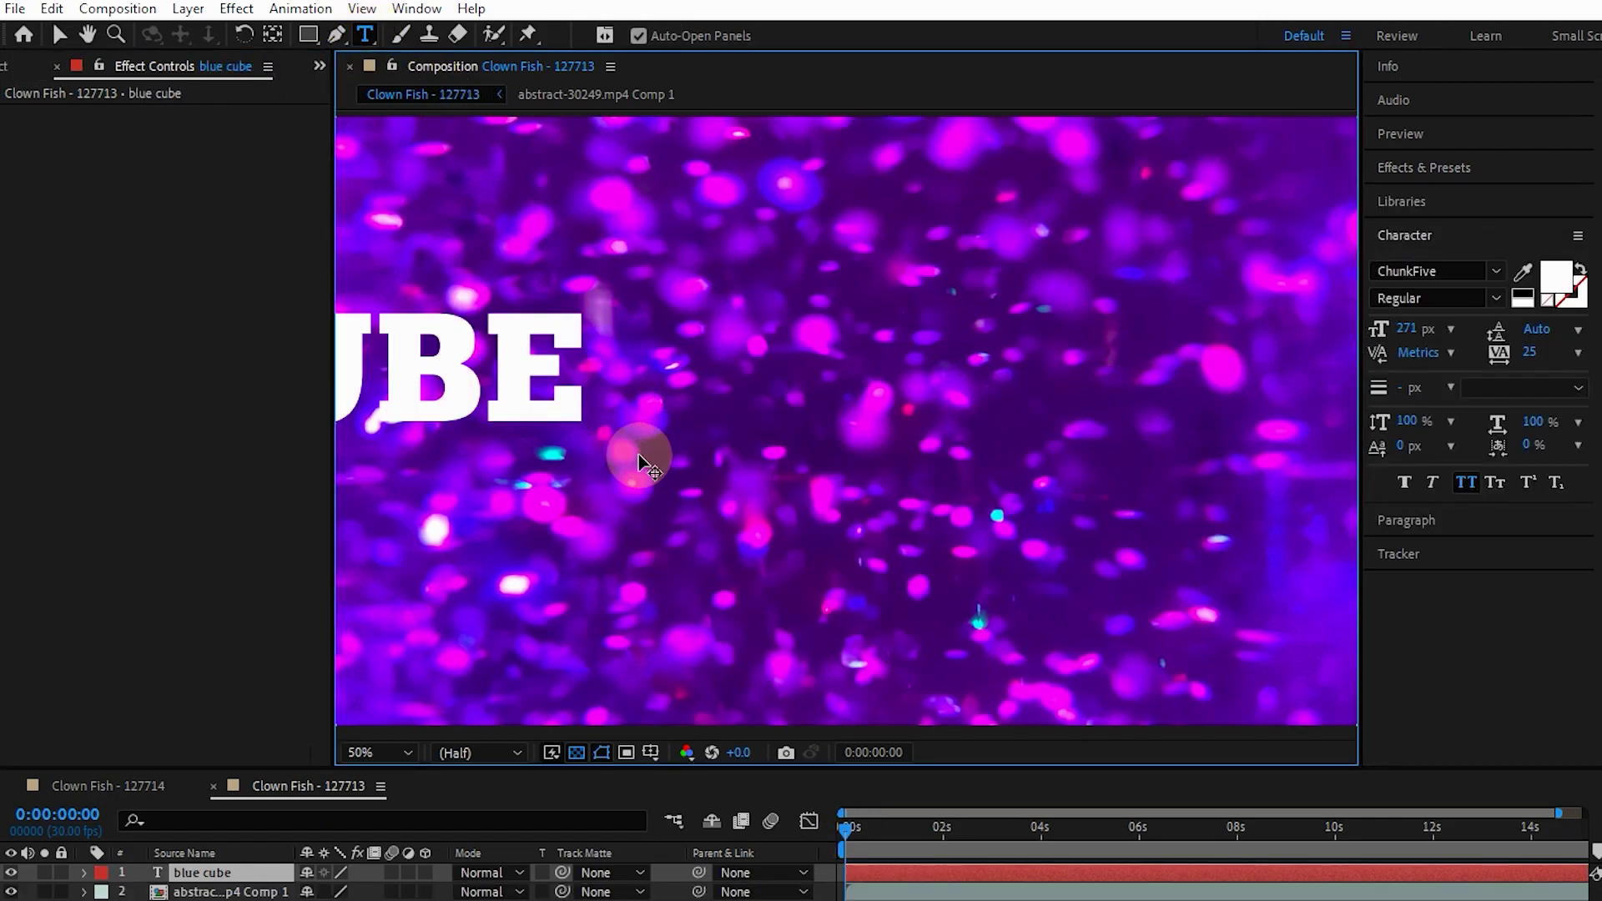
left_click(61, 34)
left_click_drag(536, 358, 1169, 451)
left_click(1437, 167)
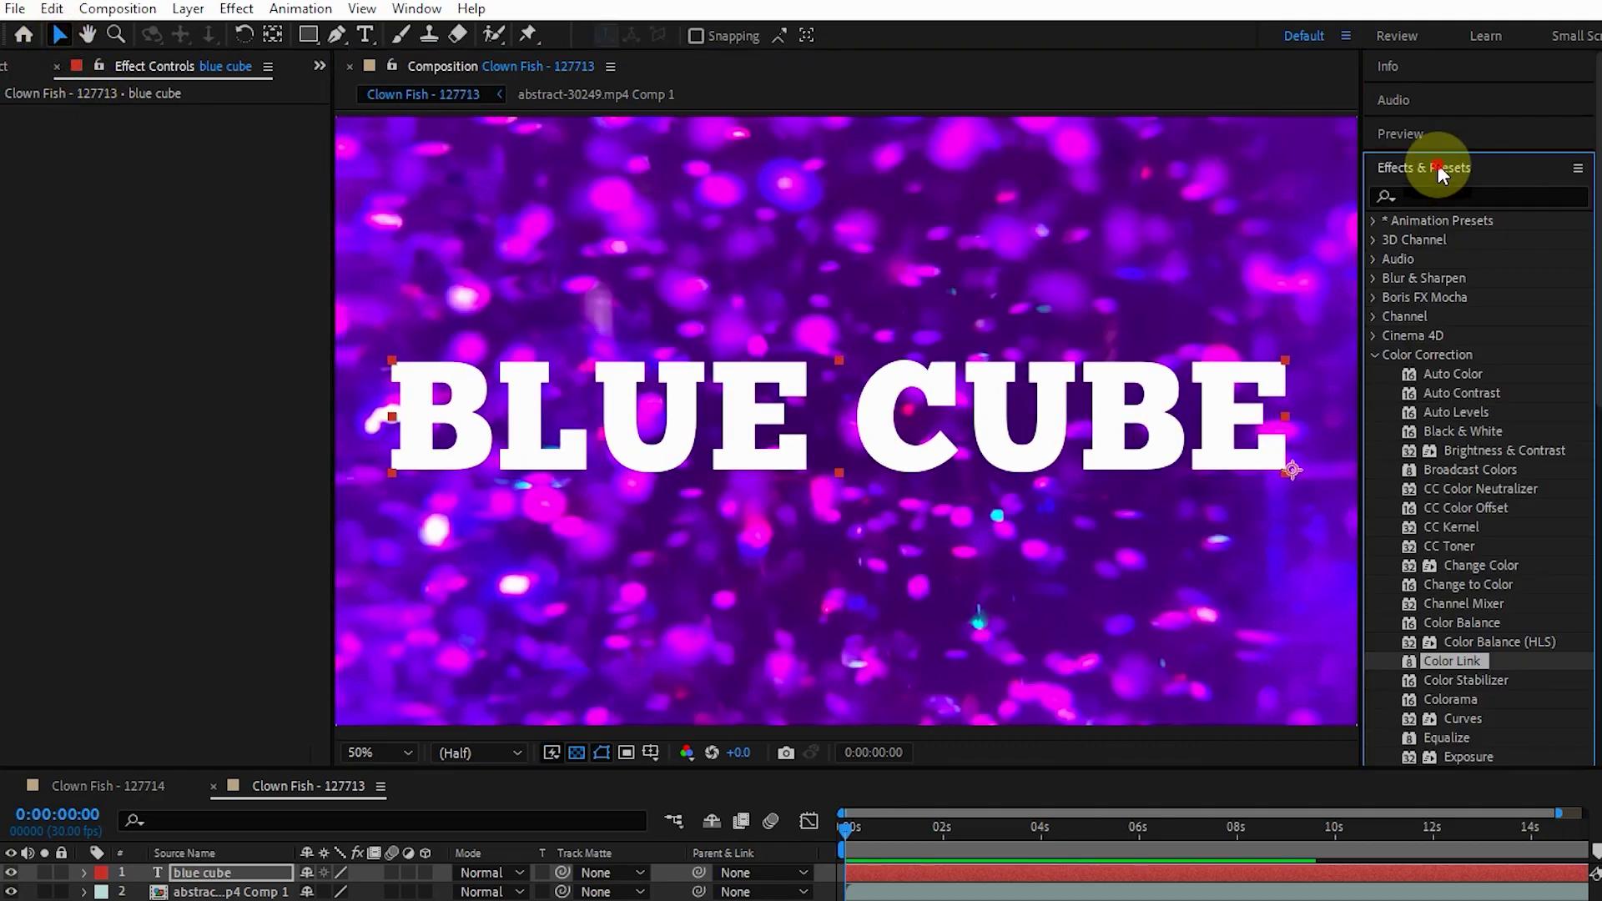
Apply Color Link to the BLUE CUBE text with Stencil Original Alpha, sourcing 2. abstract-30249.mp4 Comp 1
left_click_drag(1466, 664, 941, 443)
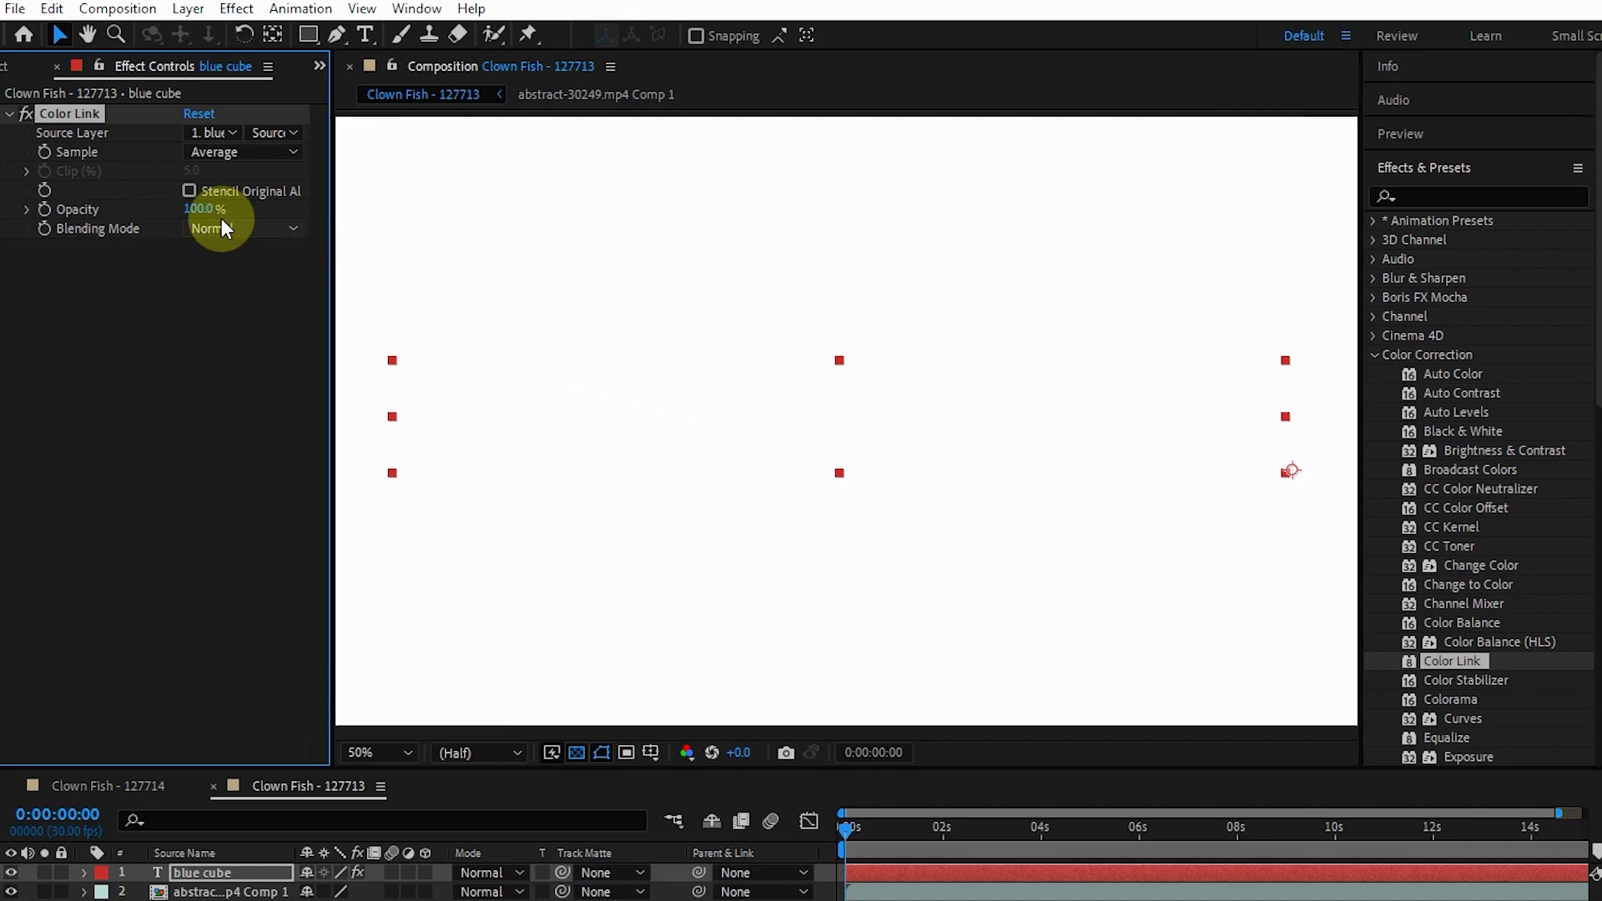
left_click(189, 191)
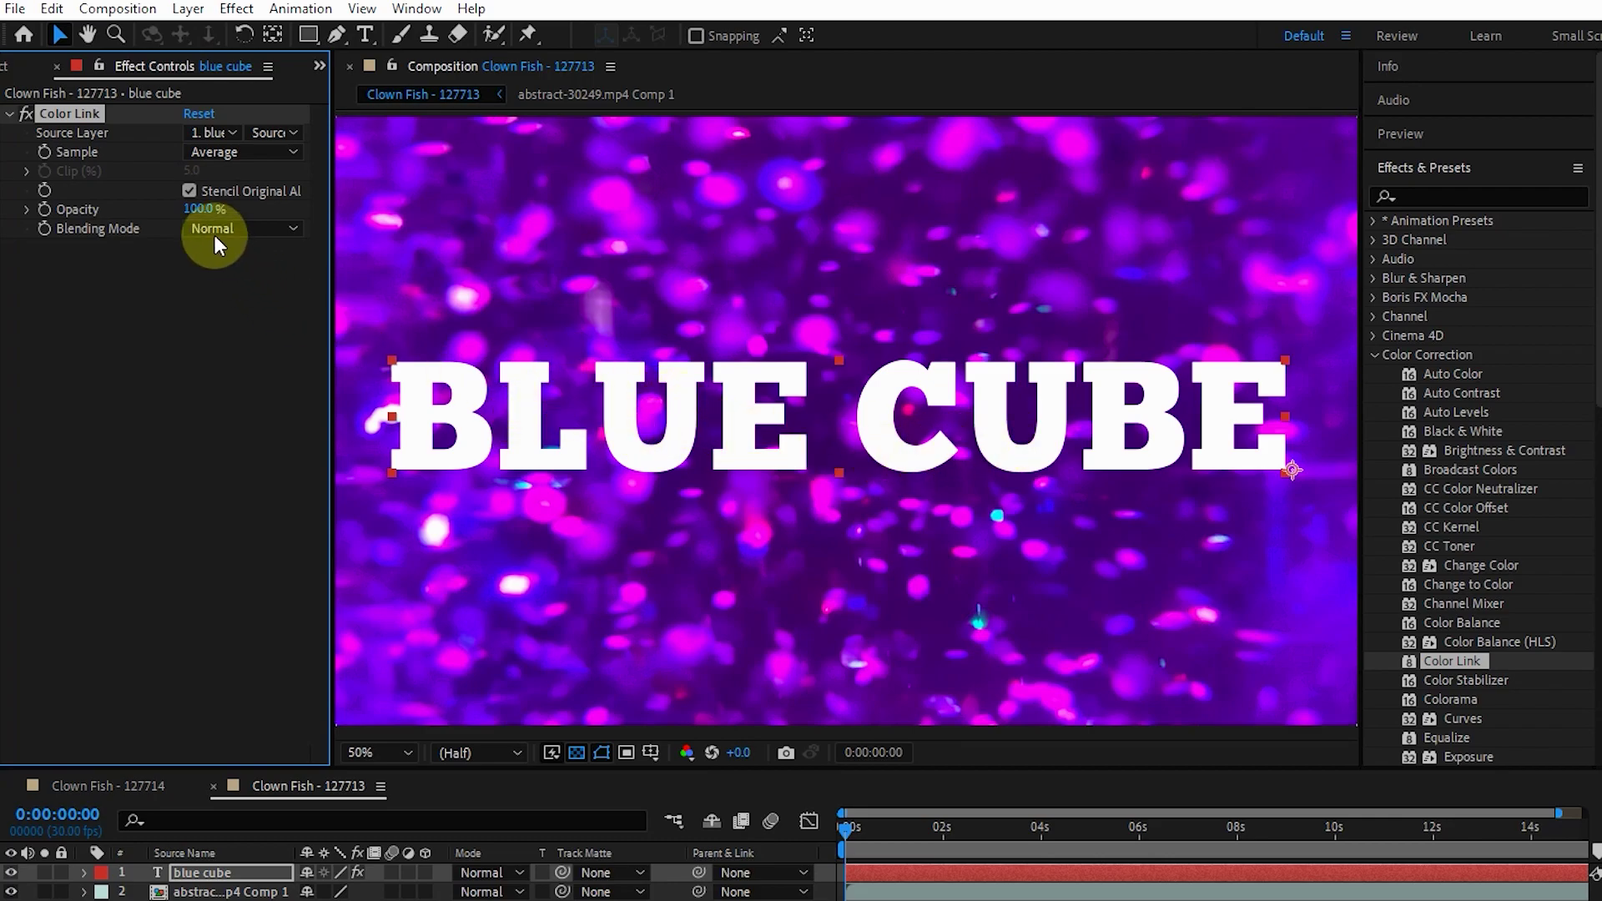
left_click(212, 133)
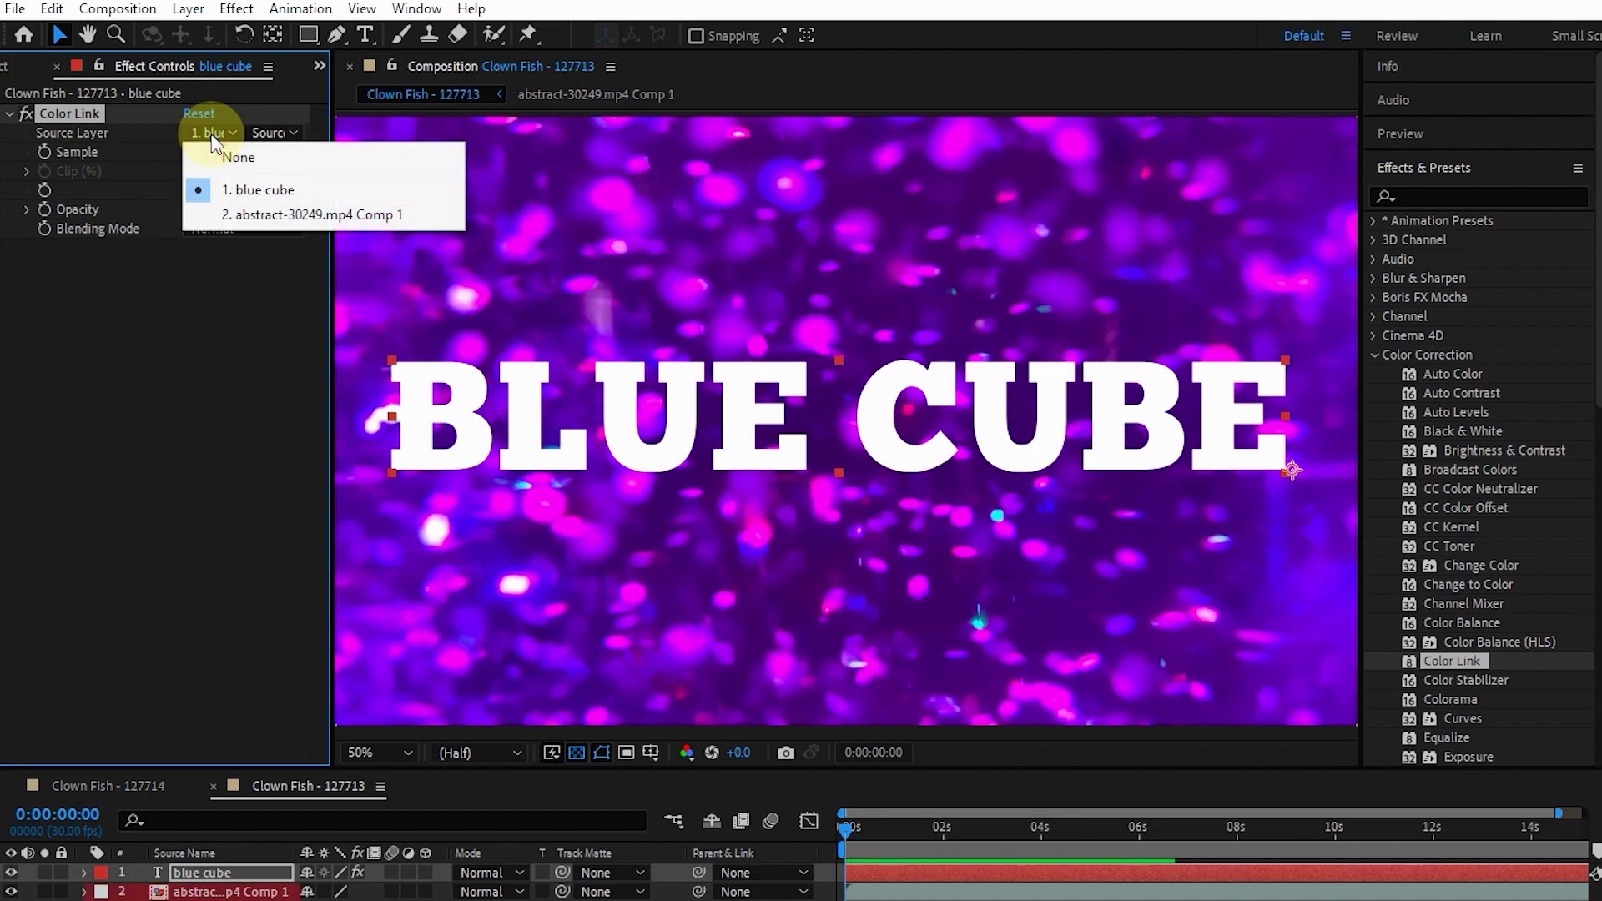
left_click(270, 217)
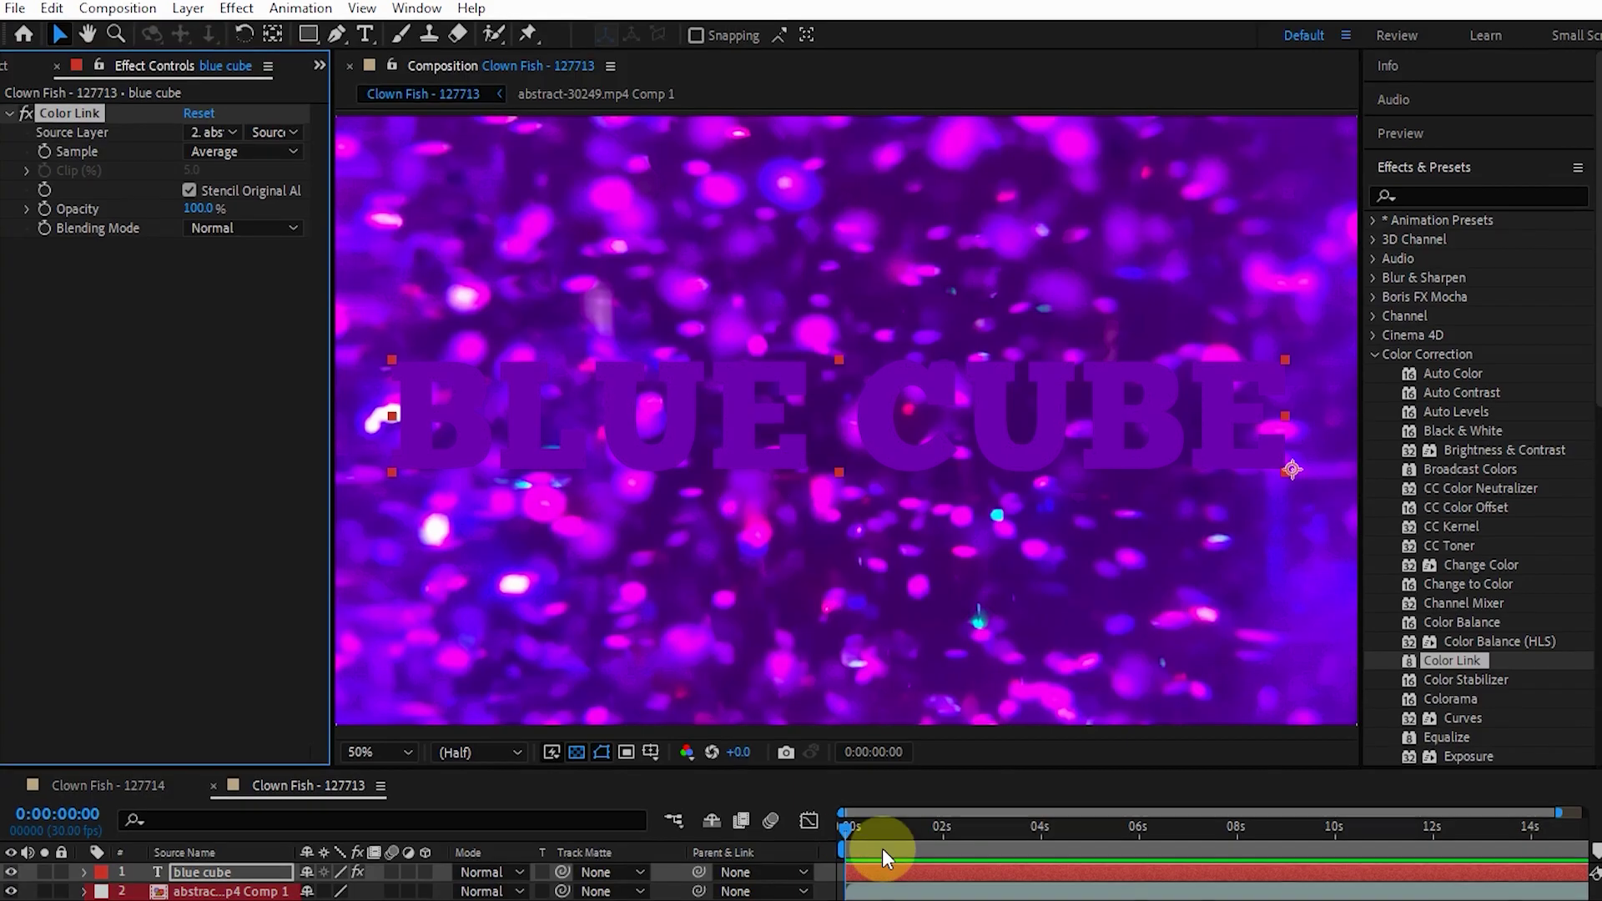
left_click_drag(853, 832, 840, 868)
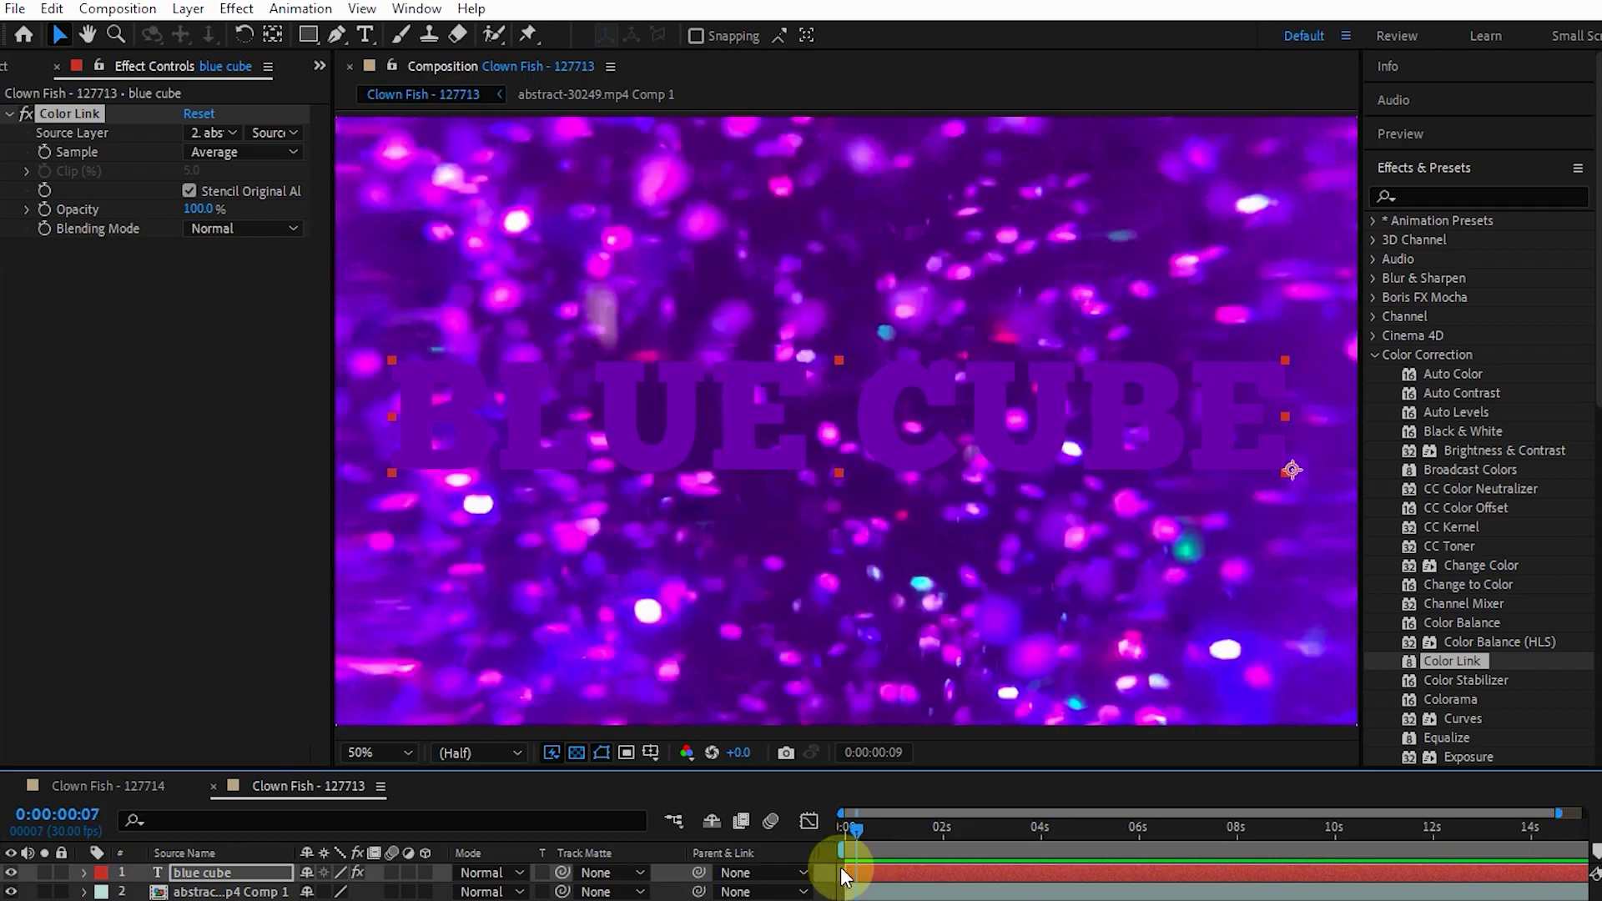
Try Color Link's Brightest and Darkest sampling modes, previewing the tinted text
left_click(204, 154)
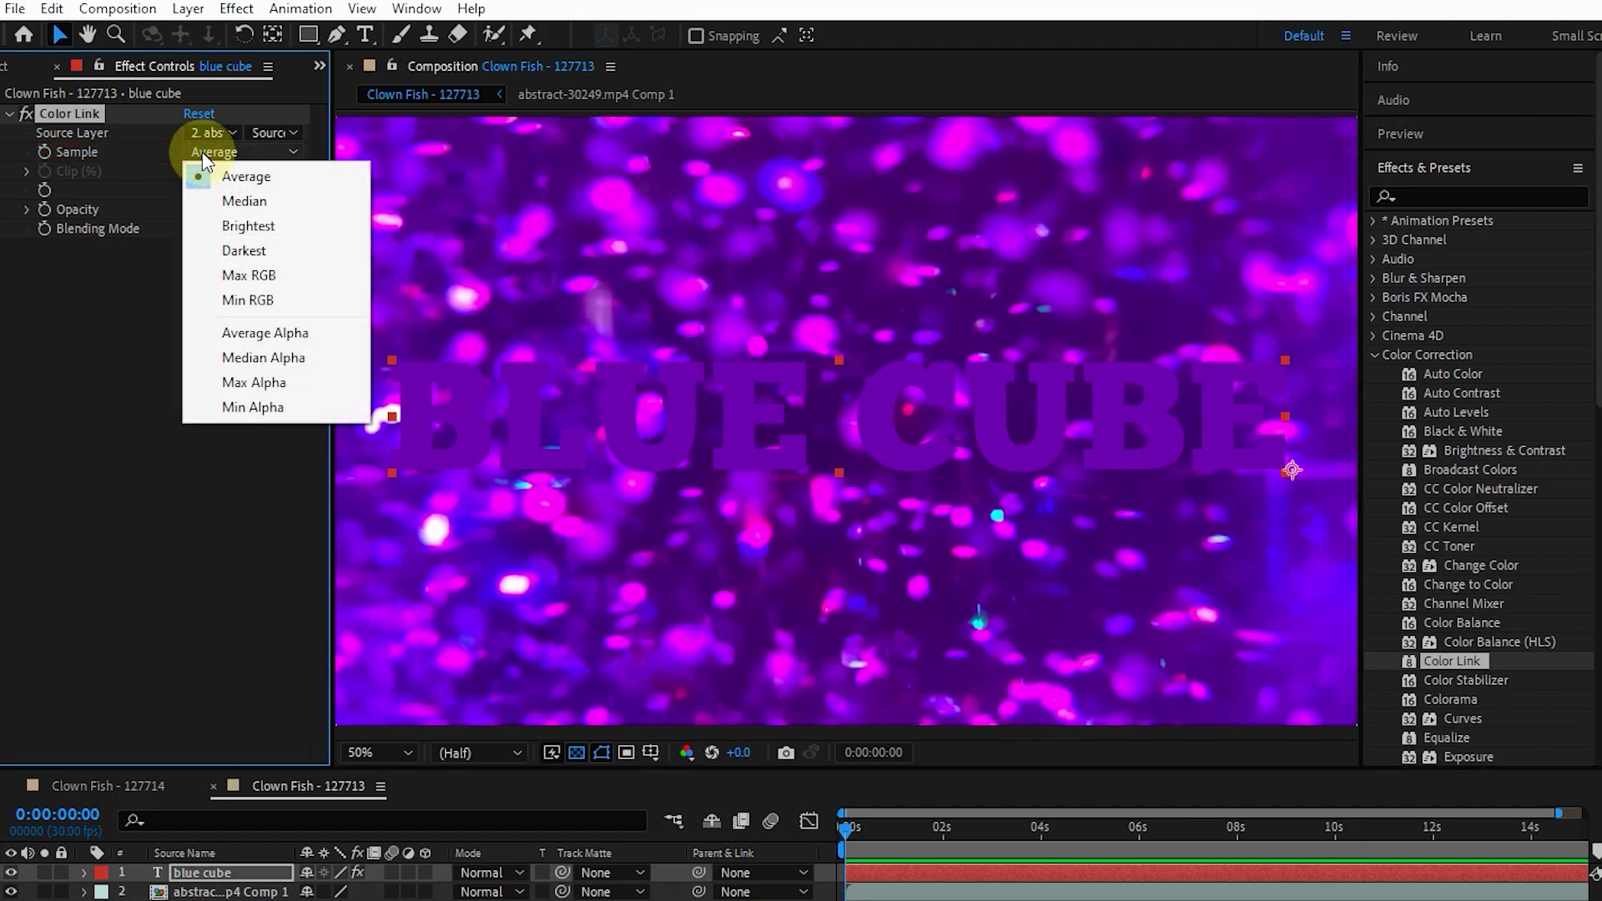
left_click(244, 225)
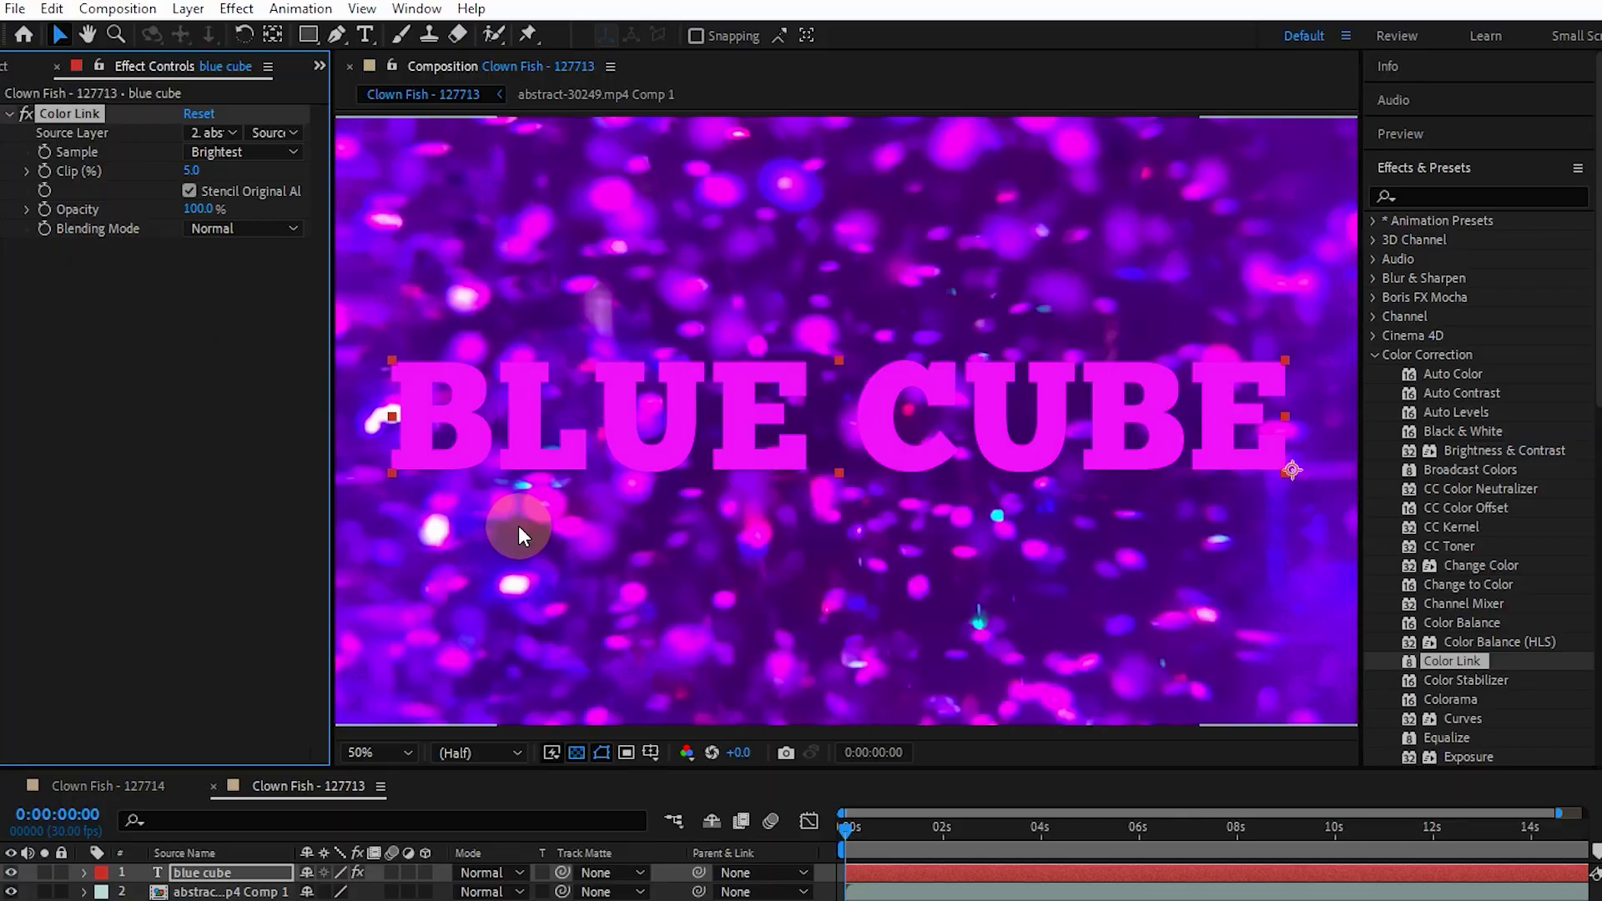
key("space")
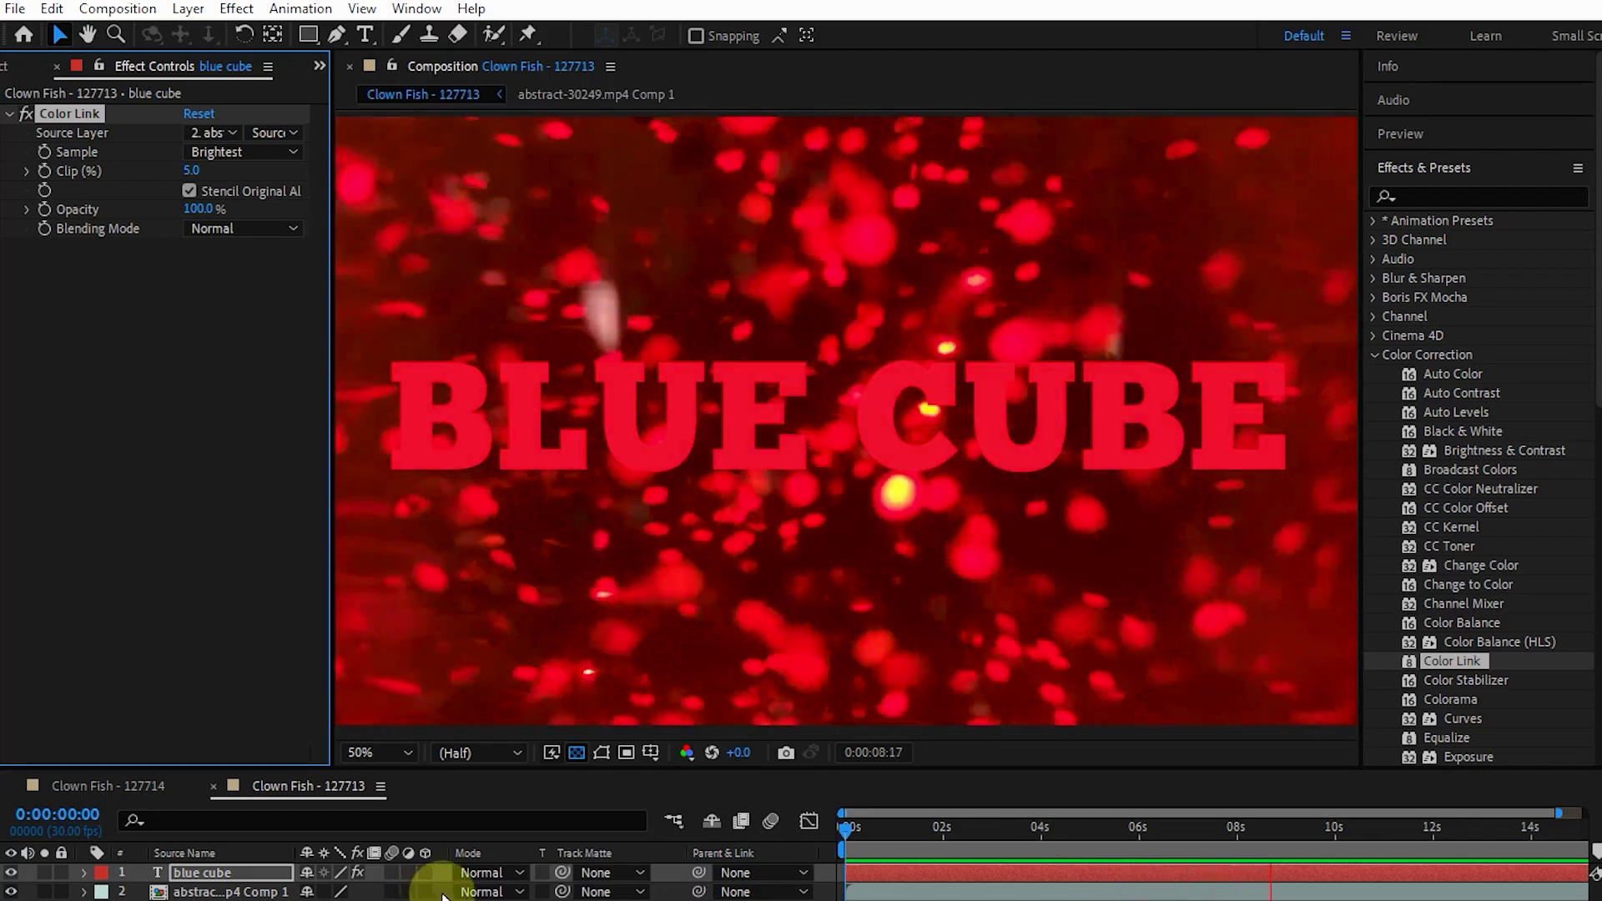
key("space")
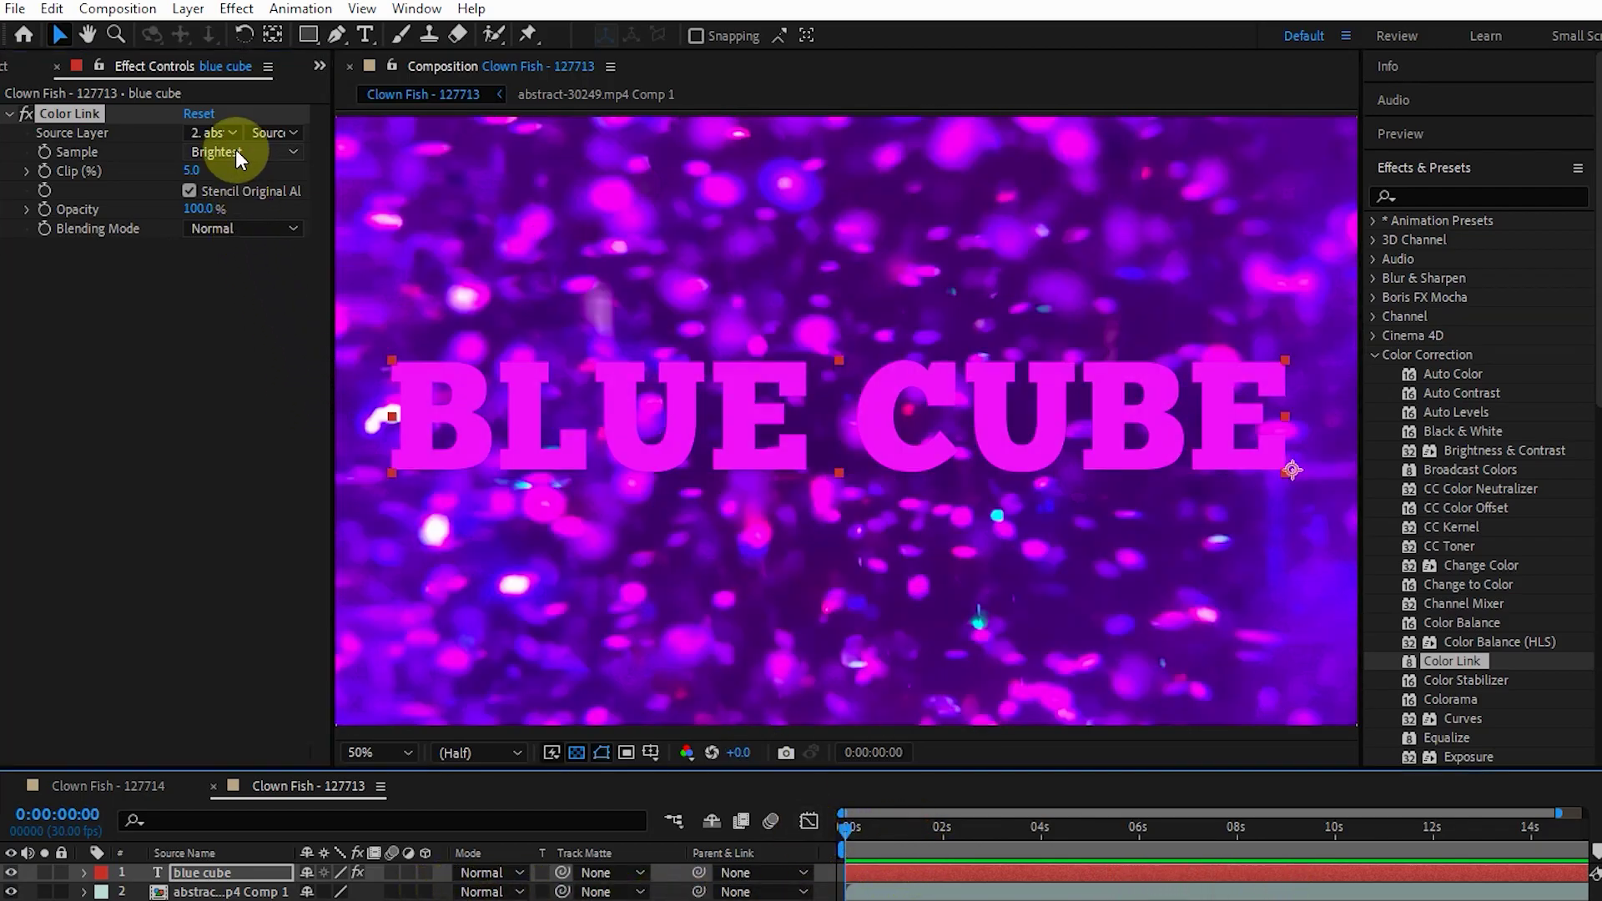
left_click(235, 149)
left_click(249, 250)
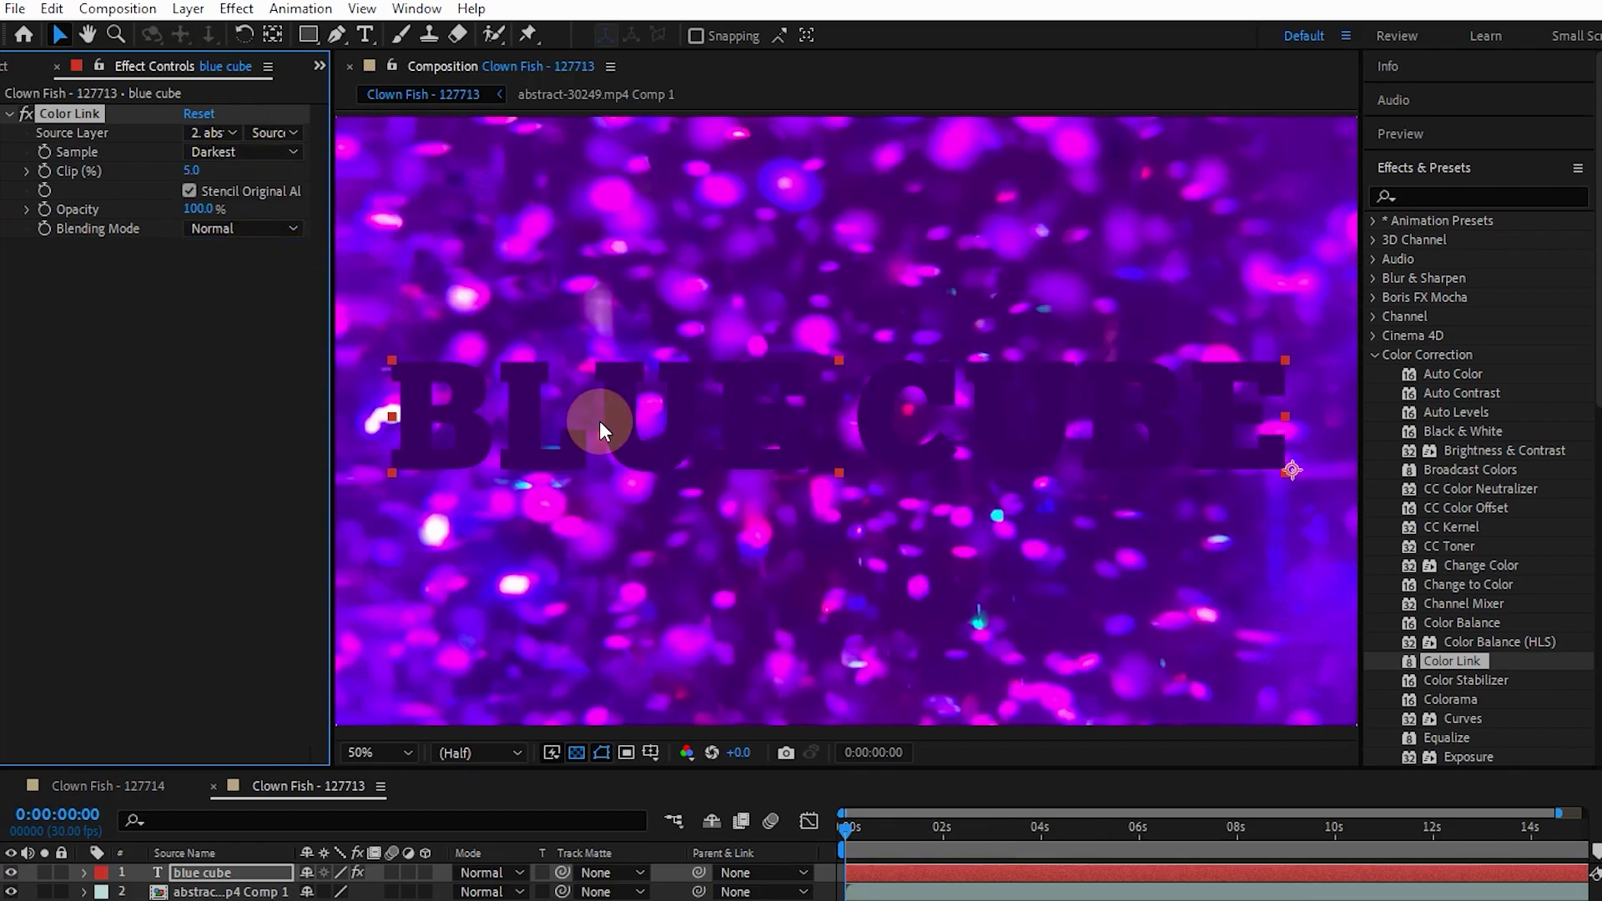
mouse_move(845, 829)
left_mouse_down()
mouse_move(1130, 845)
mouse_move(845, 826)
left_mouse_up()
Try Median and Max RGB sampling, then set Sample back to Average
left_click(240, 151)
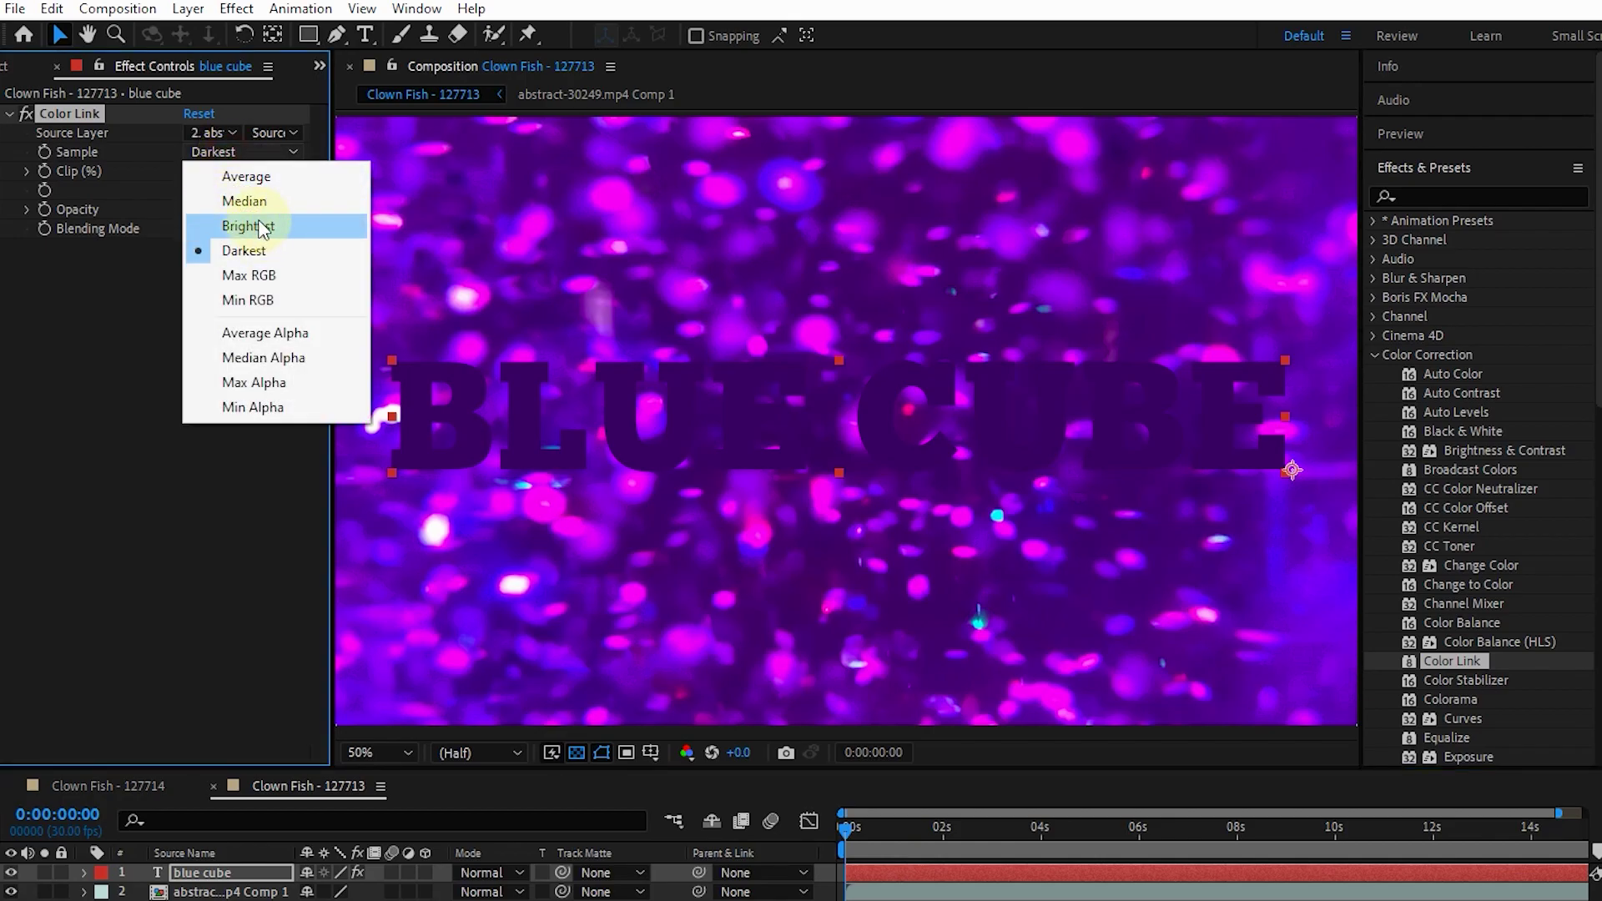
left_click(257, 198)
mouse_move(851, 830)
left_mouse_down()
mouse_move(1055, 831)
mouse_move(844, 826)
left_mouse_up()
left_click(240, 151)
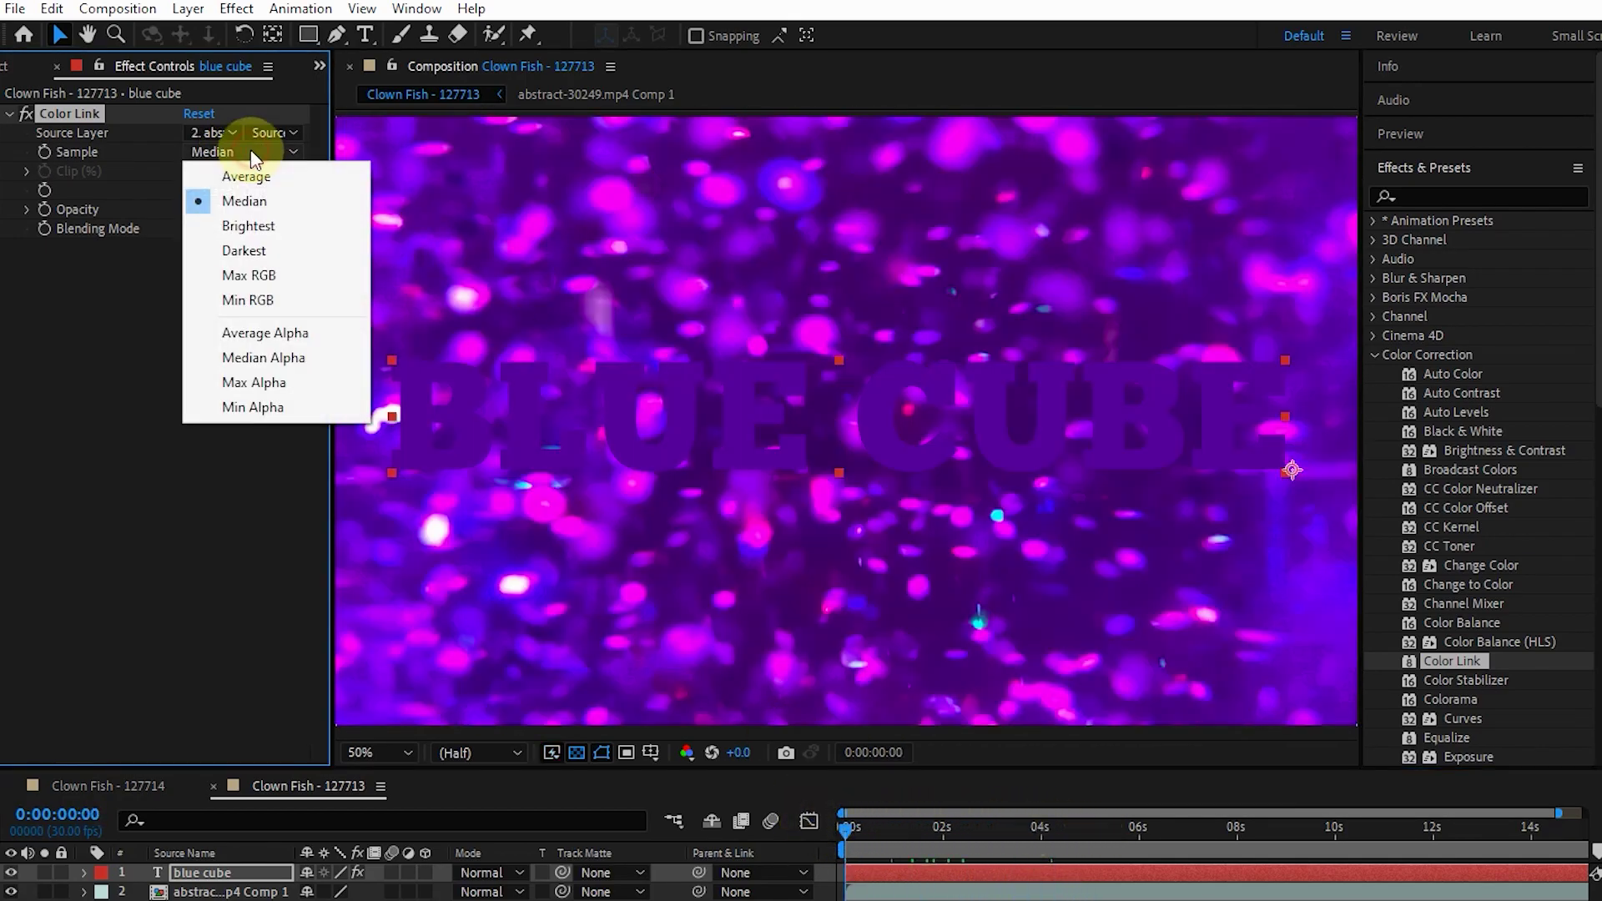
left_click(263, 276)
key("space")
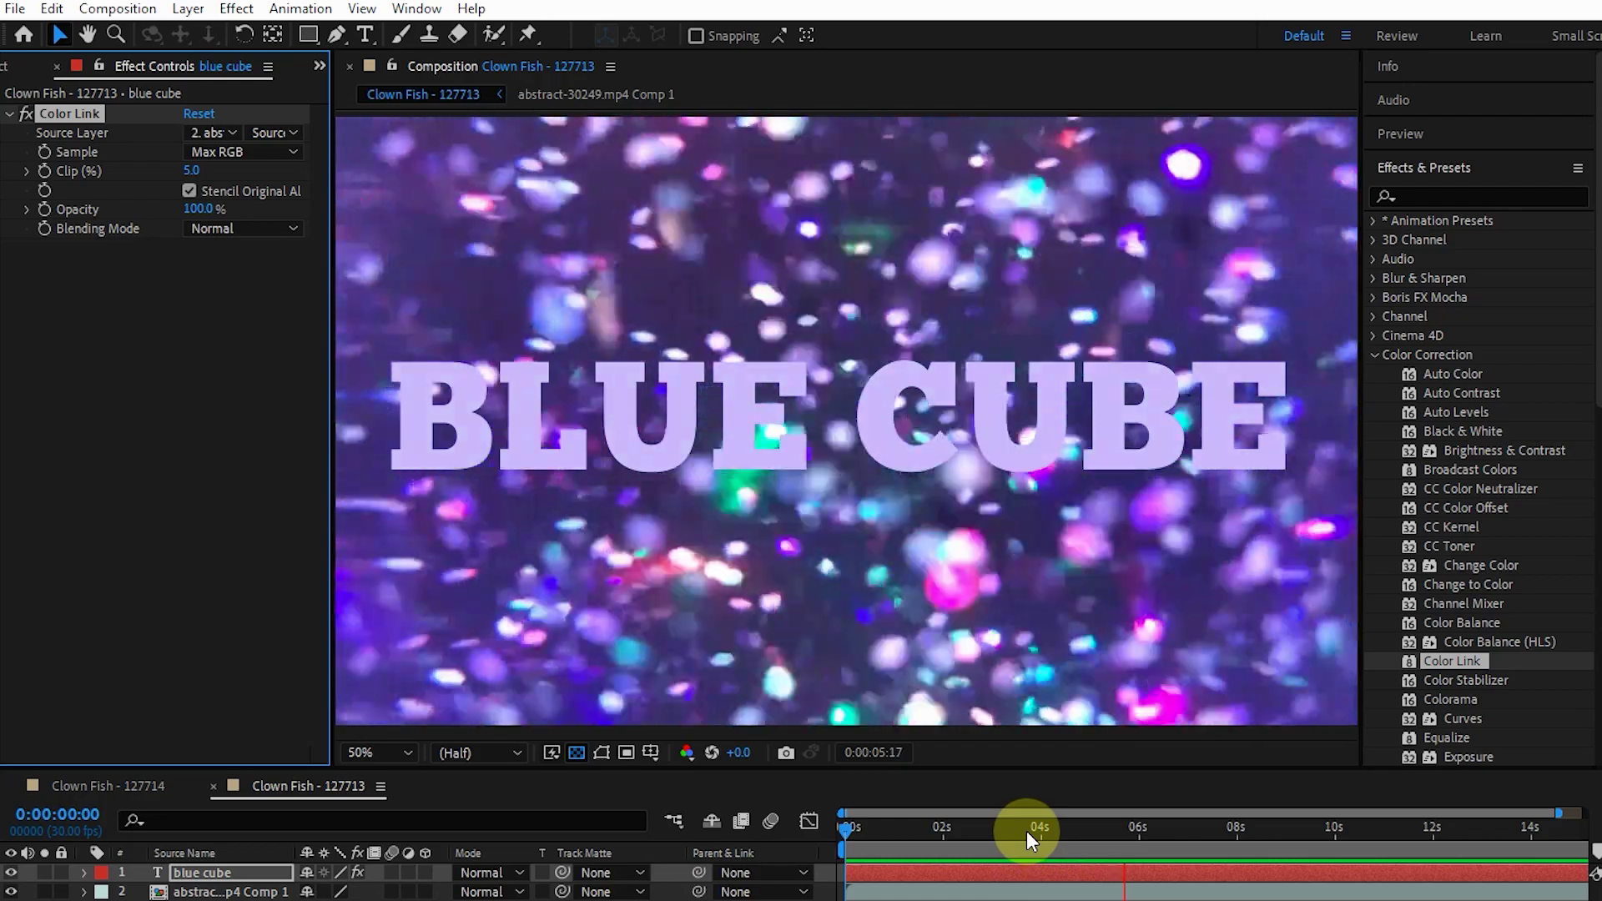
left_click_drag(1027, 832, 846, 827)
left_click(242, 151)
left_click(242, 165)
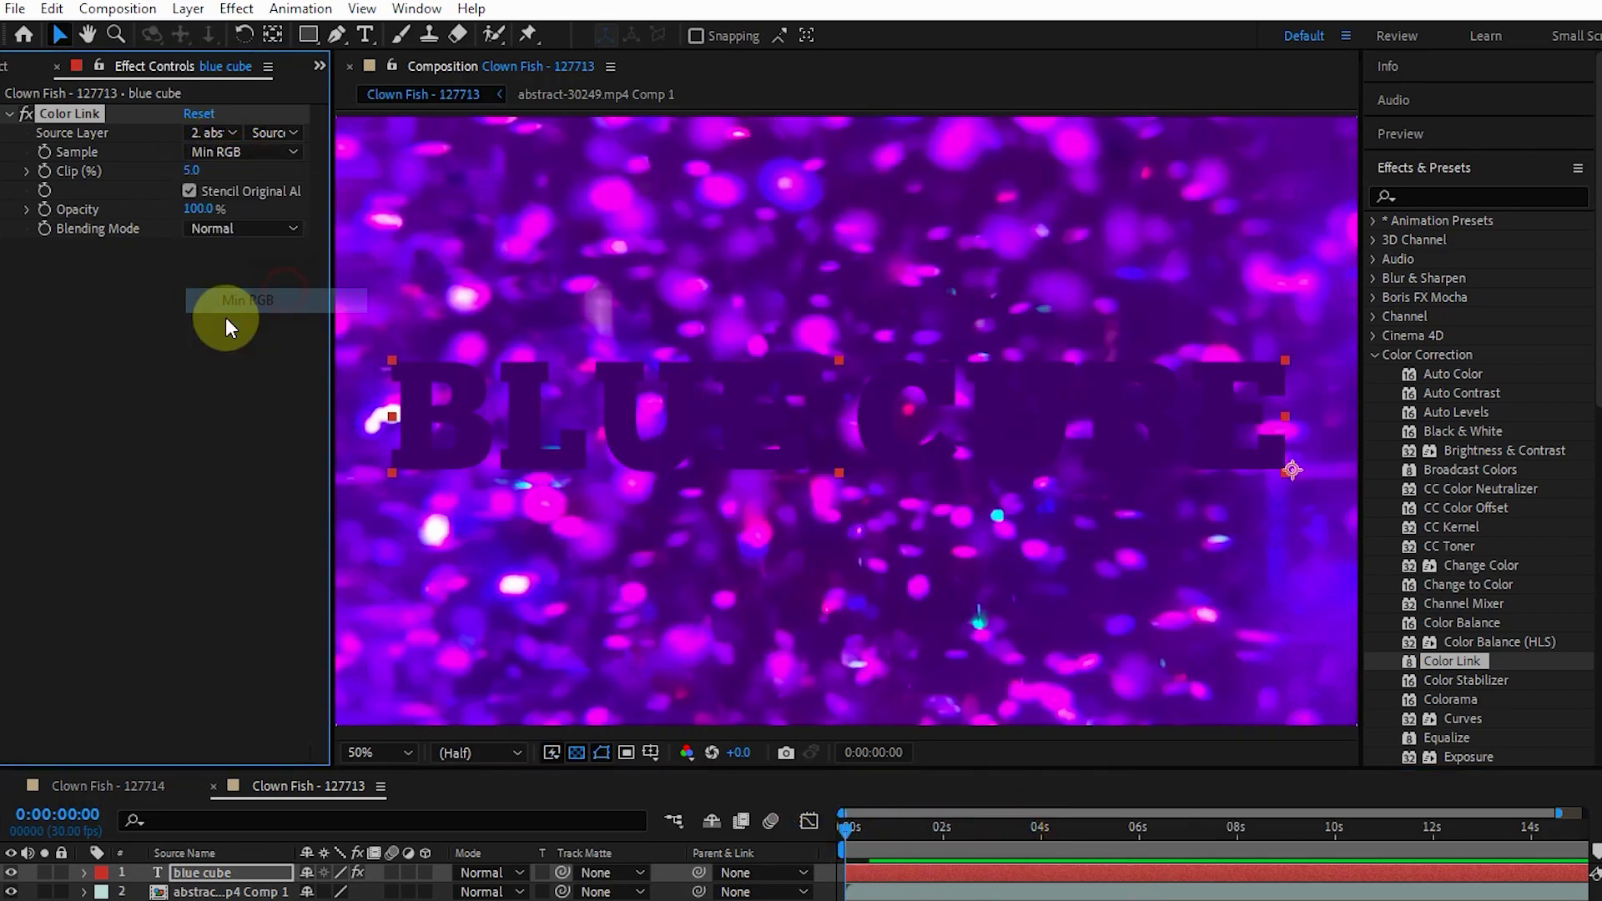
Try Color Link's Median Alpha and Min Alpha, settle on Average Alpha, then open the bokeh precomp
left_click(234, 153)
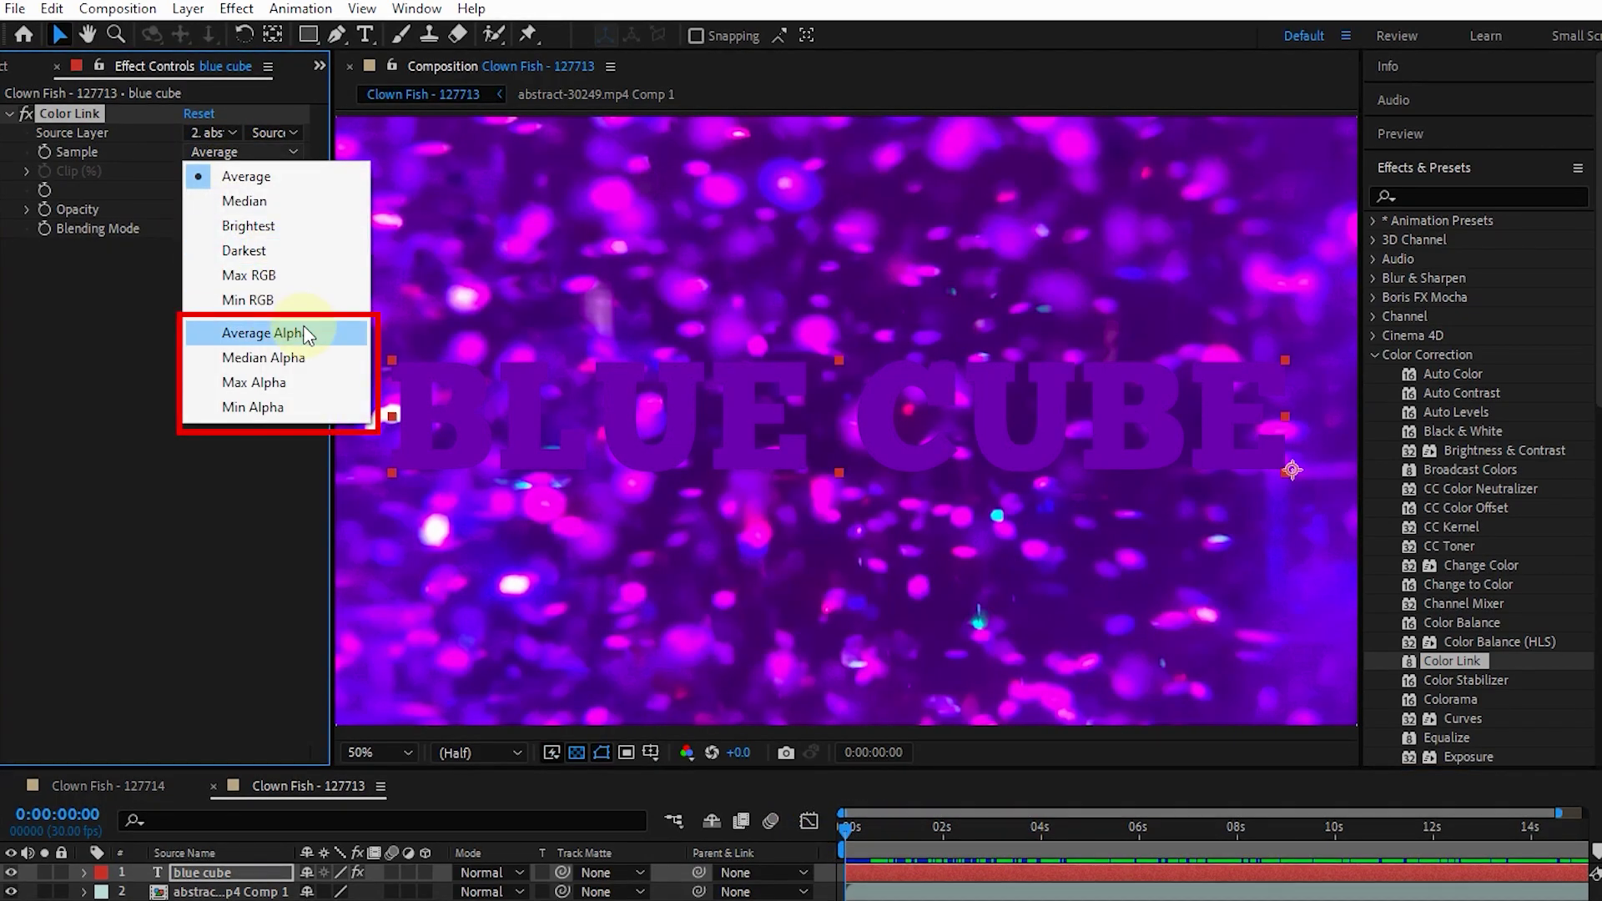
left_click(305, 333)
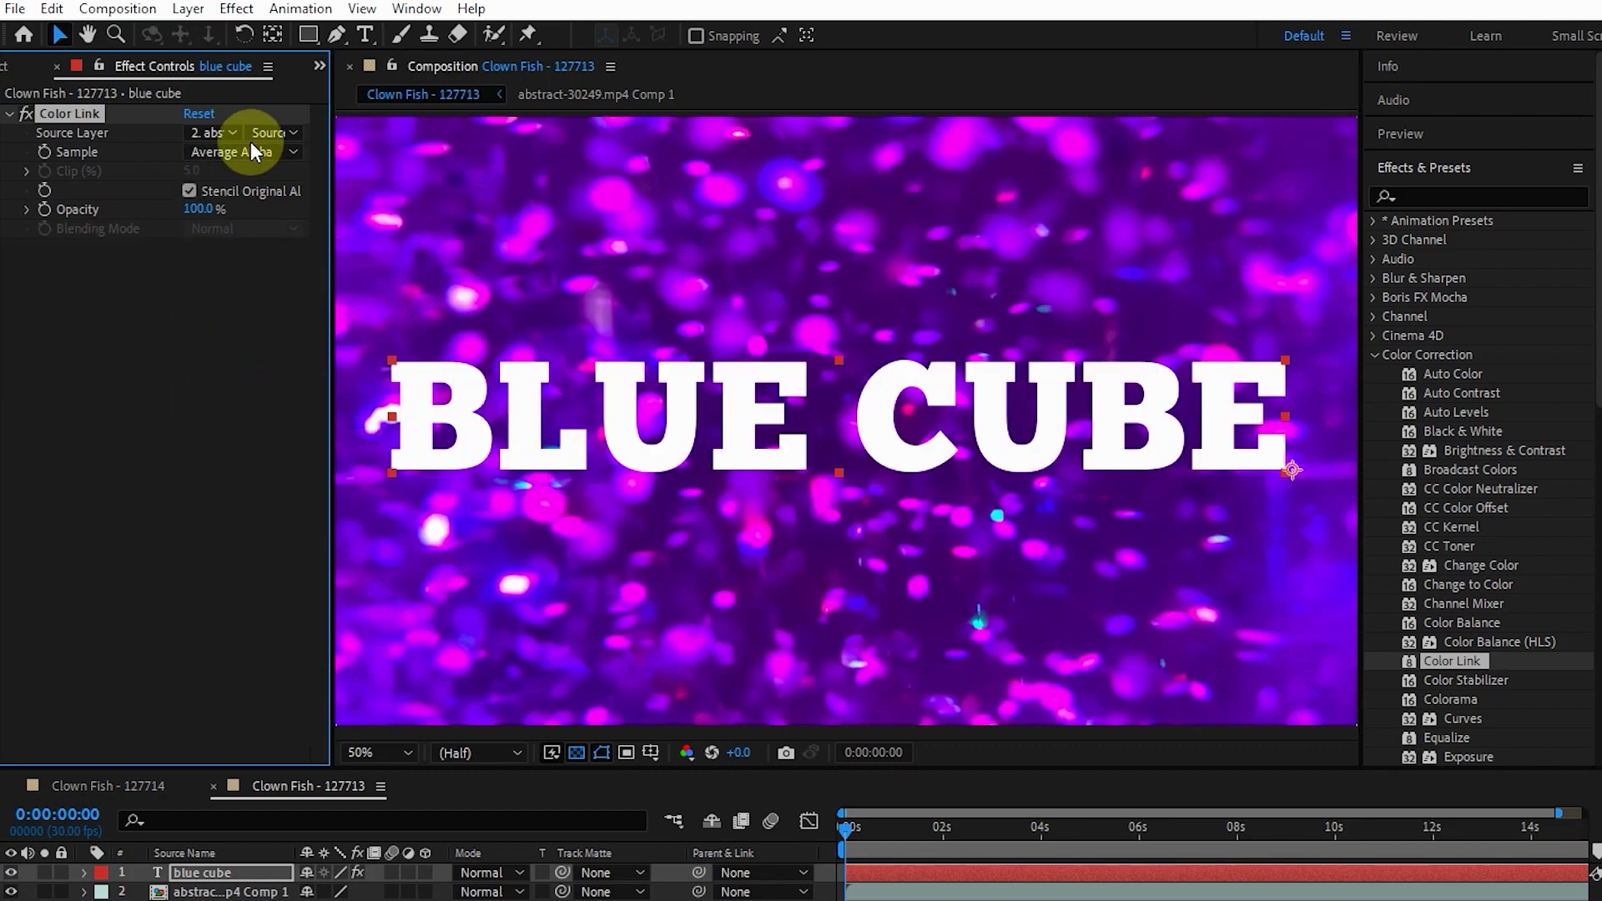
left_click(239, 153)
left_click(267, 355)
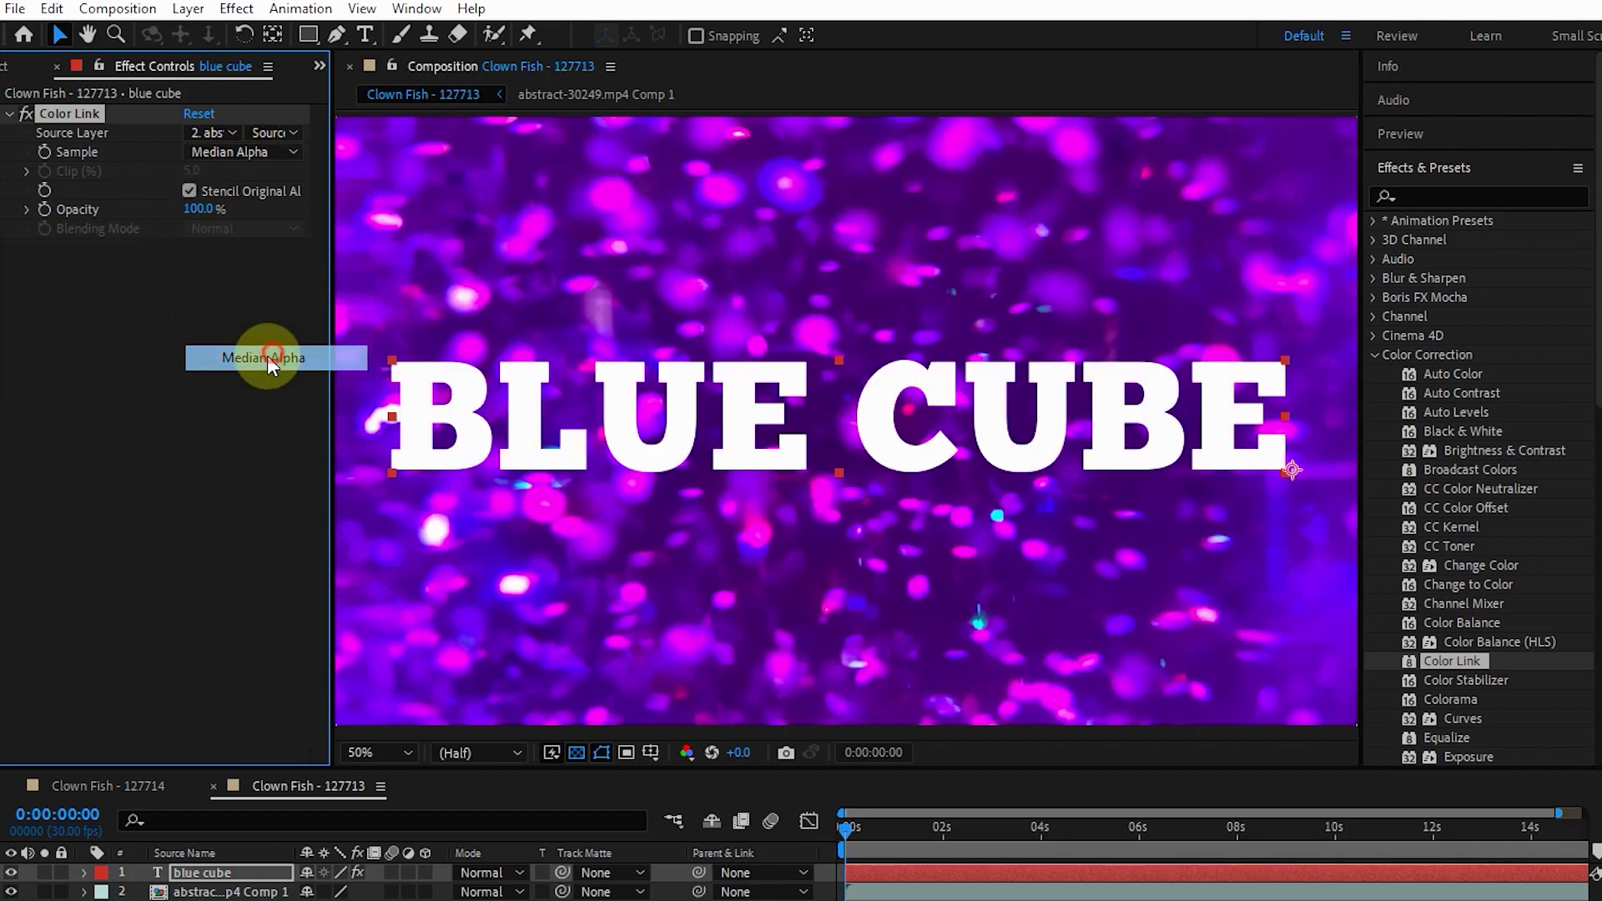
left_click(238, 149)
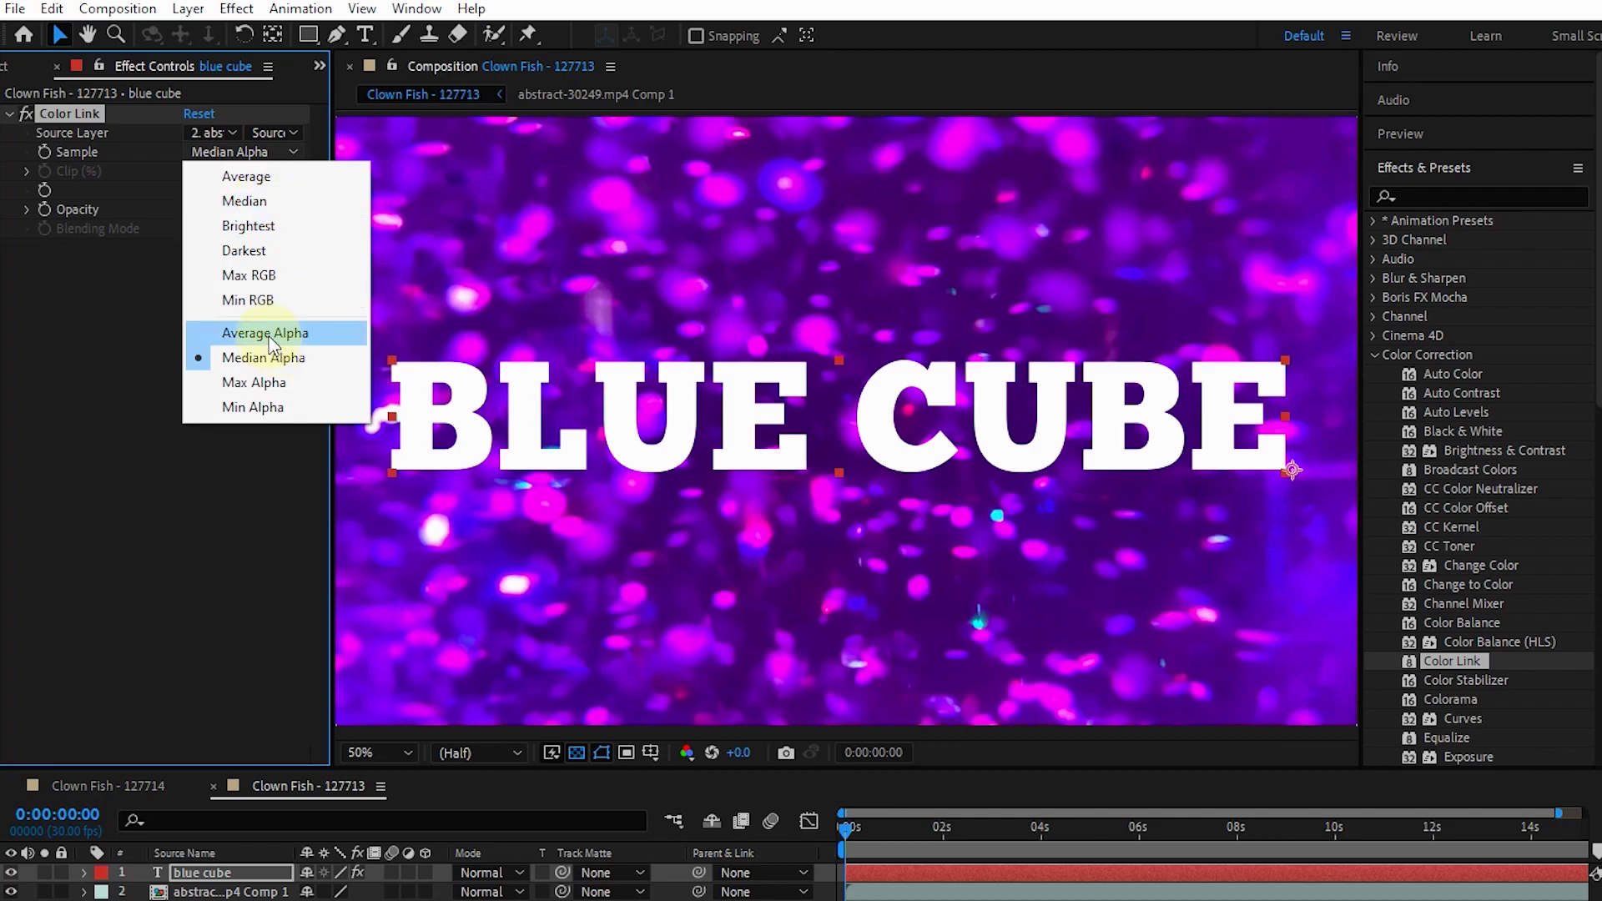
left_click(281, 406)
left_click(233, 152)
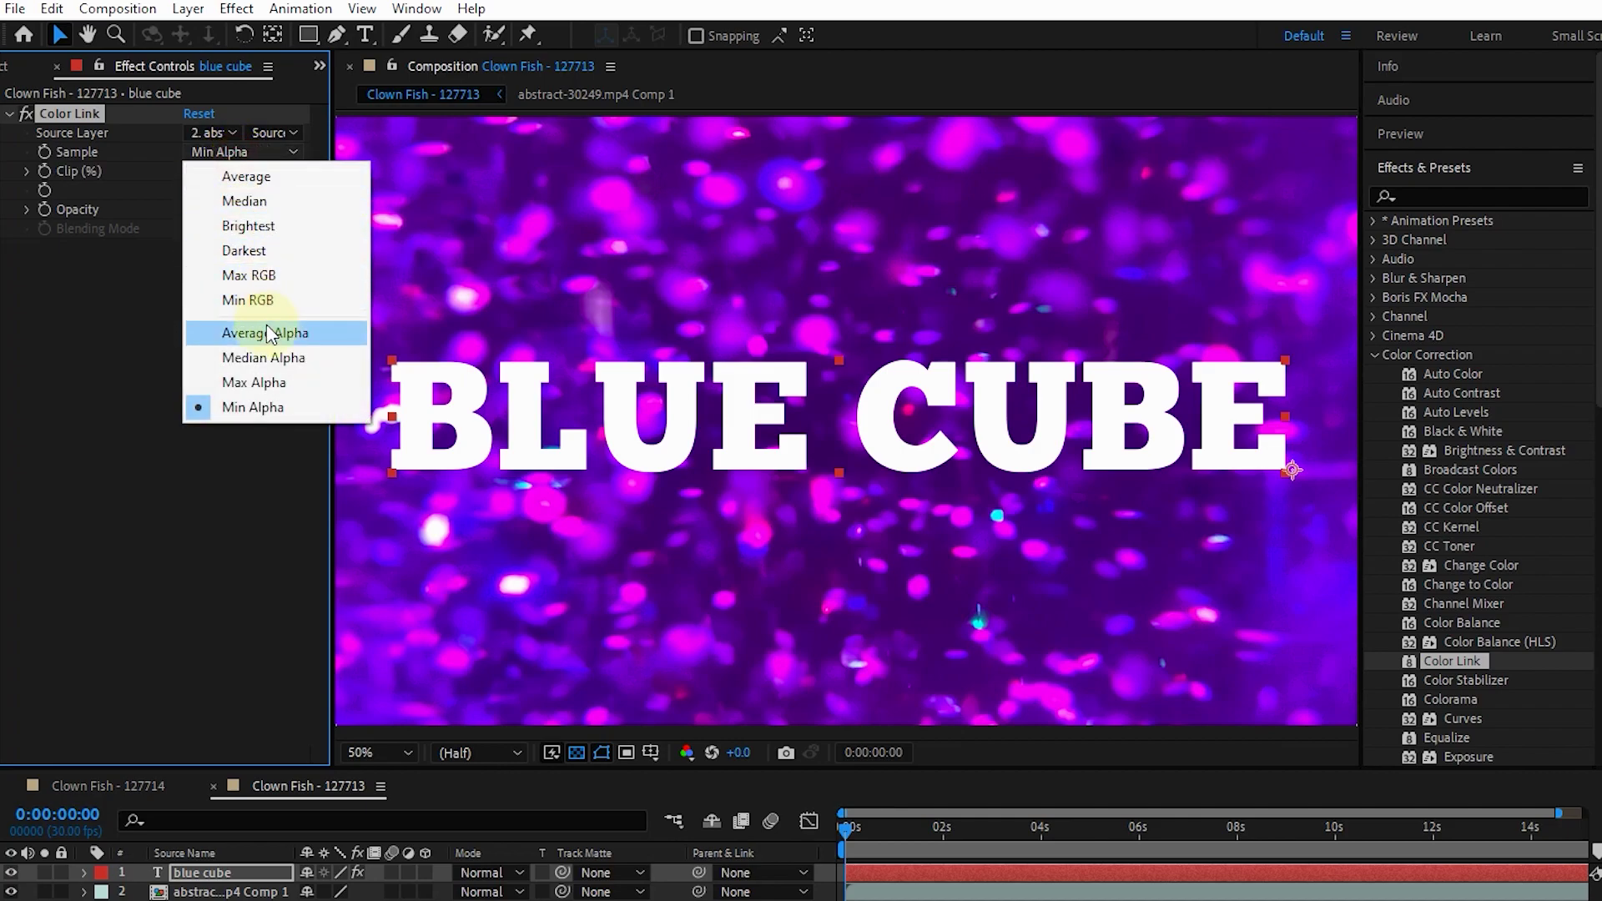
left_click(238, 333)
double_click(229, 891)
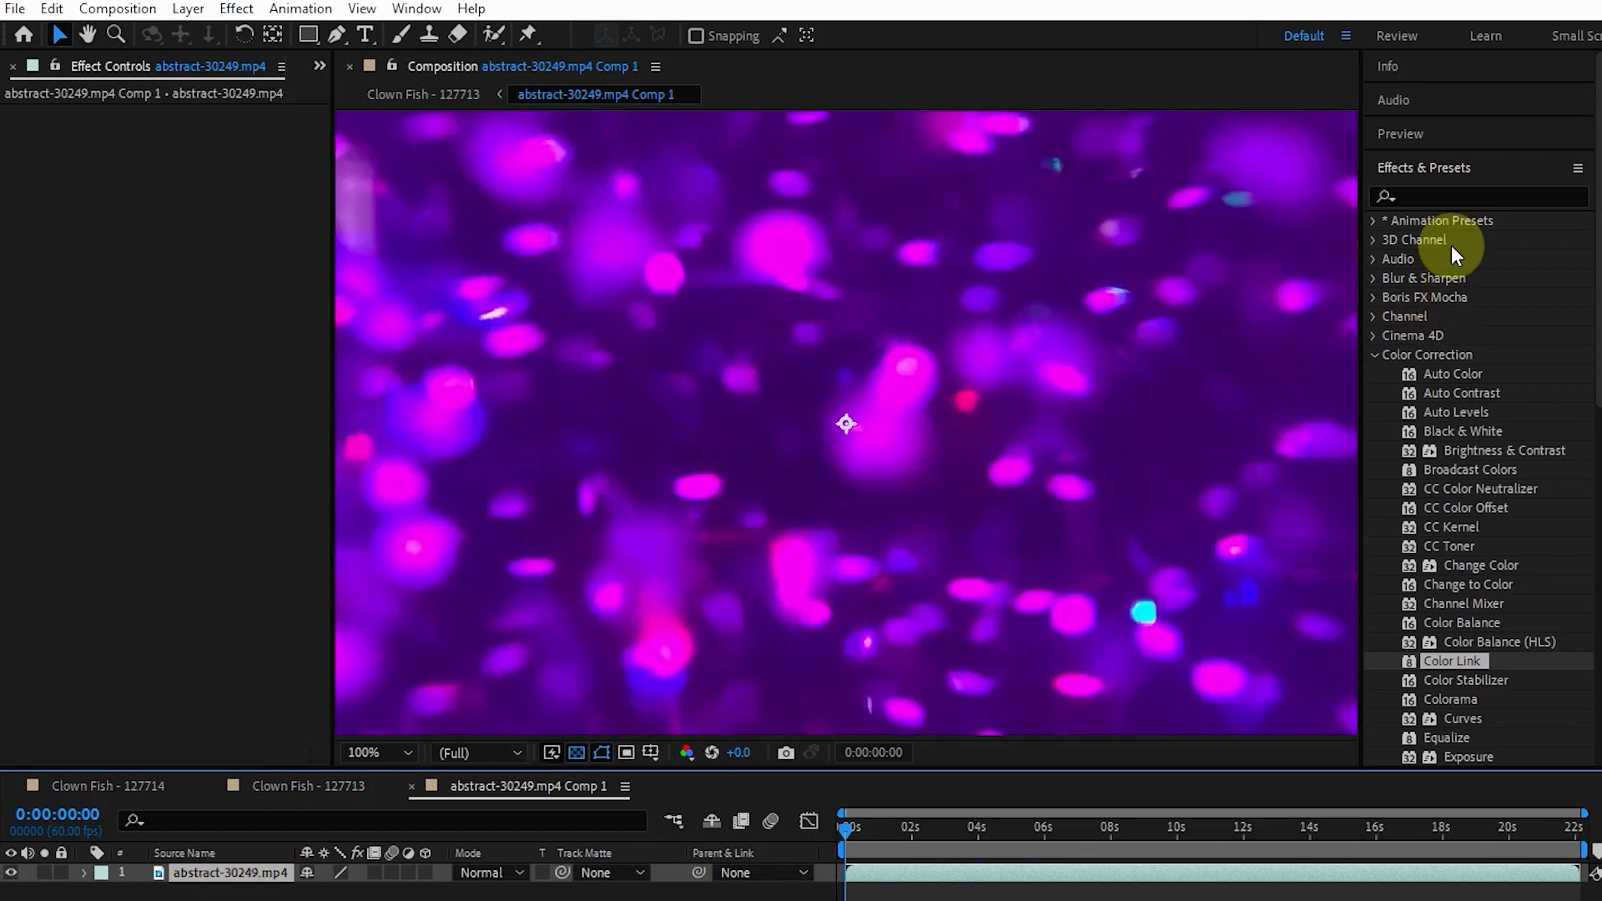
Apply Color Key to the bokeh footage with white as the key colour
left_click(1449, 196)
type("color key")
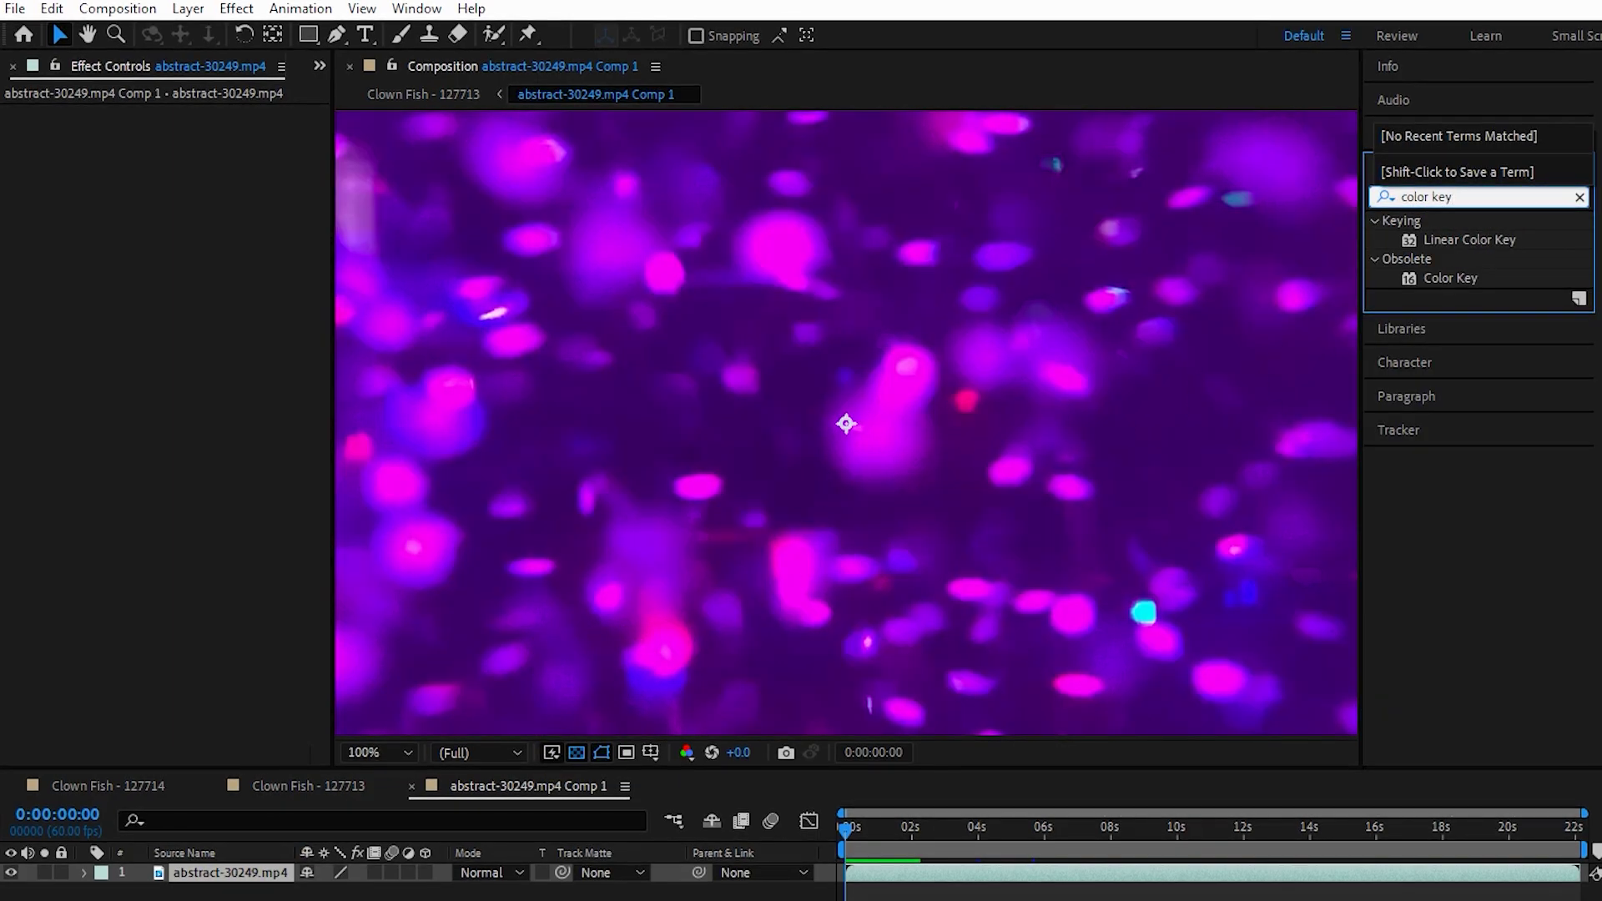
left_click_drag(1465, 274, 808, 347)
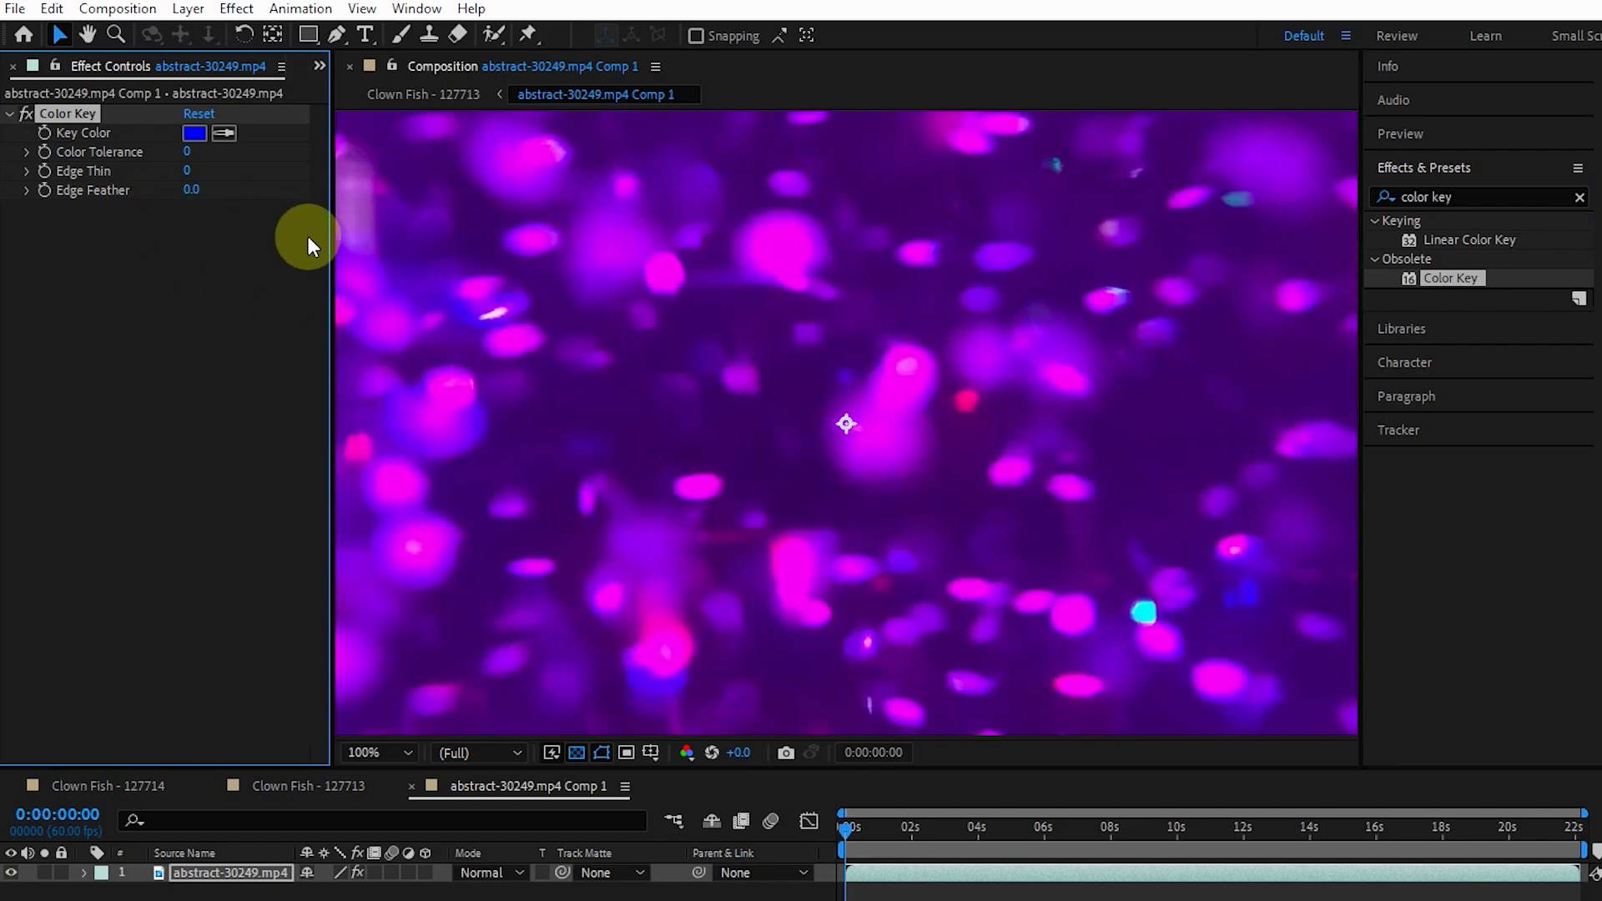
left_click(194, 133)
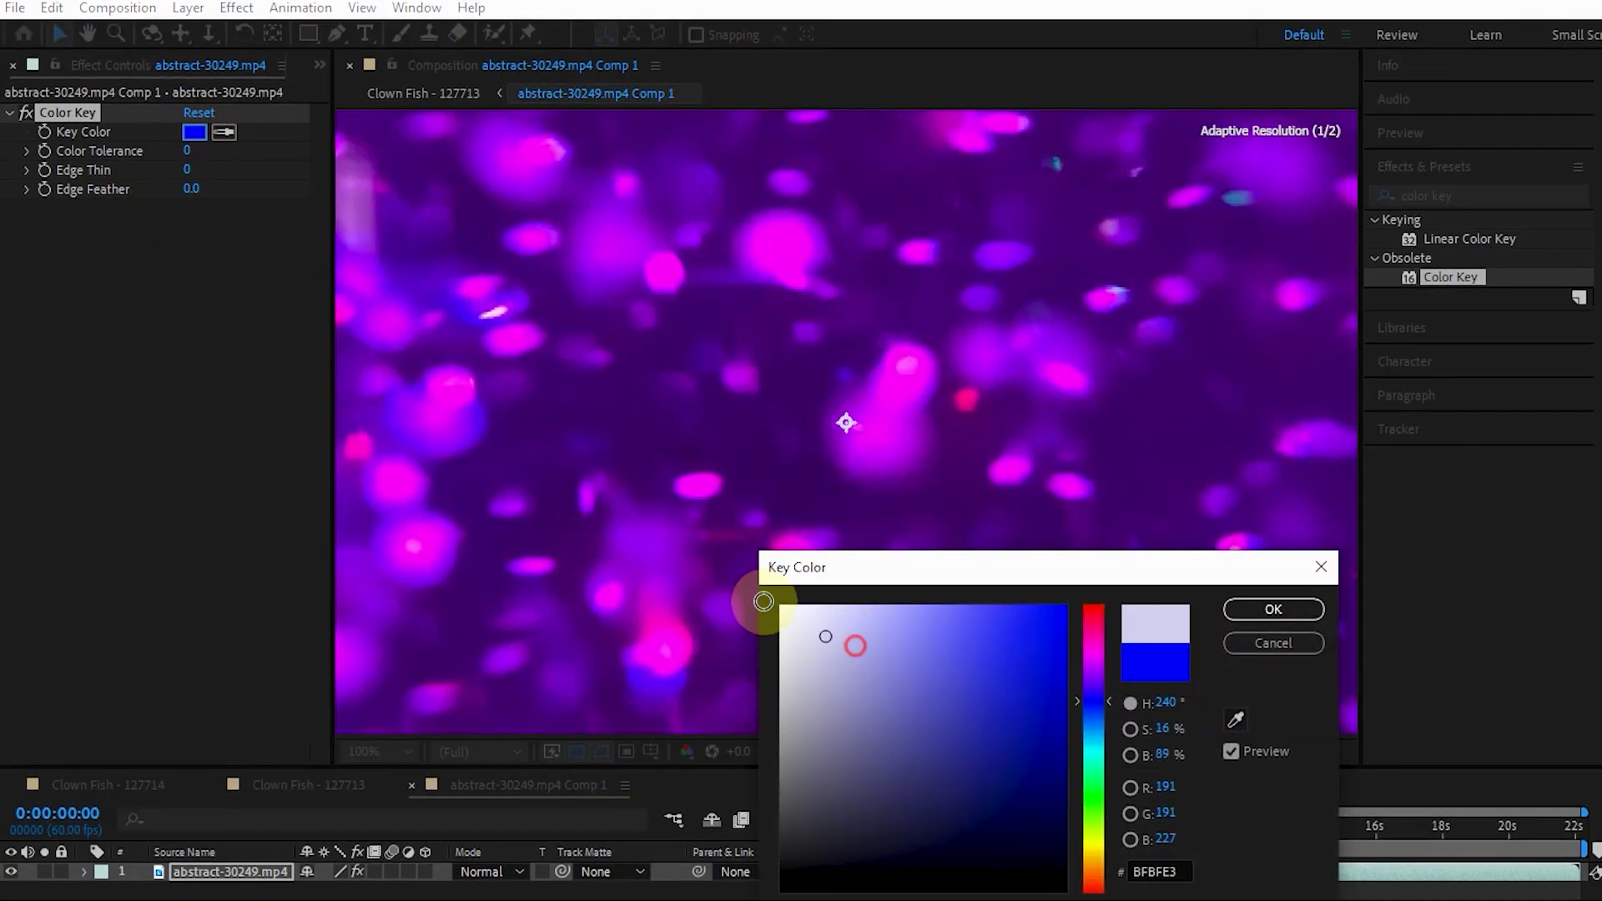
left_click(1227, 612)
left_click(978, 828)
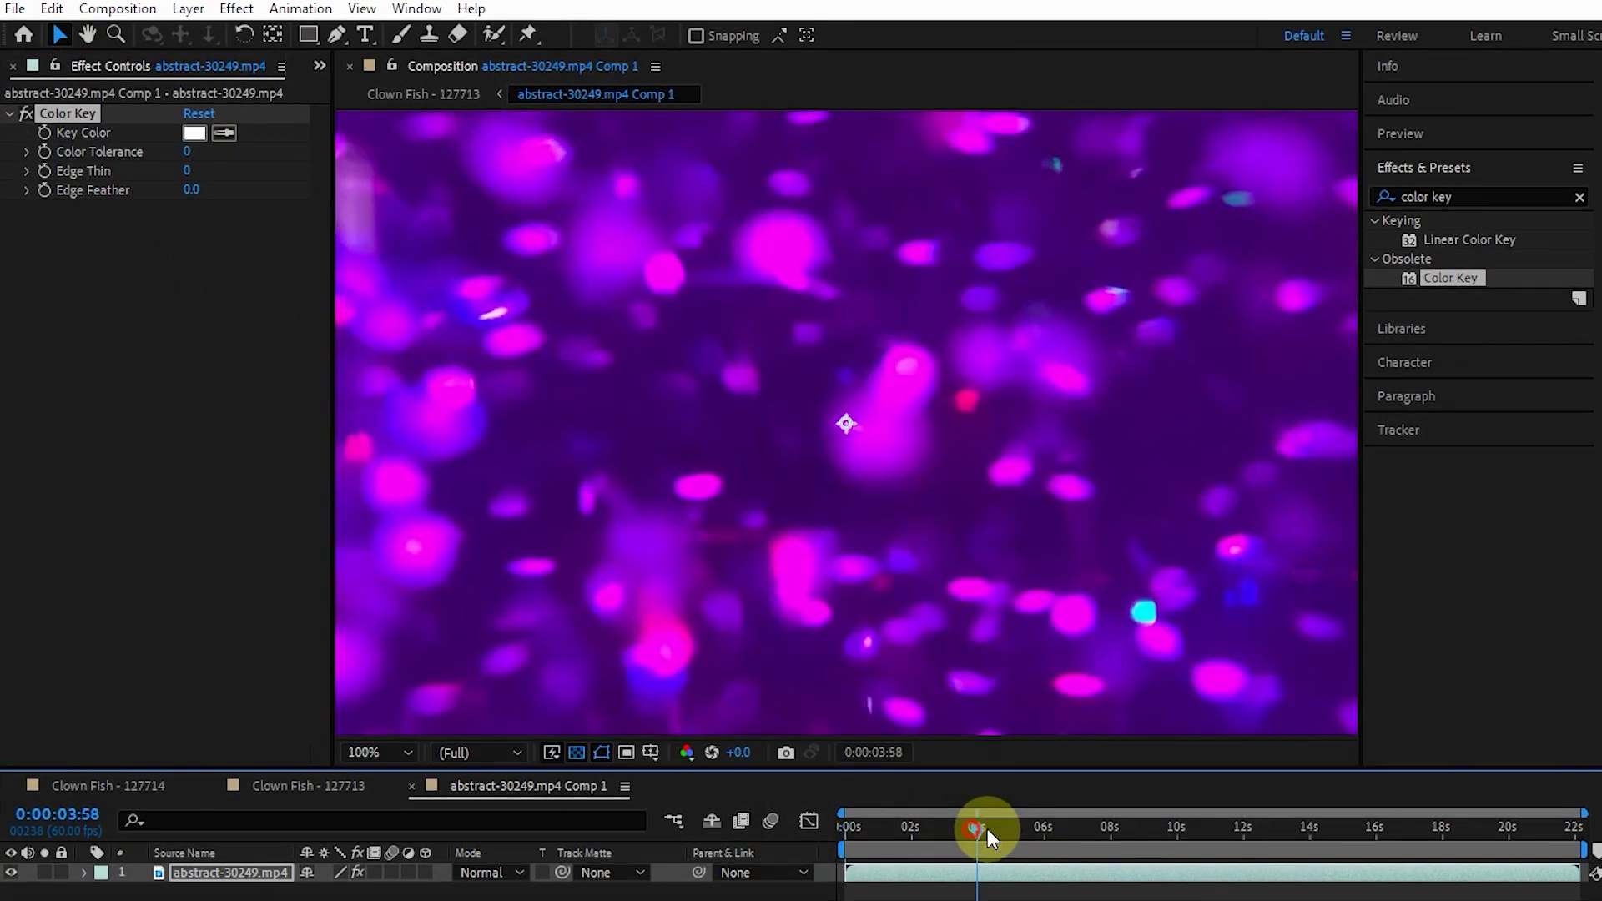
left_click_drag(988, 829, 1054, 829)
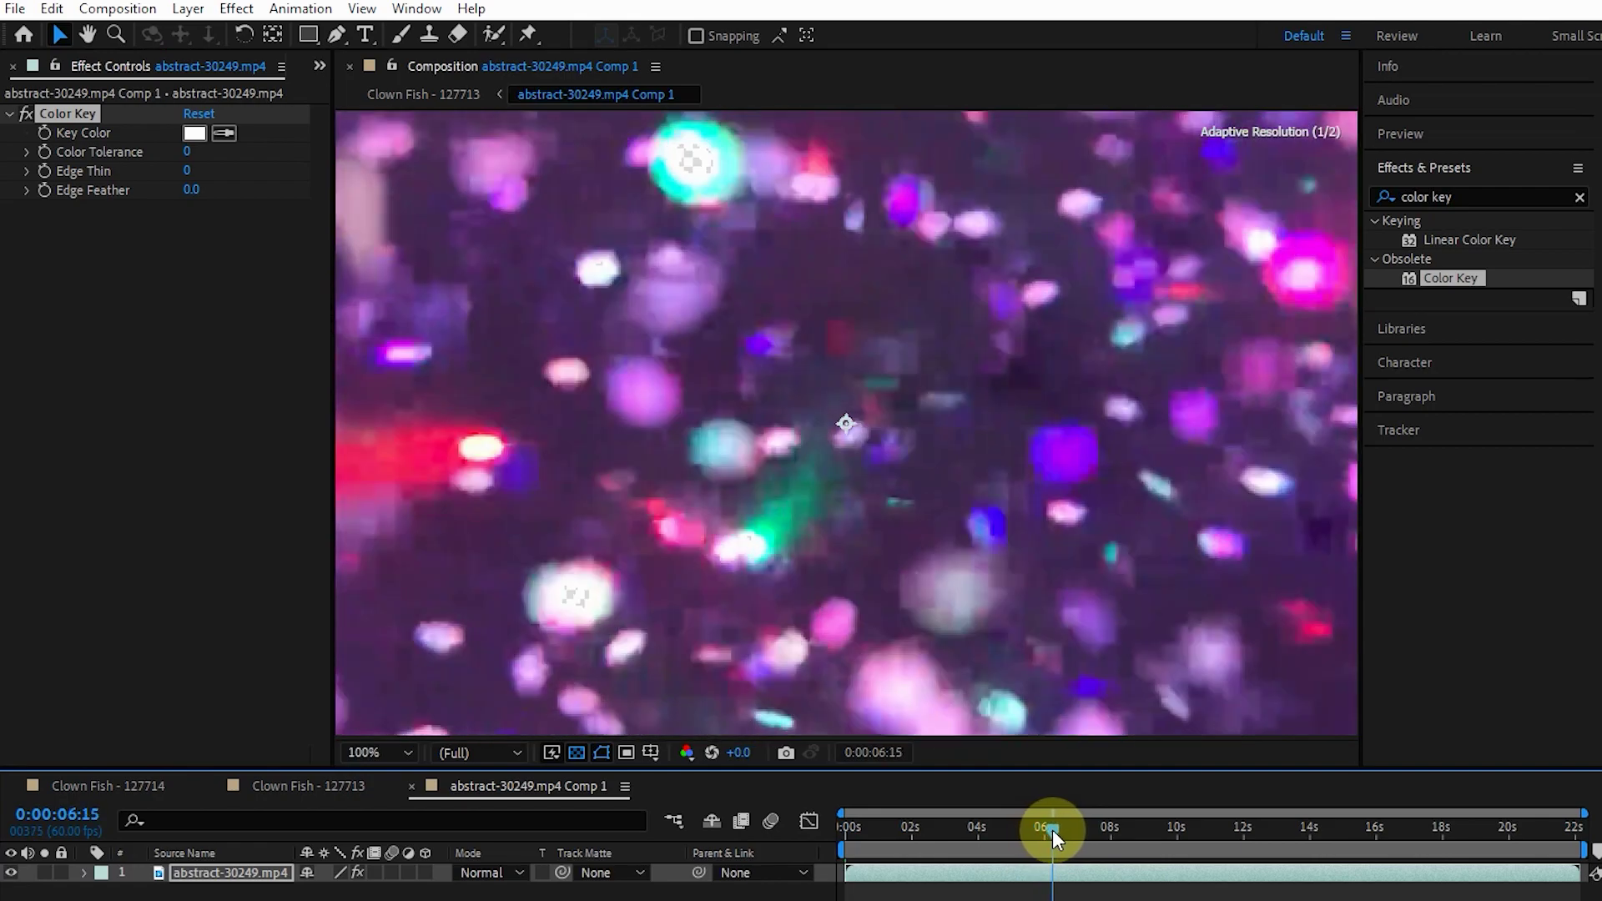
Tune Color Key to Tolerance 136, Edge Thin 5 and Feather 3.6, checking against black
left_click_drag(187, 153, 705, 176)
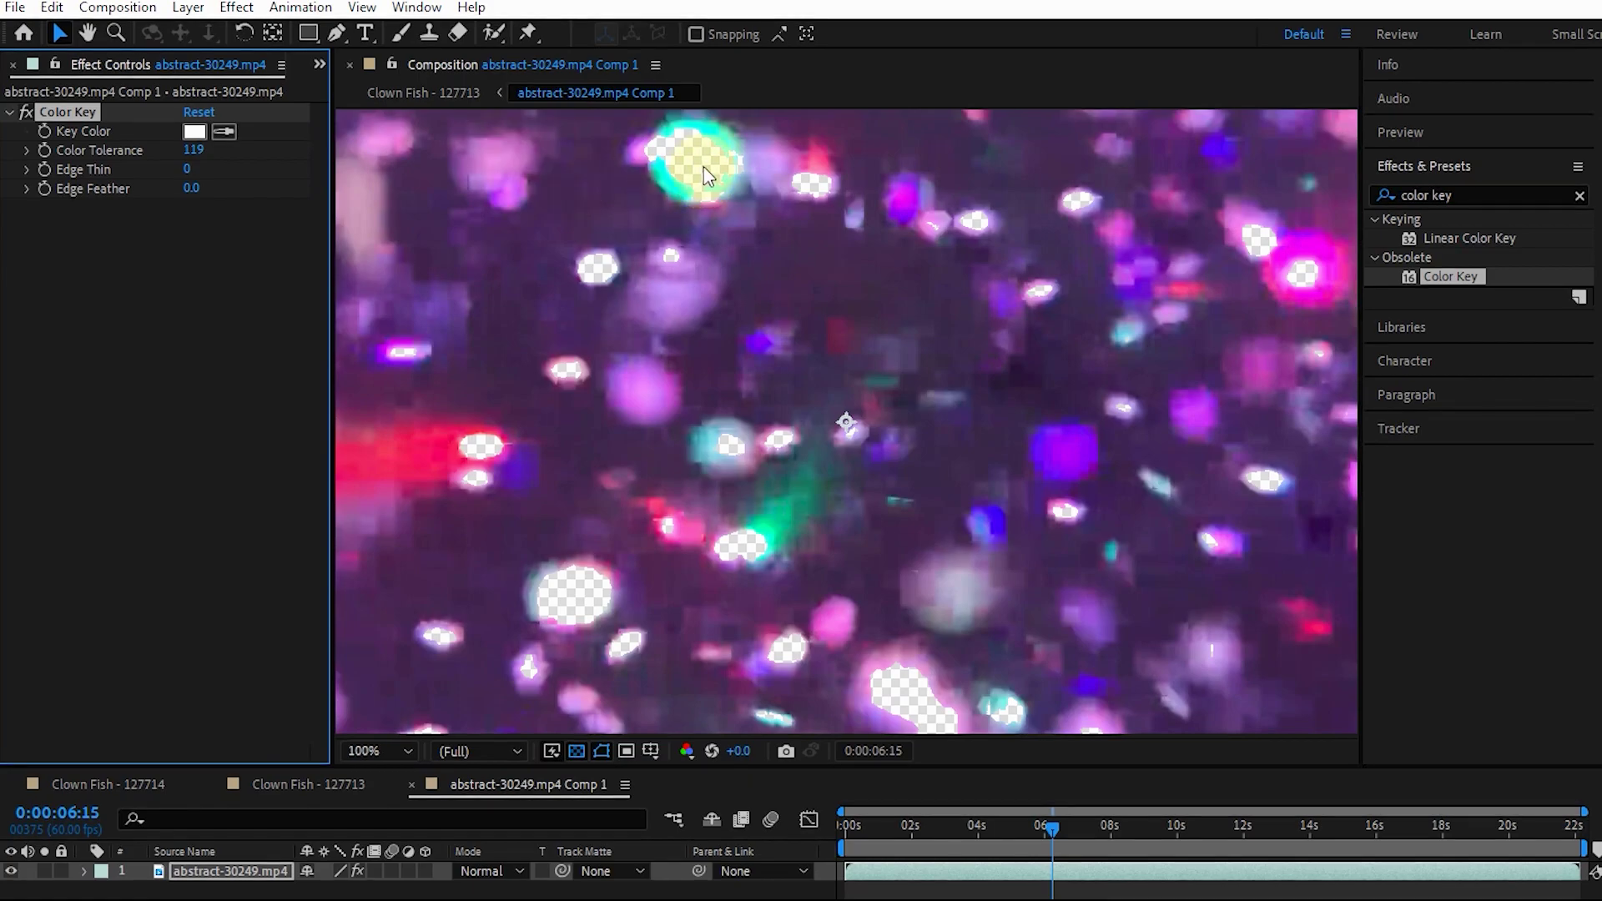
left_click(576, 752)
left_click(576, 751)
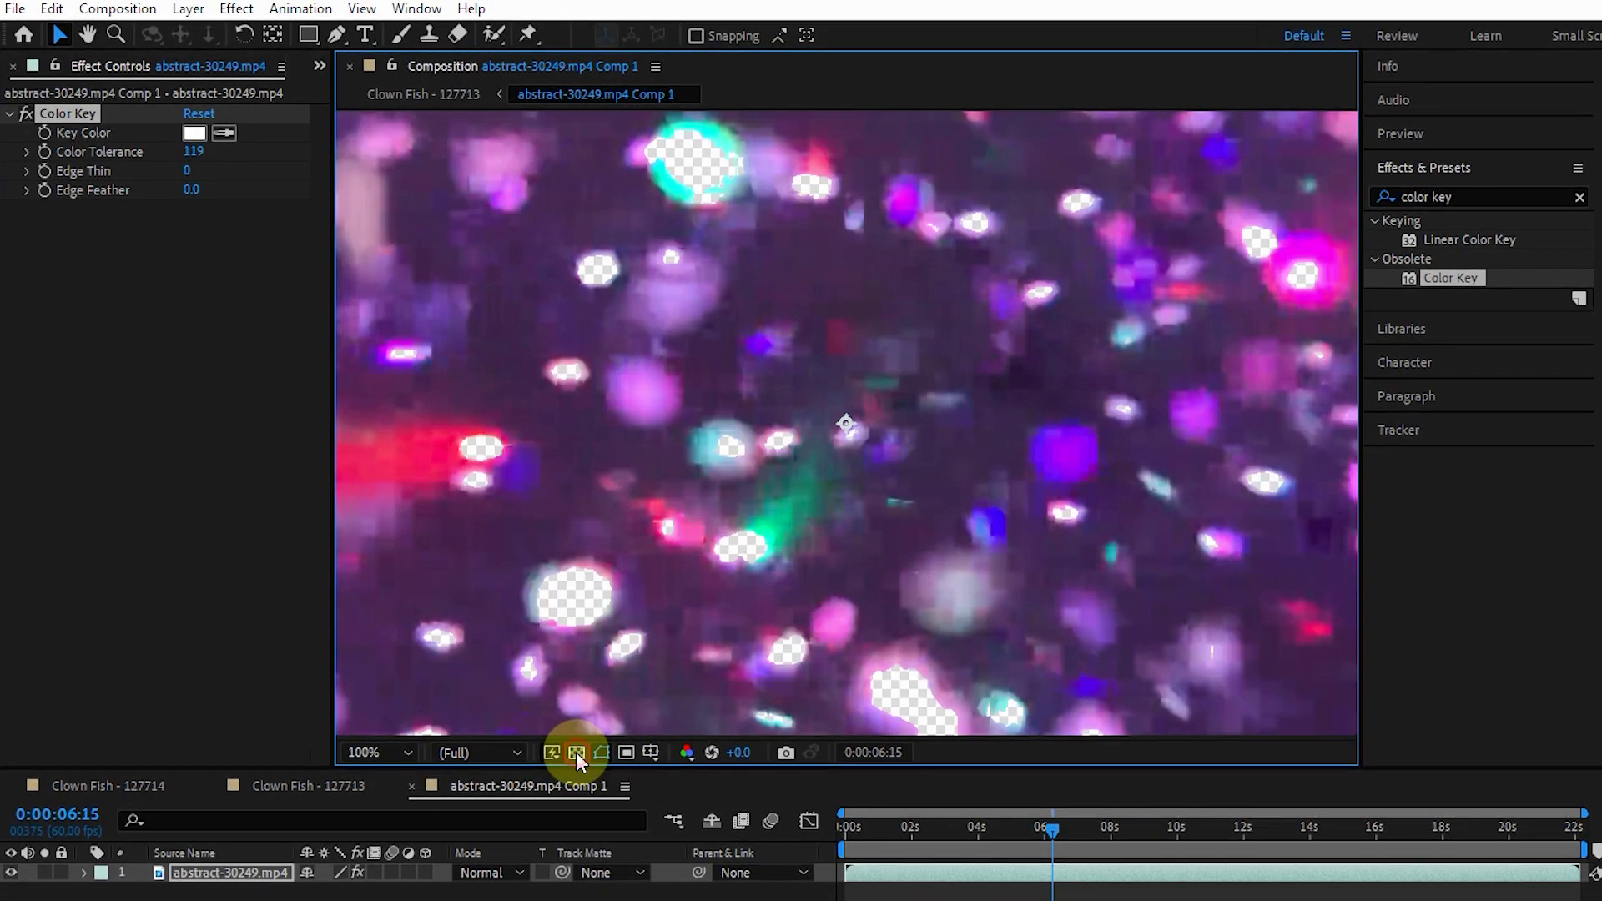
left_click(576, 753)
left_click(576, 753)
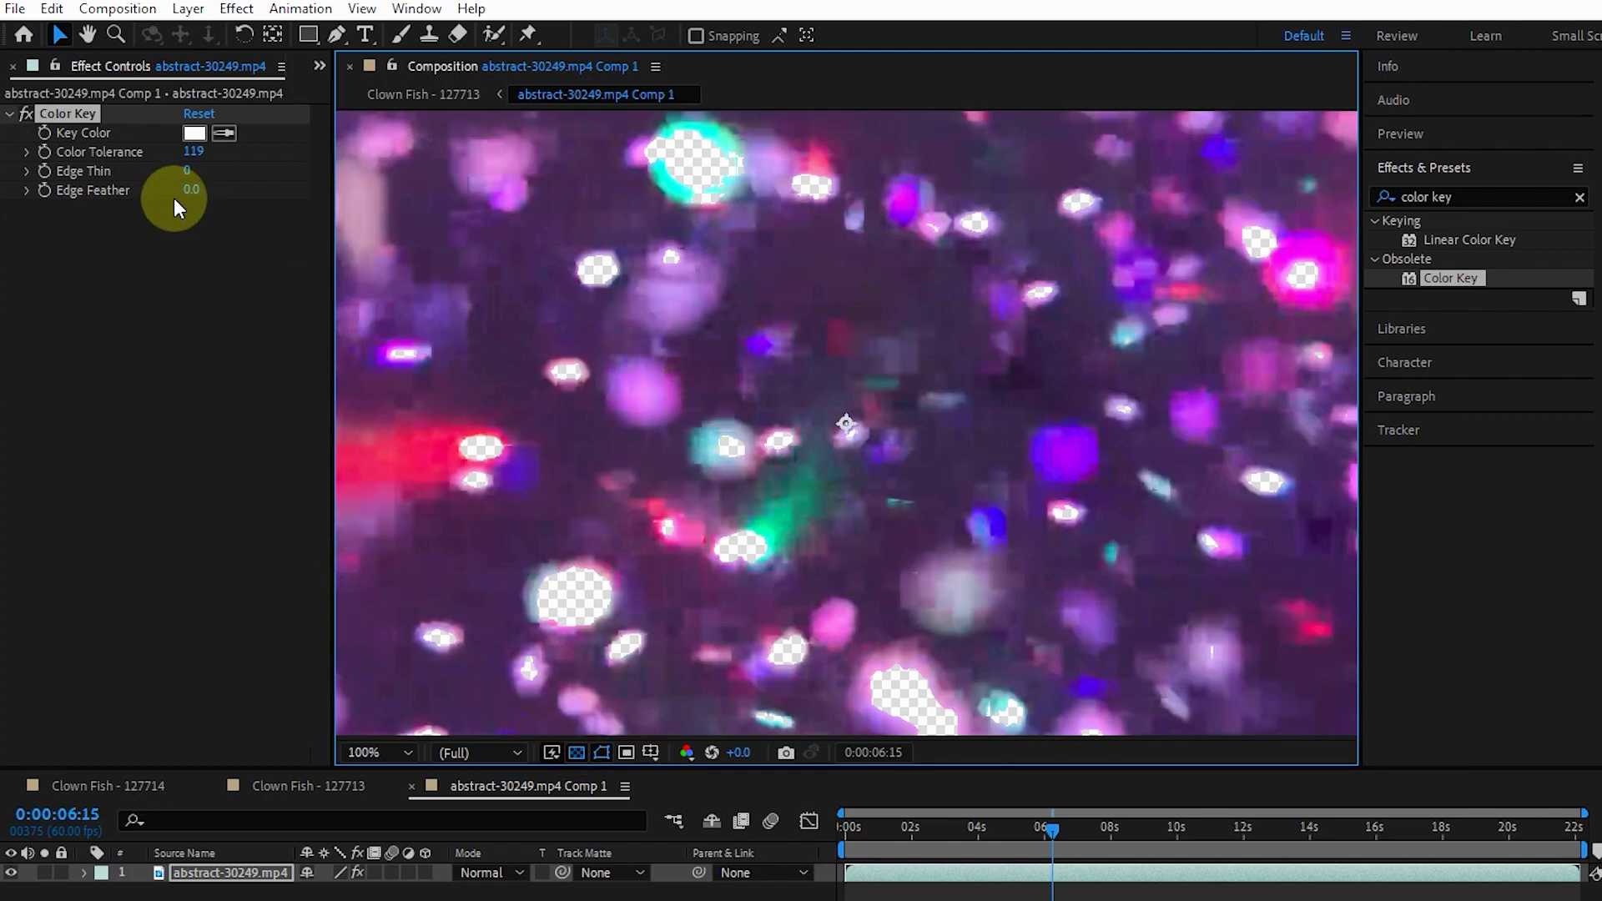
left_click_drag(188, 173, 206, 169)
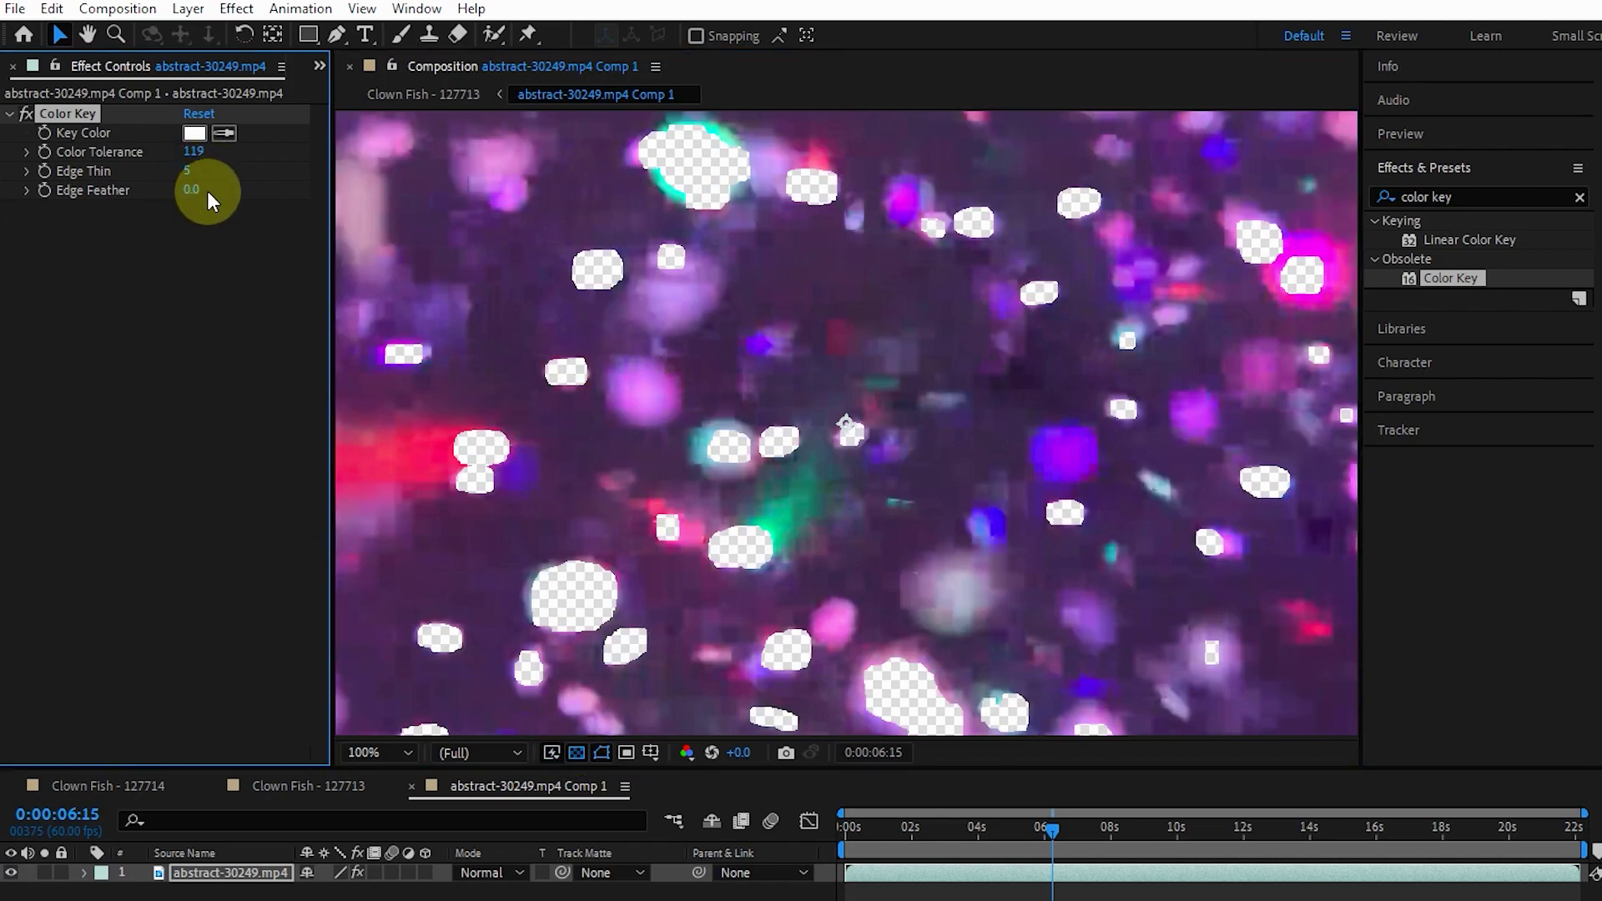
mouse_move(219, 188)
left_mouse_down()
mouse_move(136, 179)
mouse_move(222, 204)
mouse_move(208, 208)
left_mouse_up()
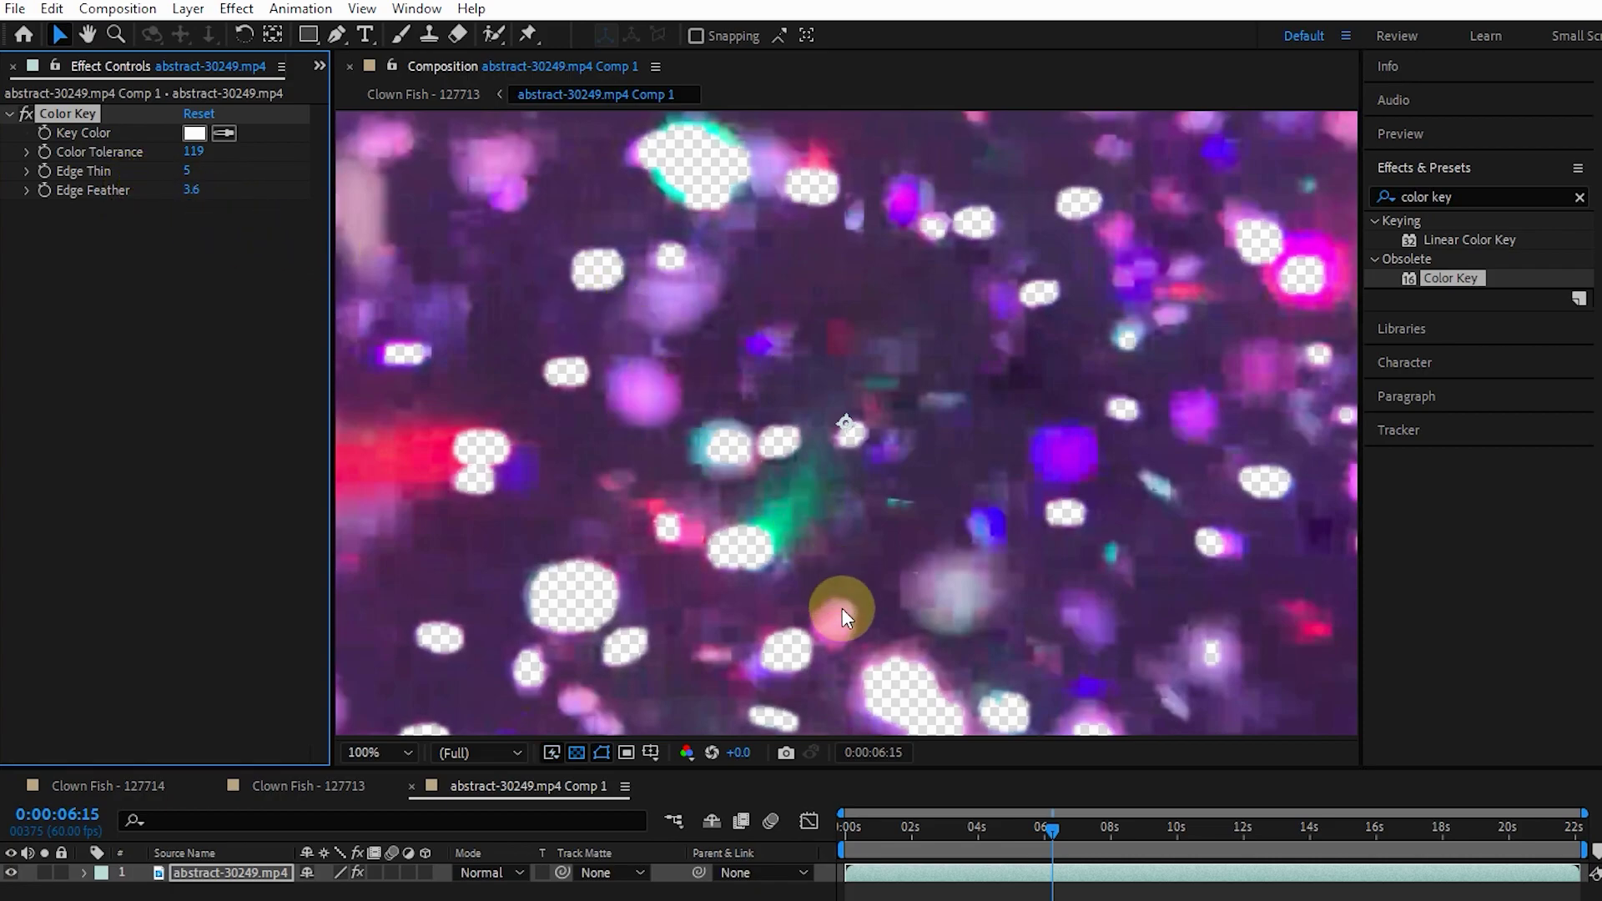
left_click(209, 151)
left_click(829, 729)
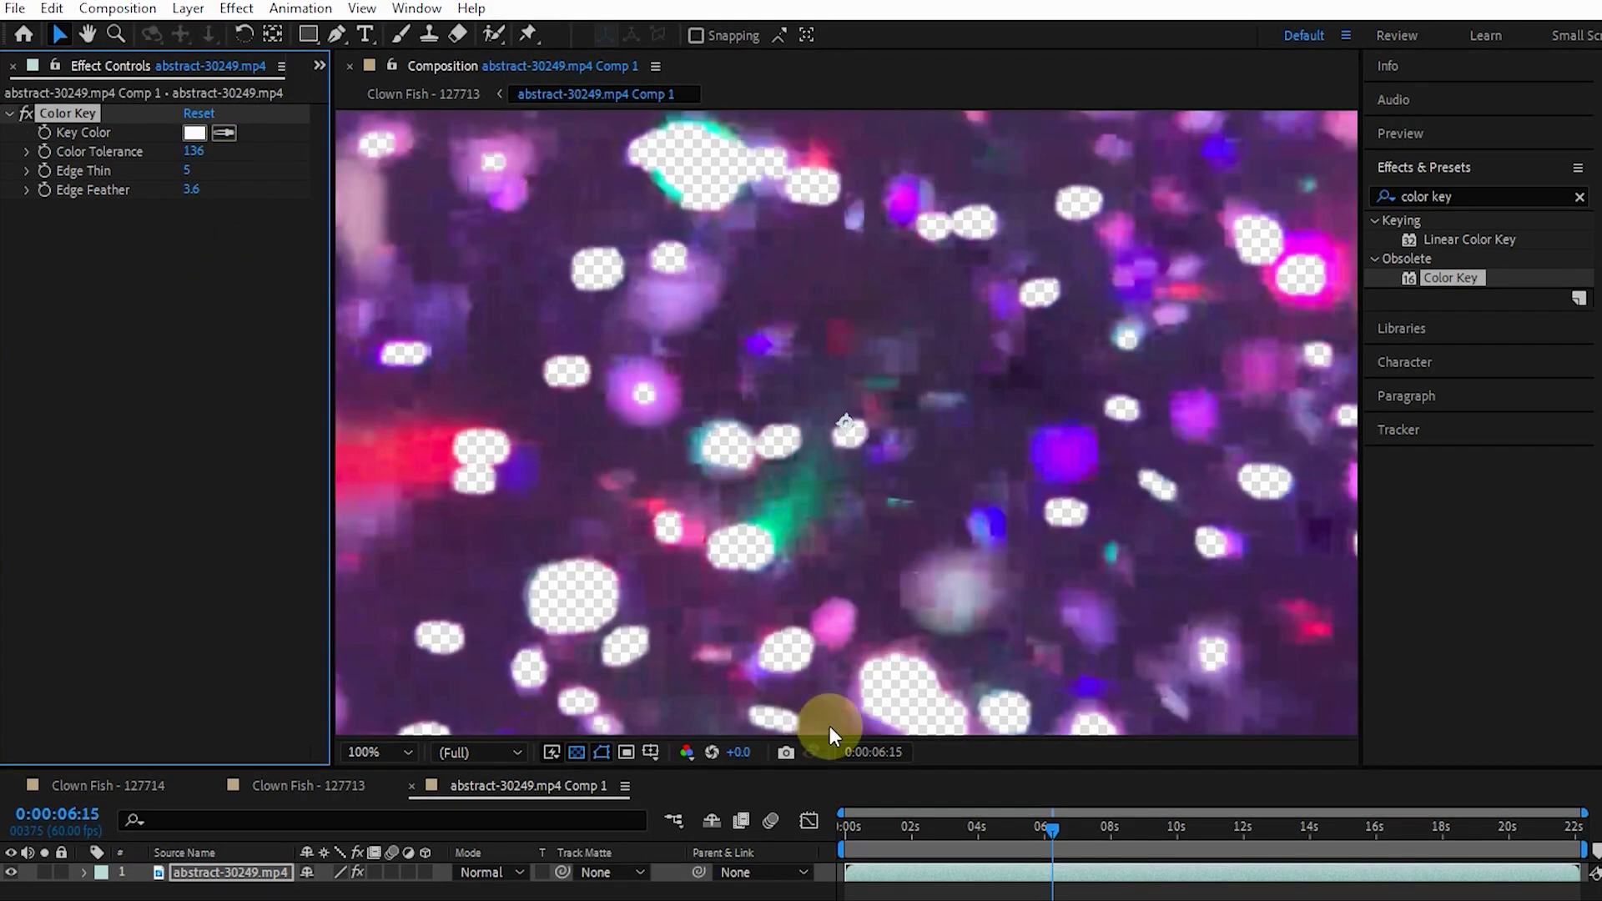
left_click_drag(1055, 829, 1014, 833)
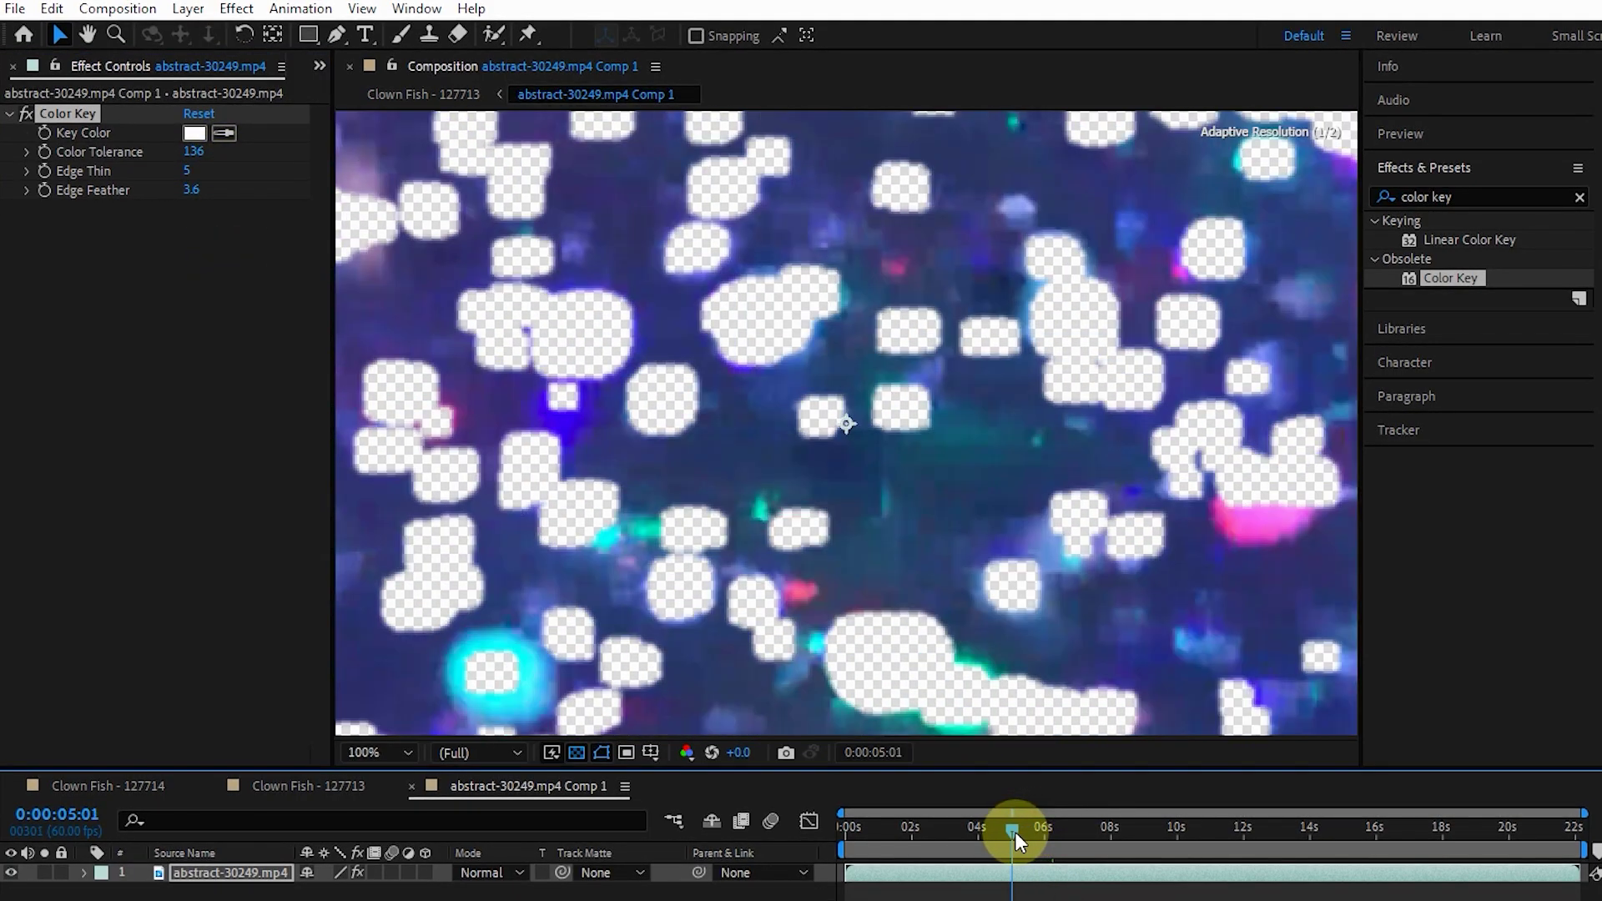
Add a green solid in the BLUE CUBE composition and place it below the bokeh precomp layer
left_click(316, 787)
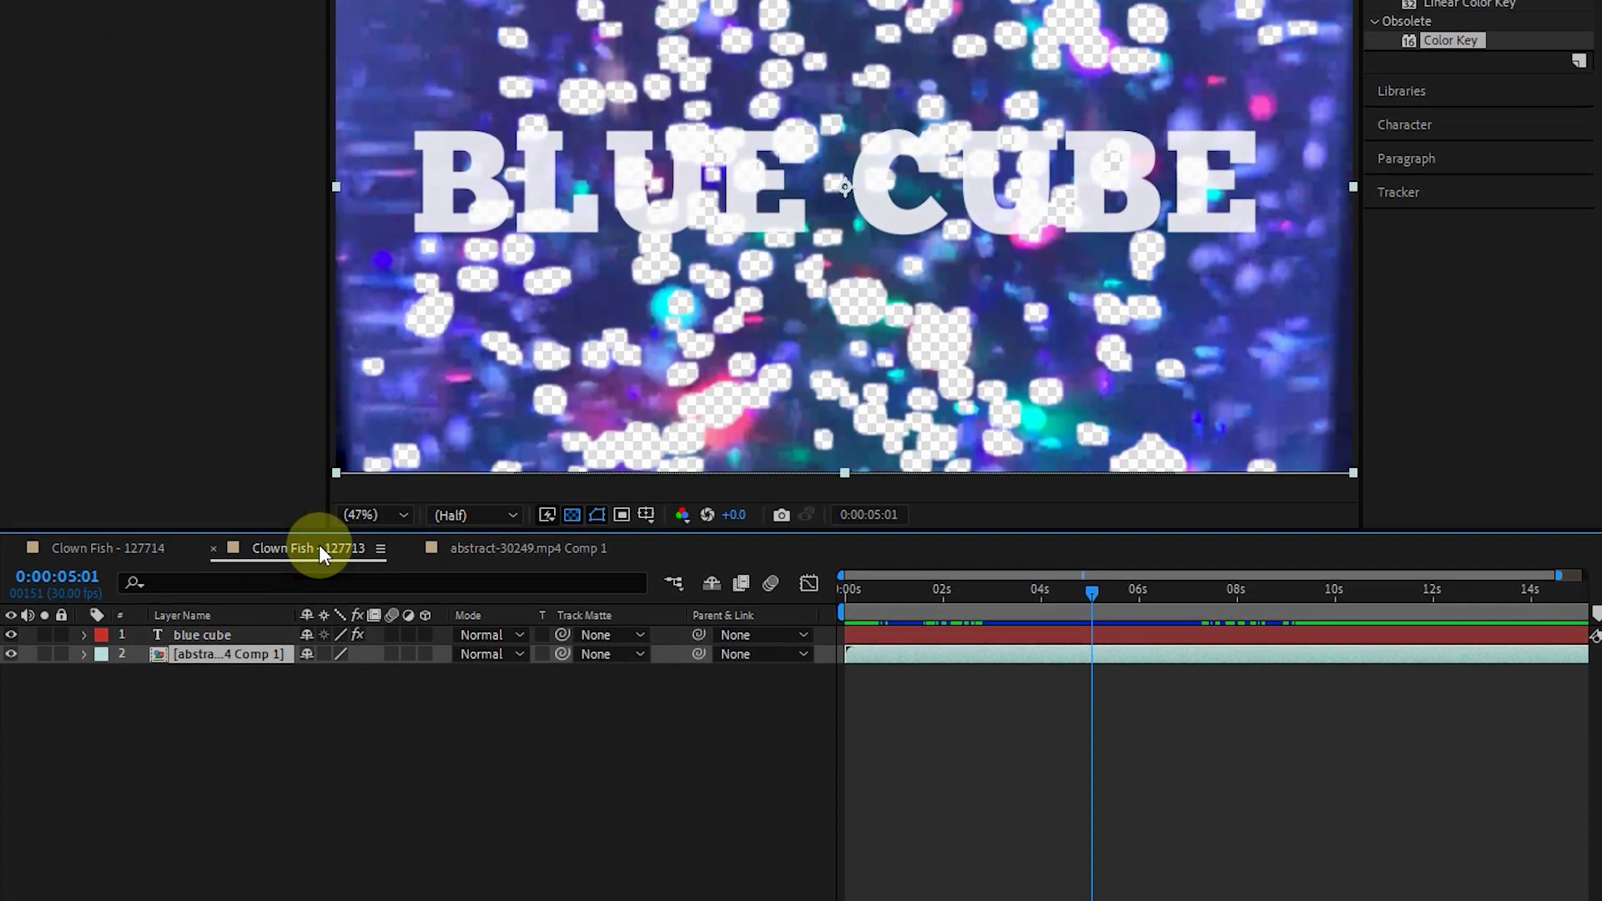
right_click(326, 693)
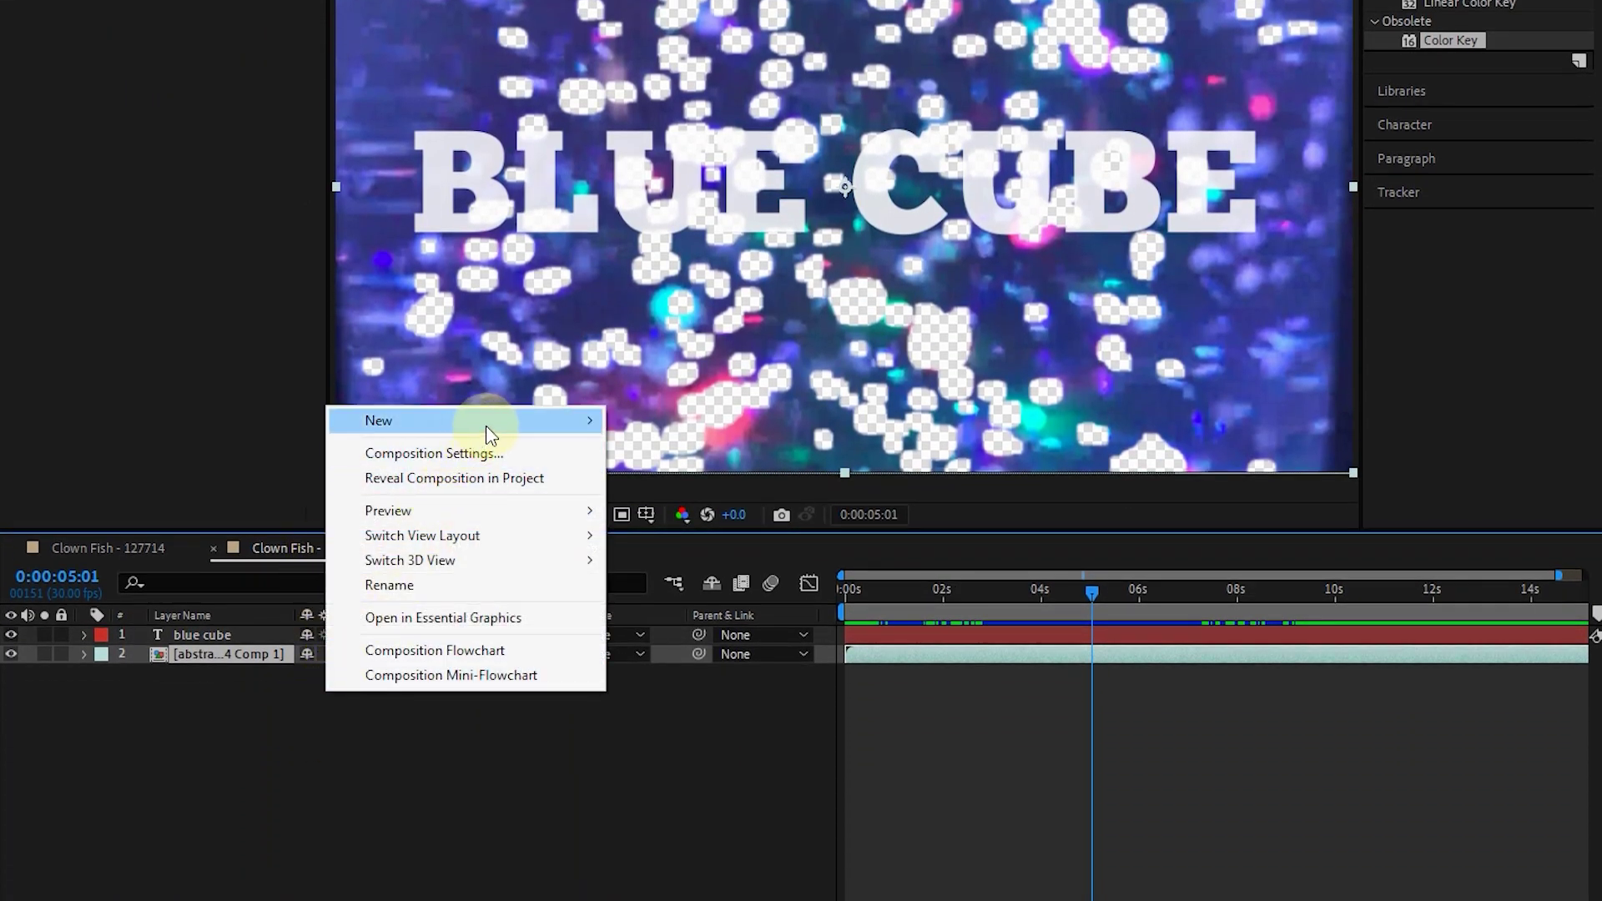
mouse_move(492, 430)
left_click(657, 477)
left_click(1070, 489)
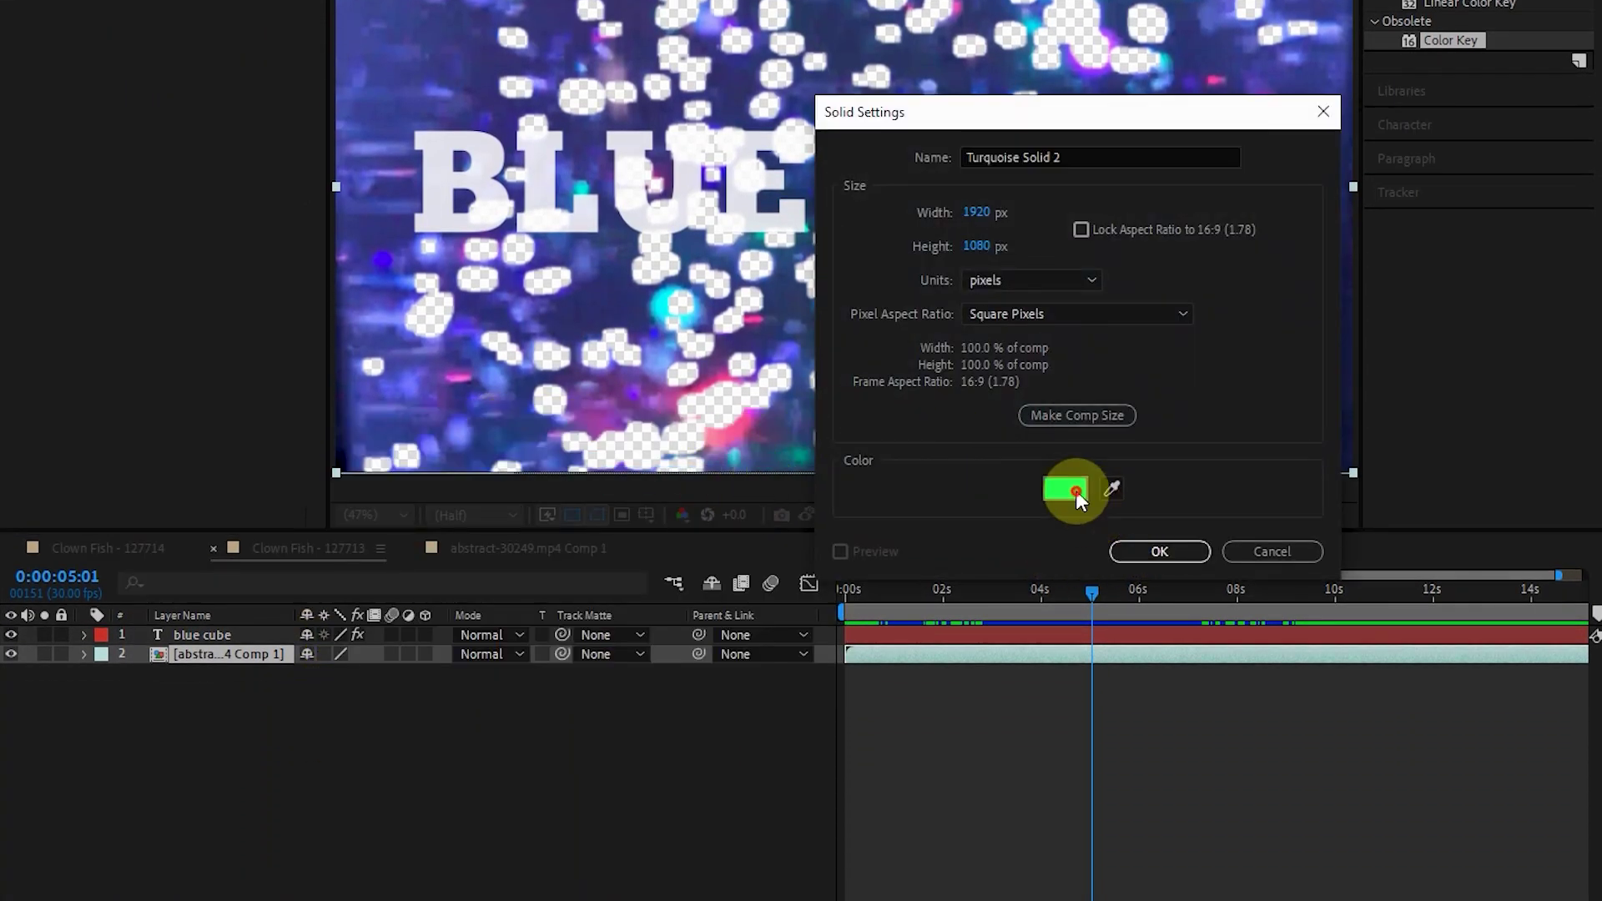
left_click(1273, 372)
left_click(1147, 556)
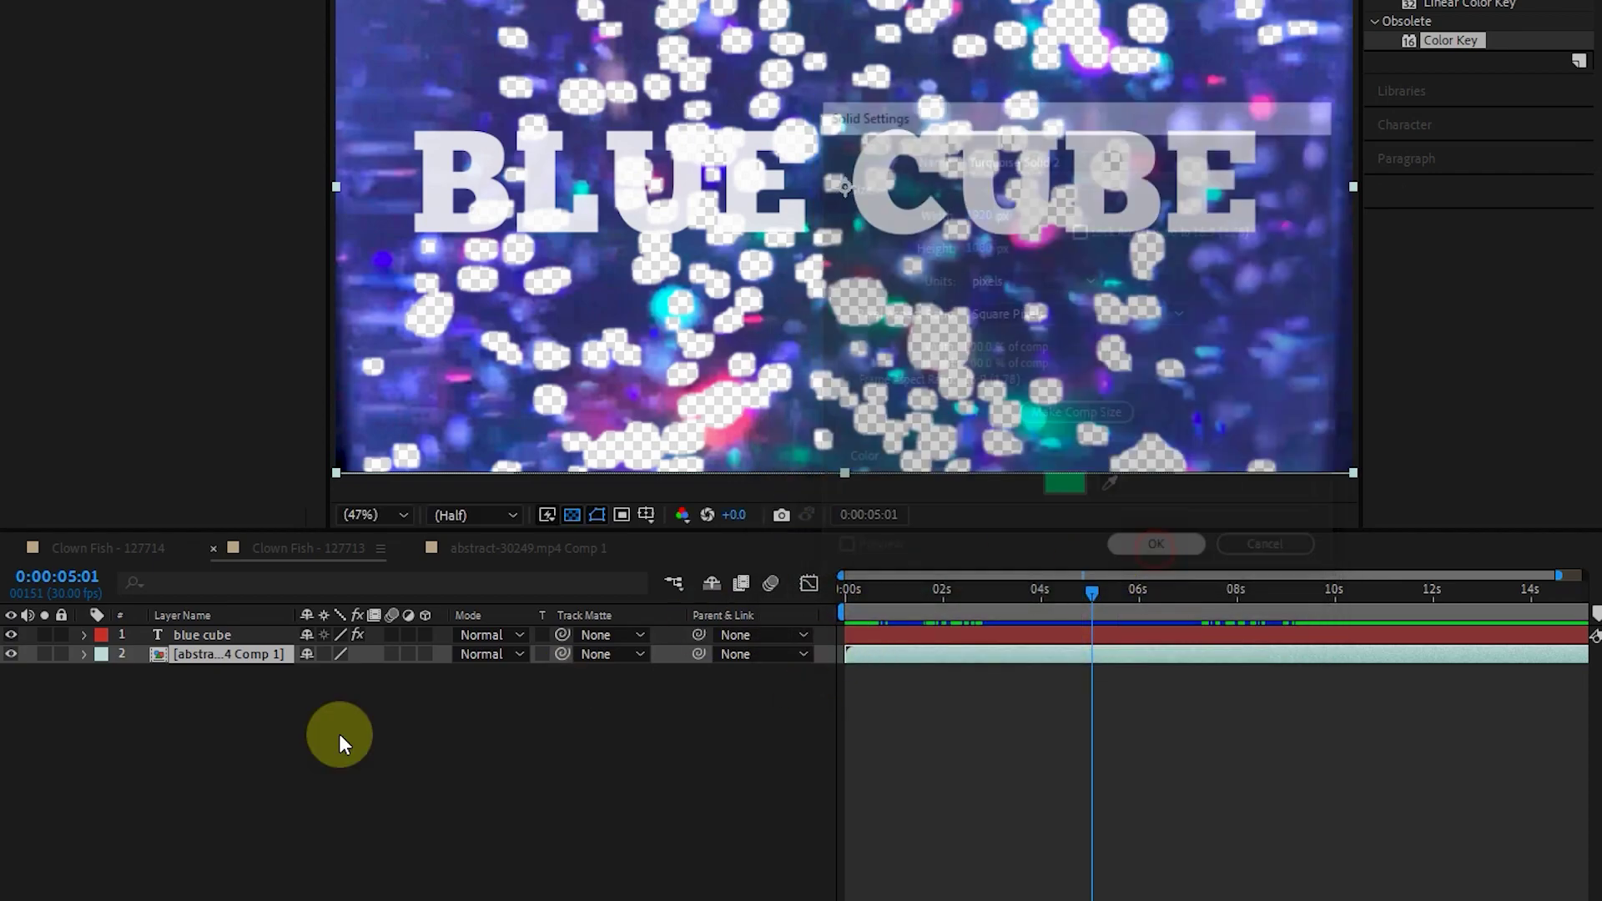
left_click_drag(233, 655, 224, 734)
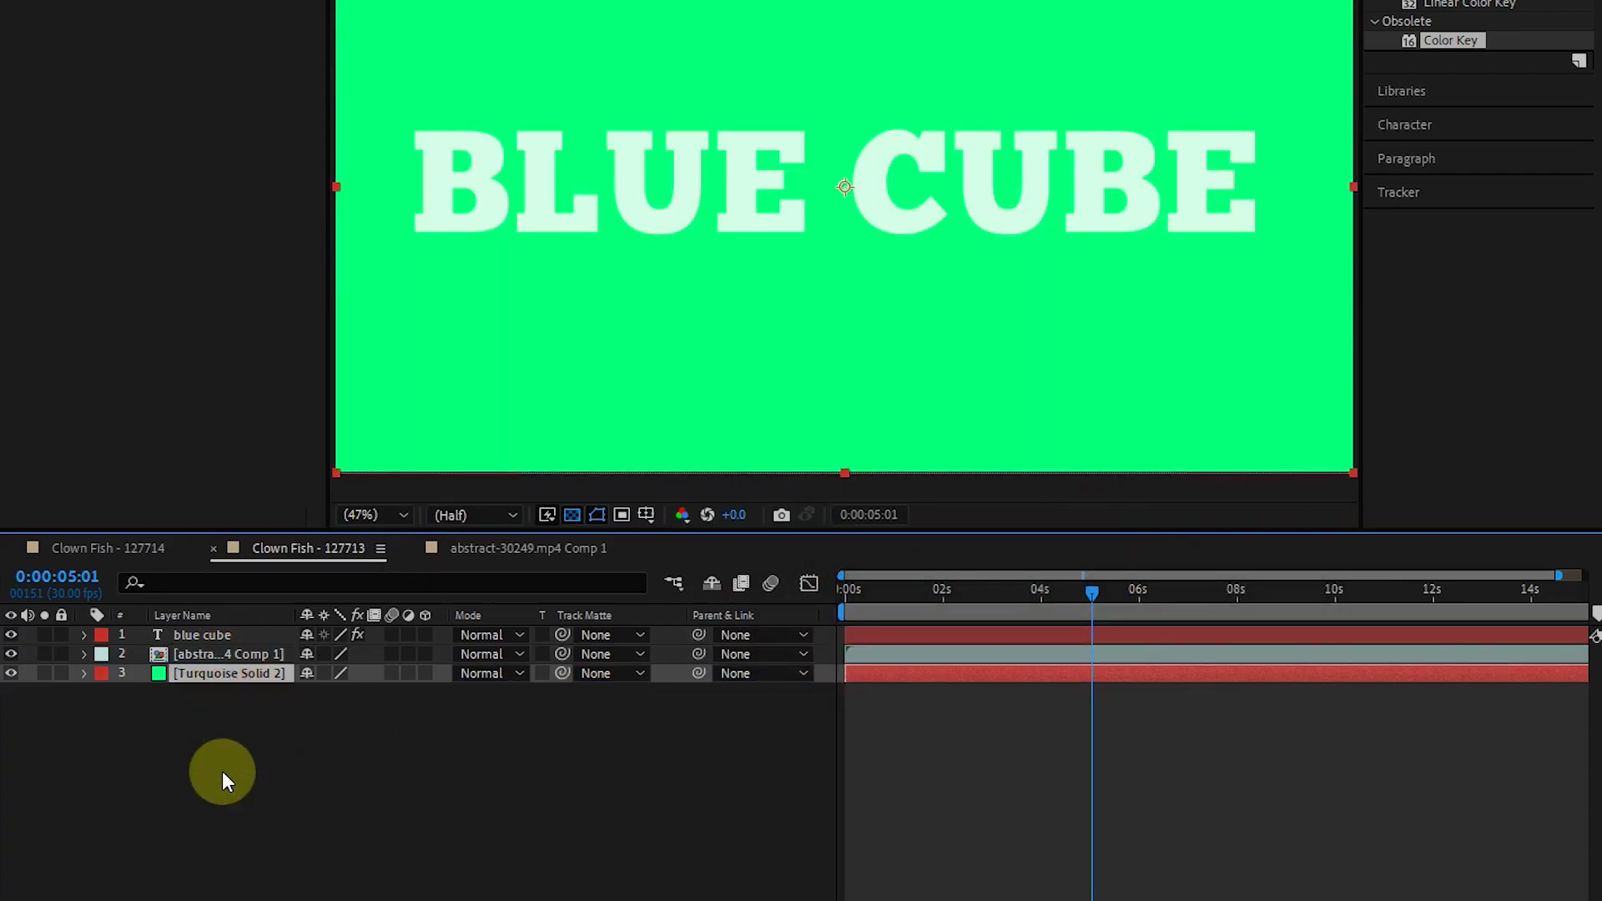
mouse_move(1091, 589)
left_mouse_down()
mouse_move(1047, 596)
mouse_move(1075, 591)
left_mouse_up()
left_click(211, 636)
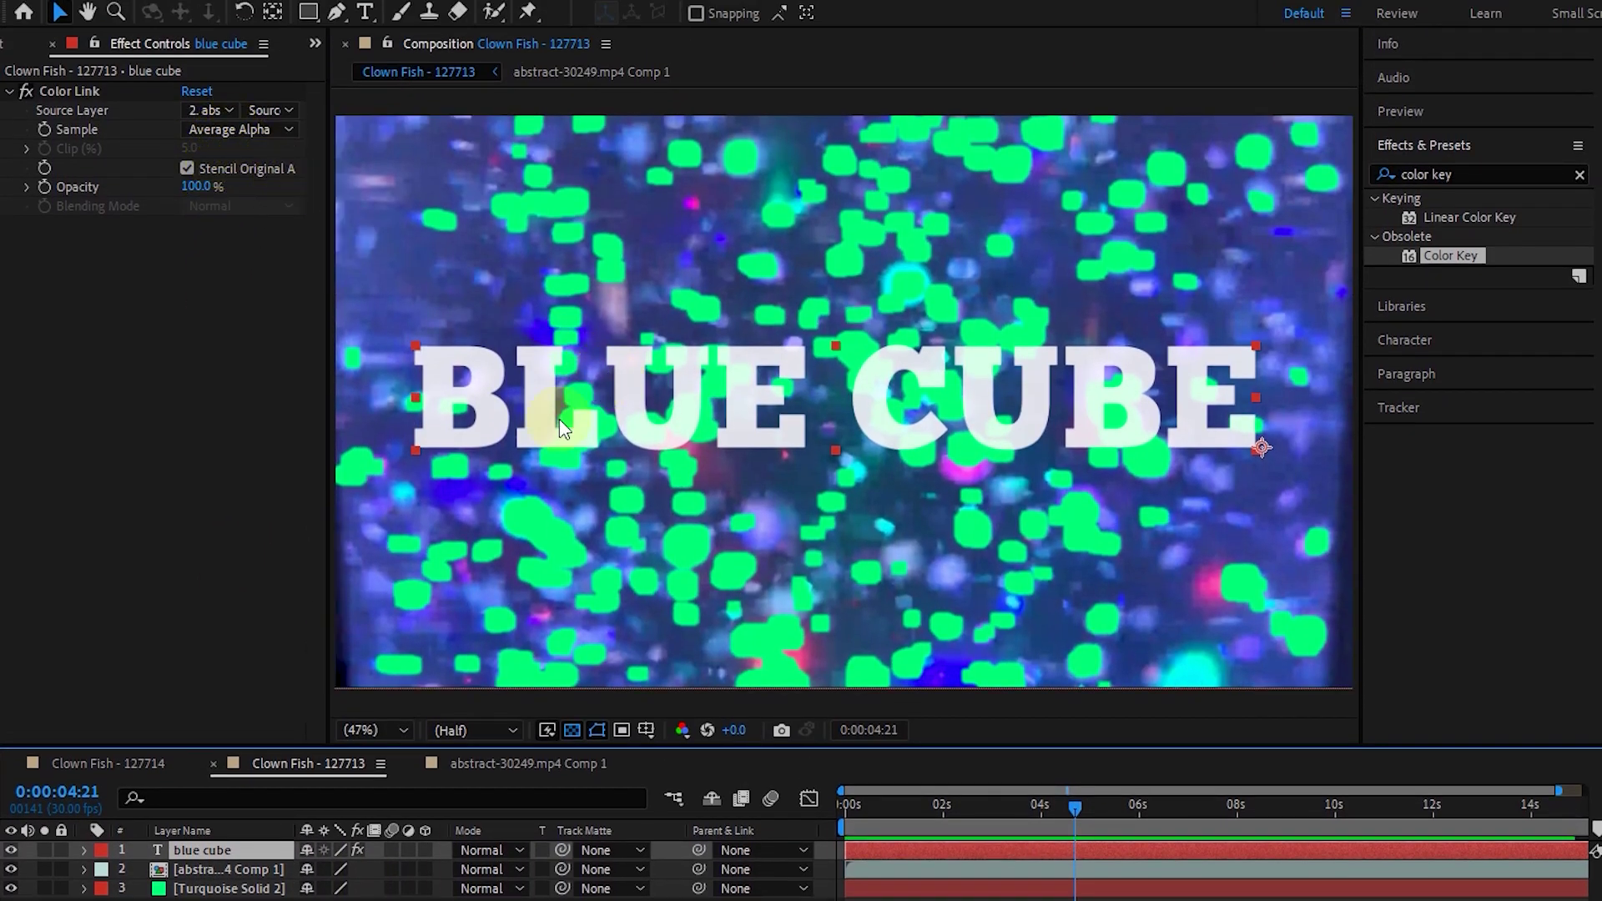
scroll(672, 413, "up", 3)
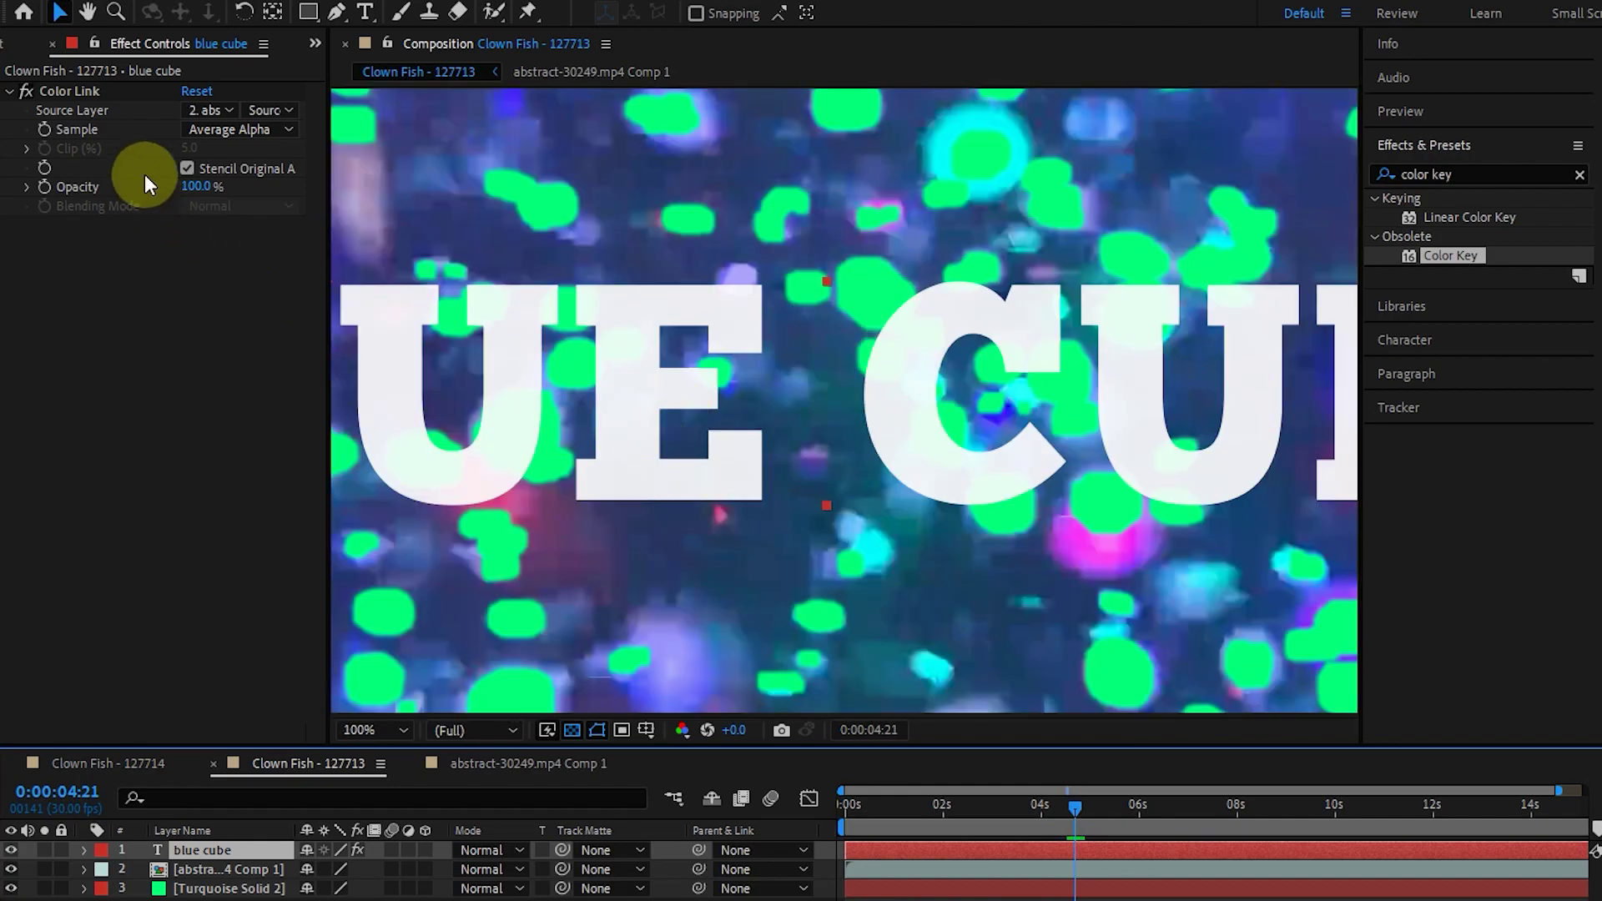
left_click(251, 129)
left_click(255, 386)
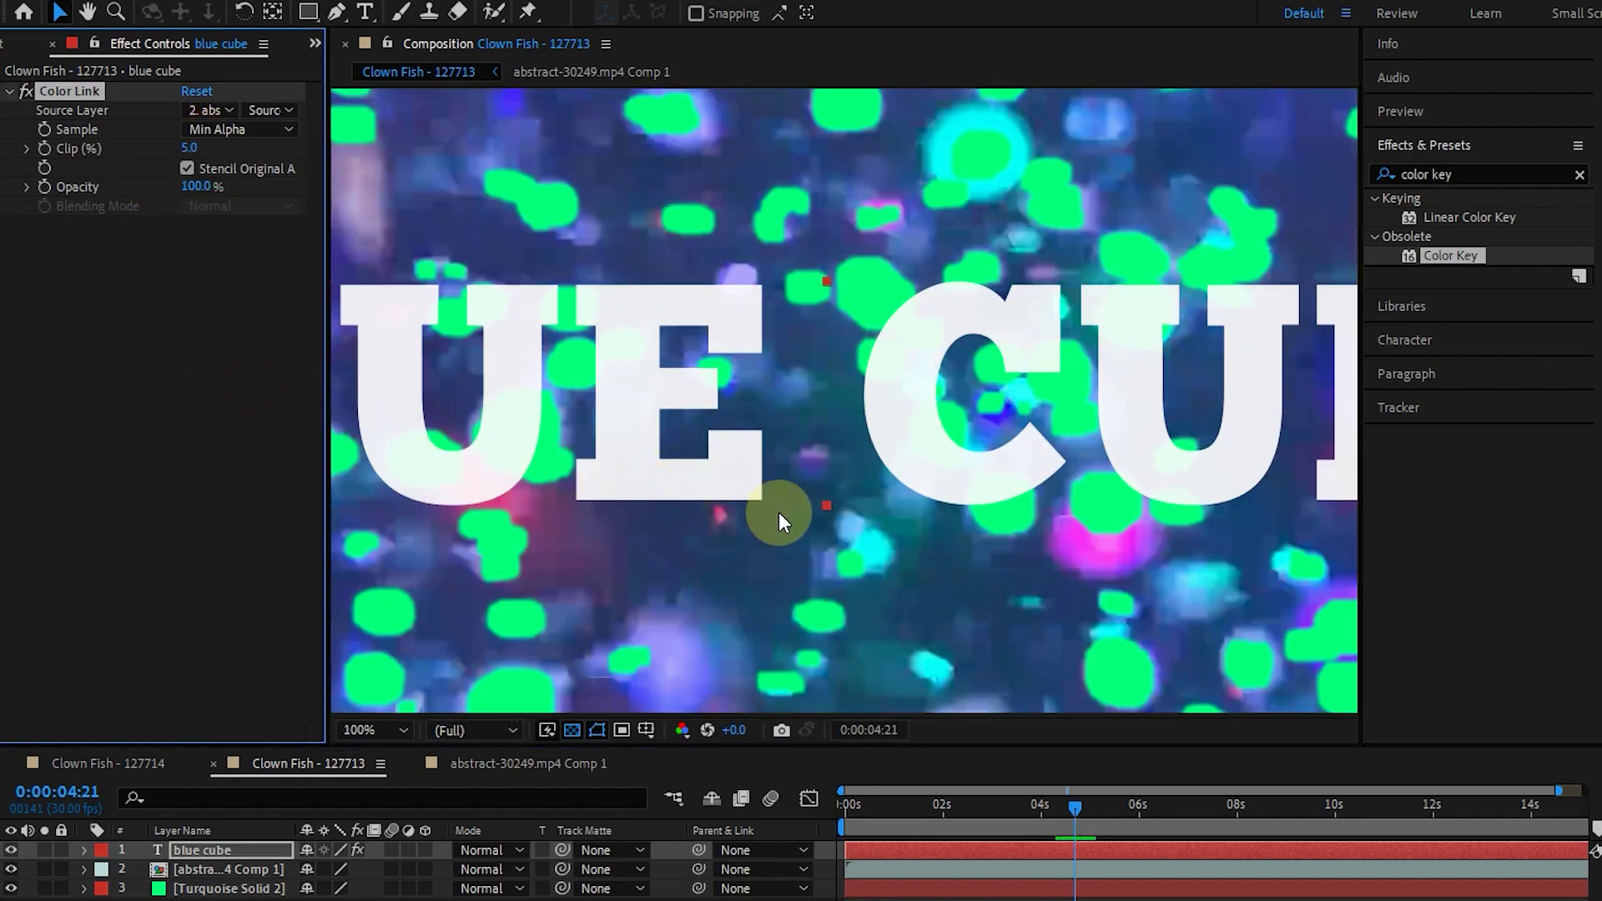
left_click(203, 134)
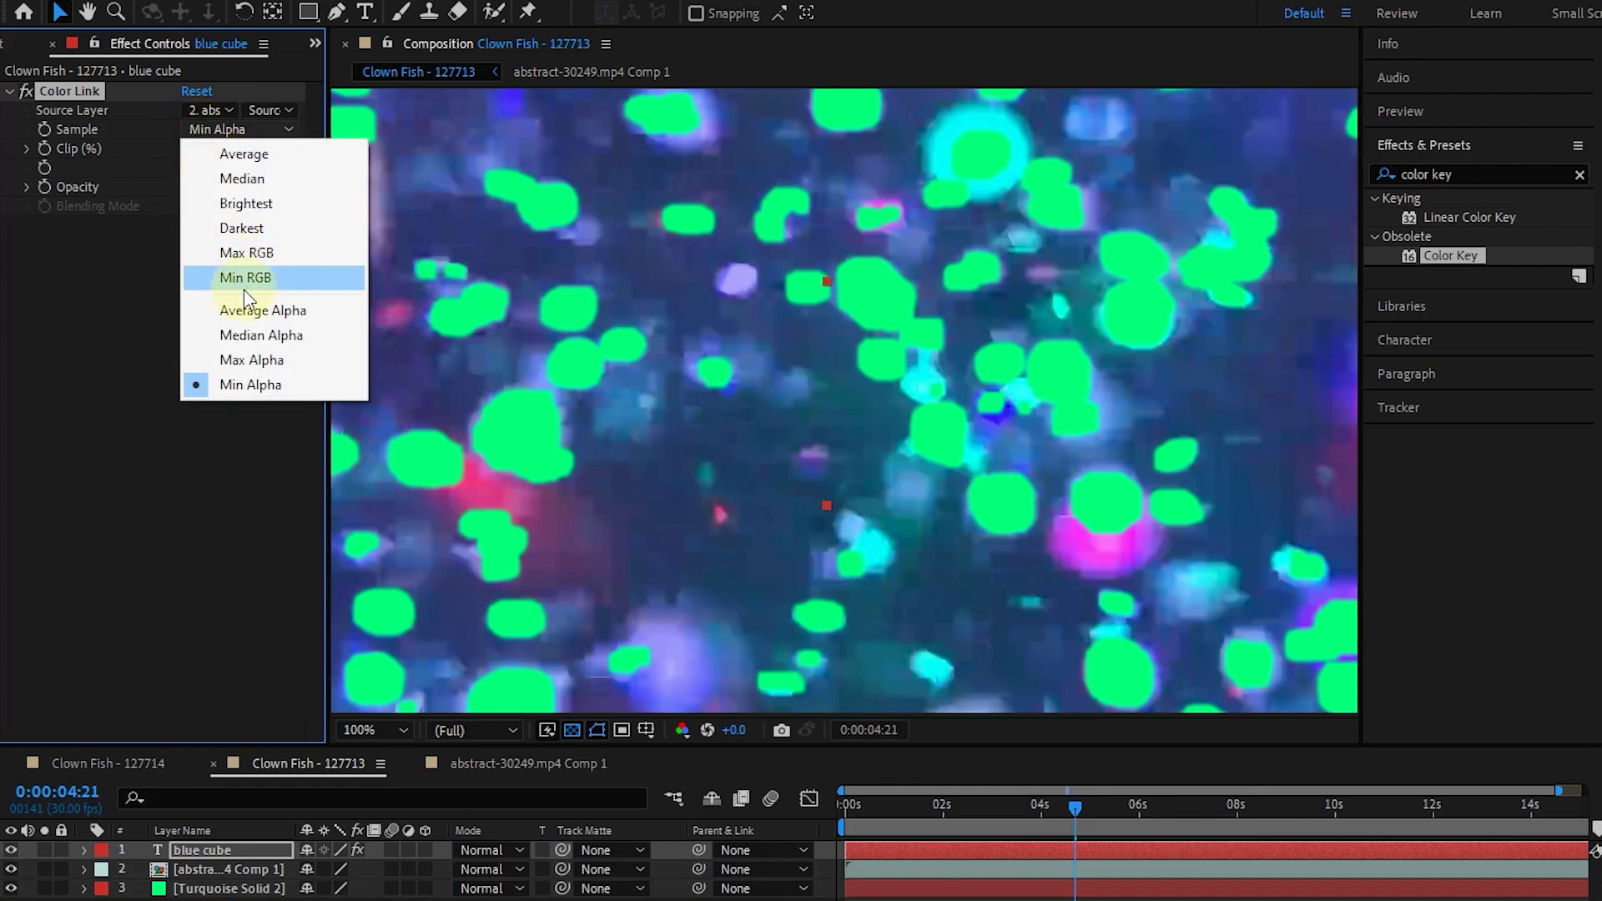
left_click(238, 311)
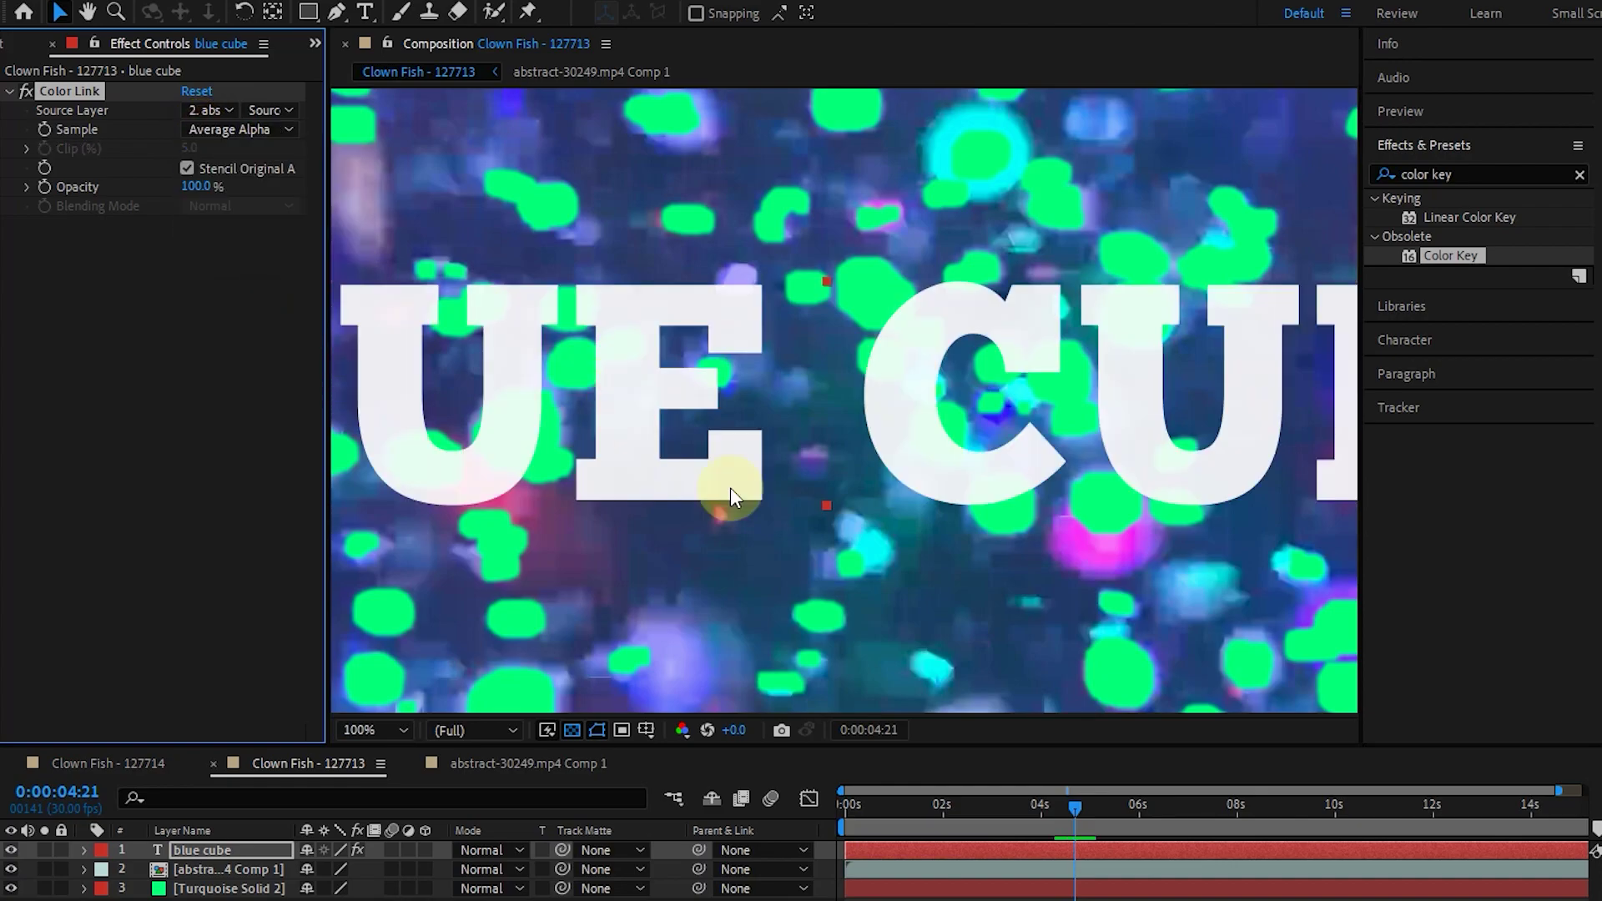
left_click_drag(1075, 809, 932, 802)
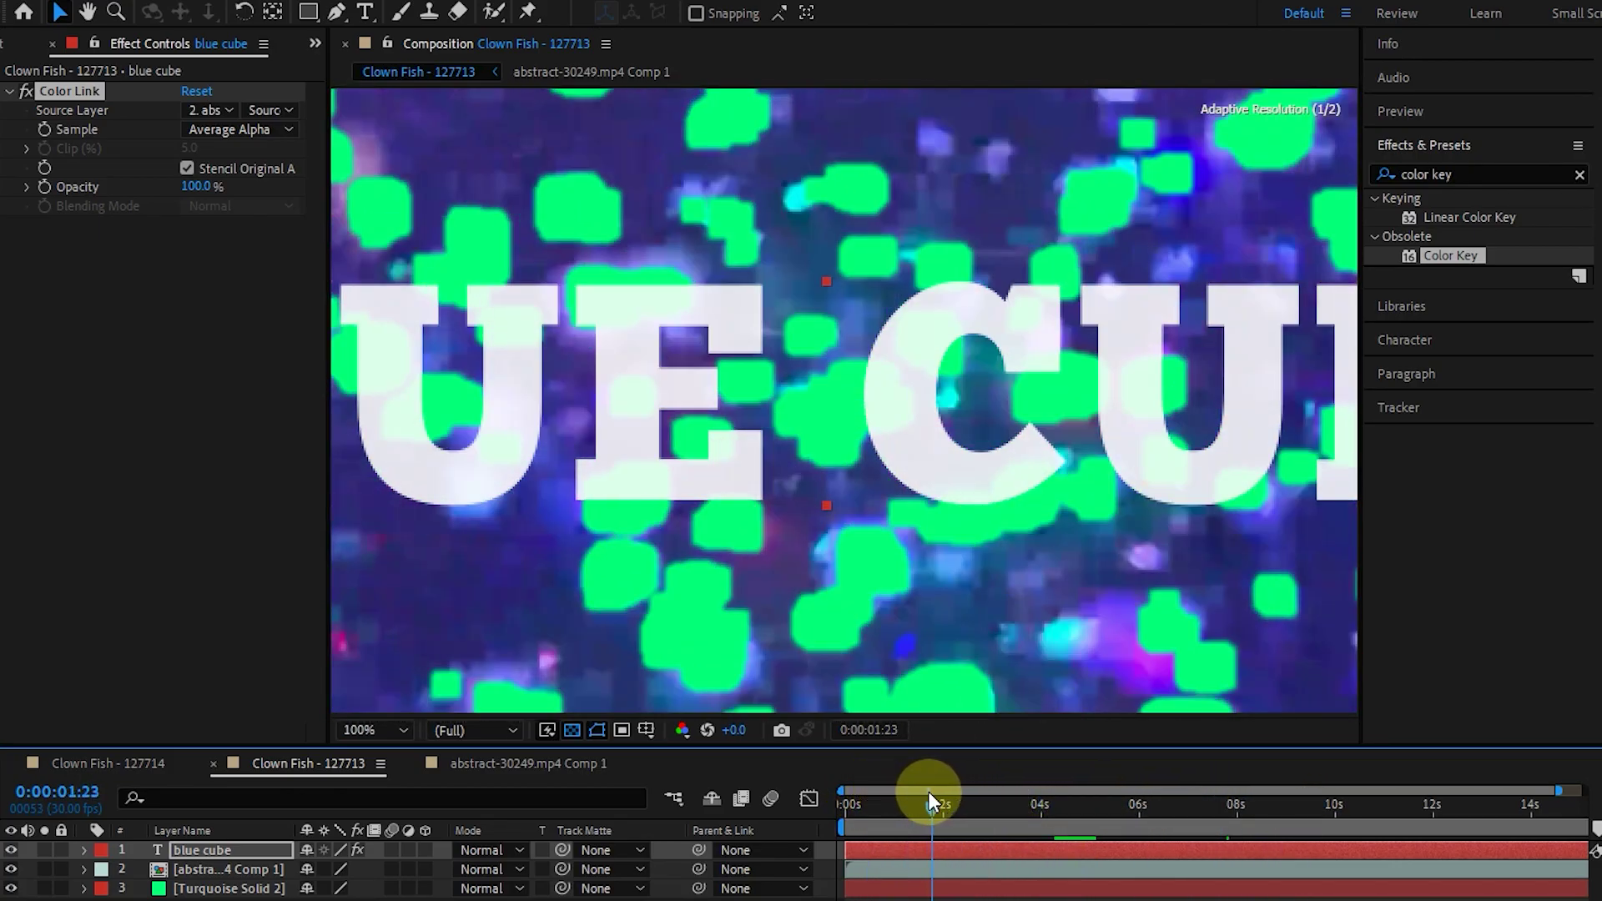
Set Color Link Sample to Brightest, Clip to 50 then 0.0, and test lowering Opacity
left_click(234, 129)
left_click(244, 206)
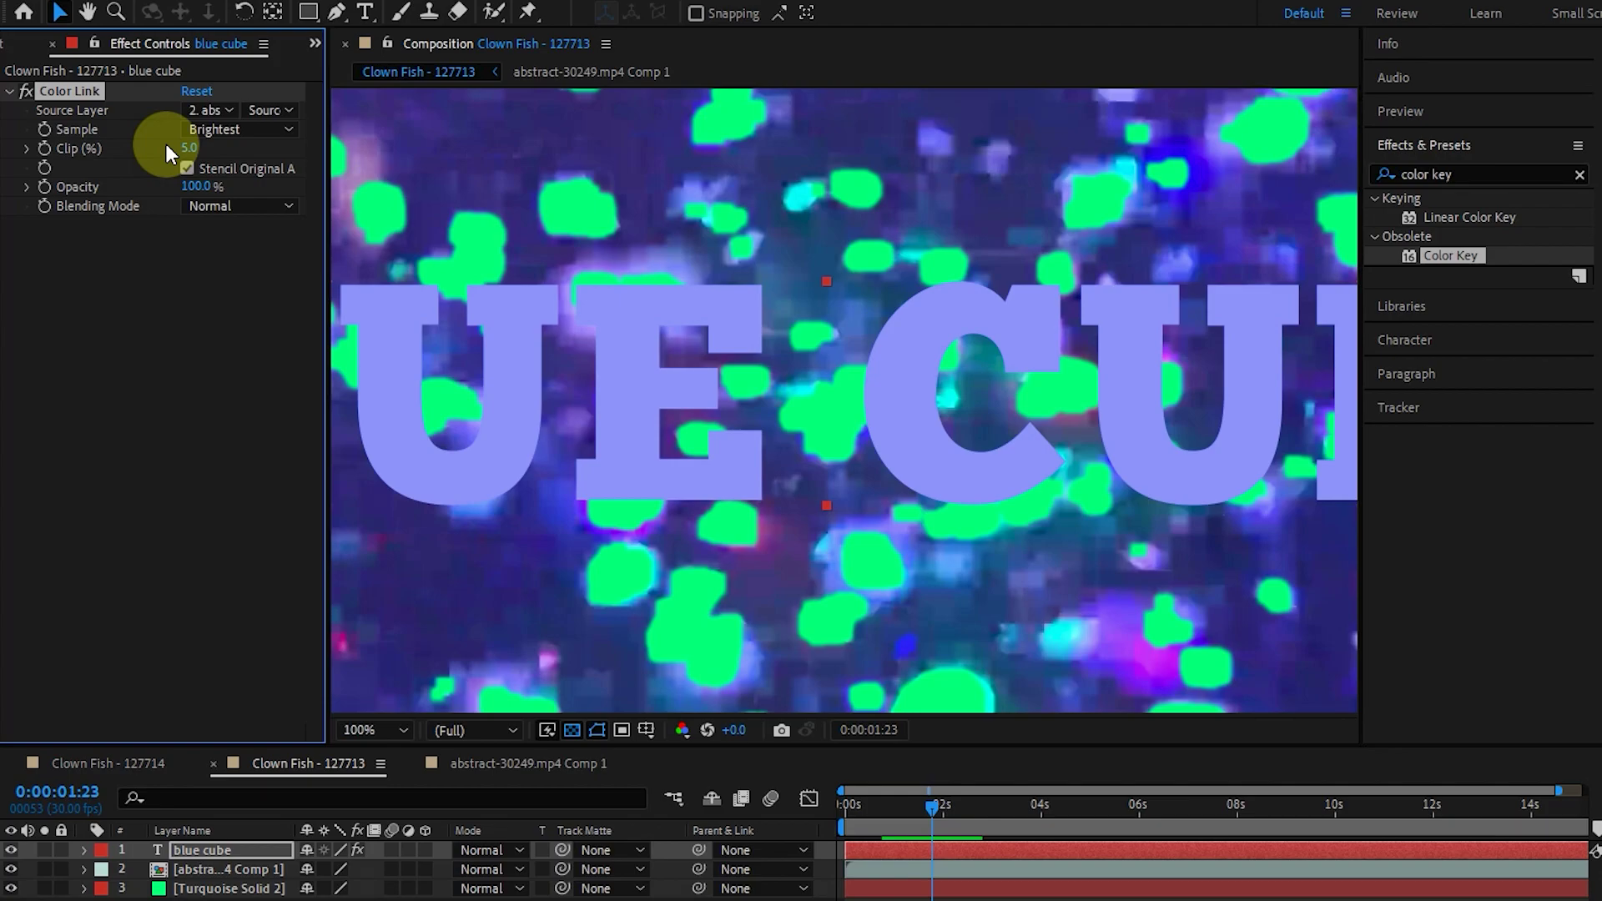
left_click_drag(185, 149, 662, 143)
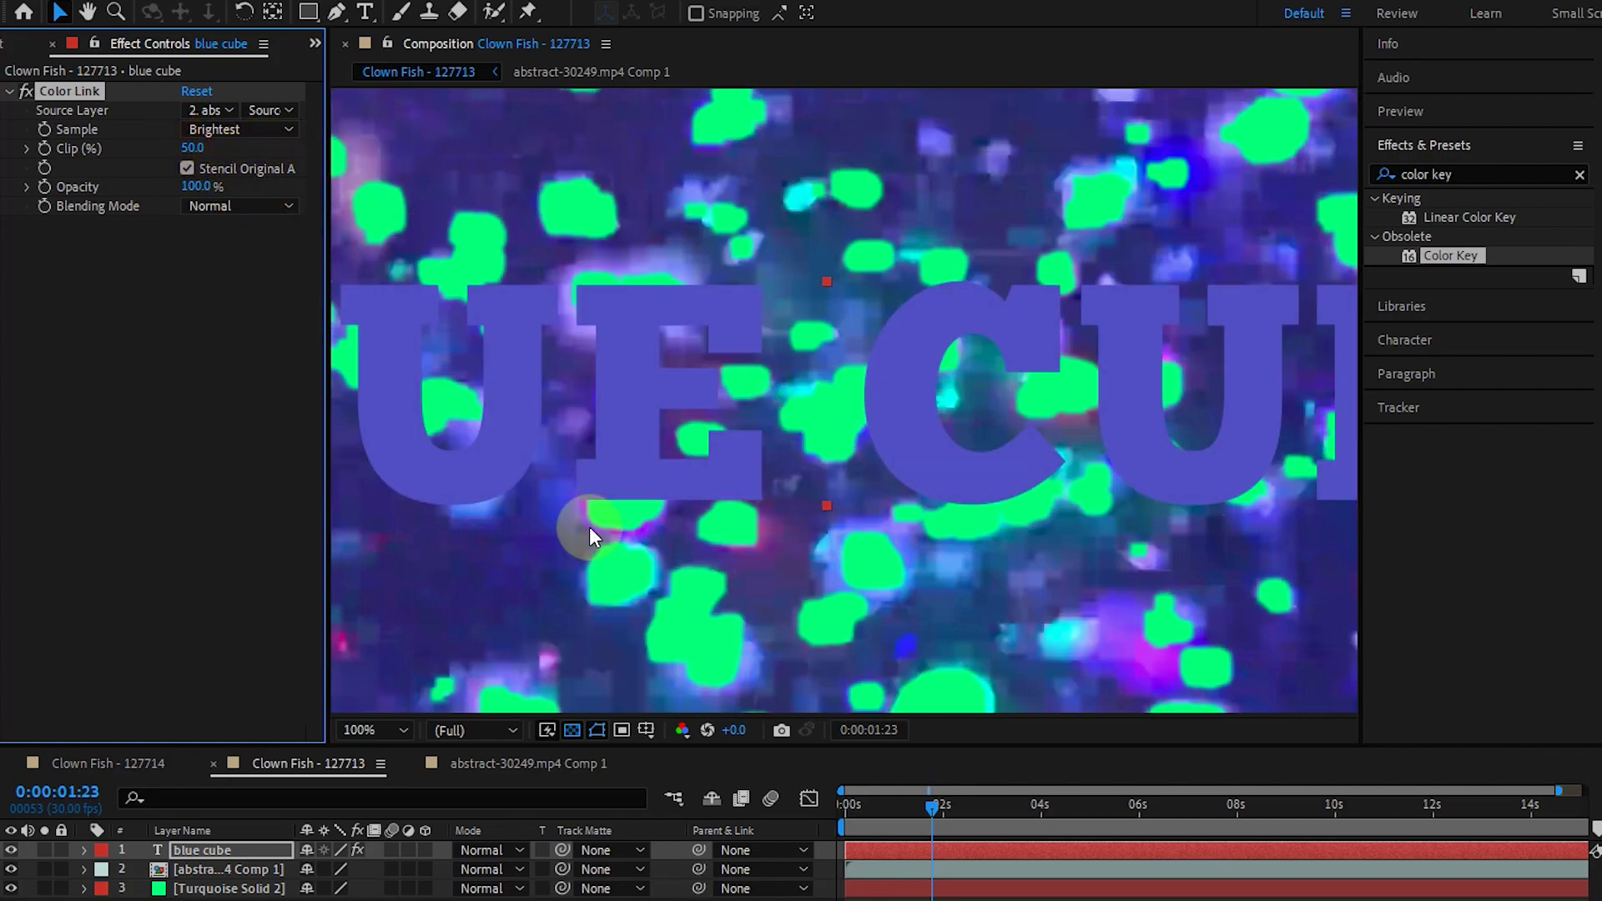
left_click_drag(944, 829, 1237, 805)
left_click_drag(193, 148, 3, 149)
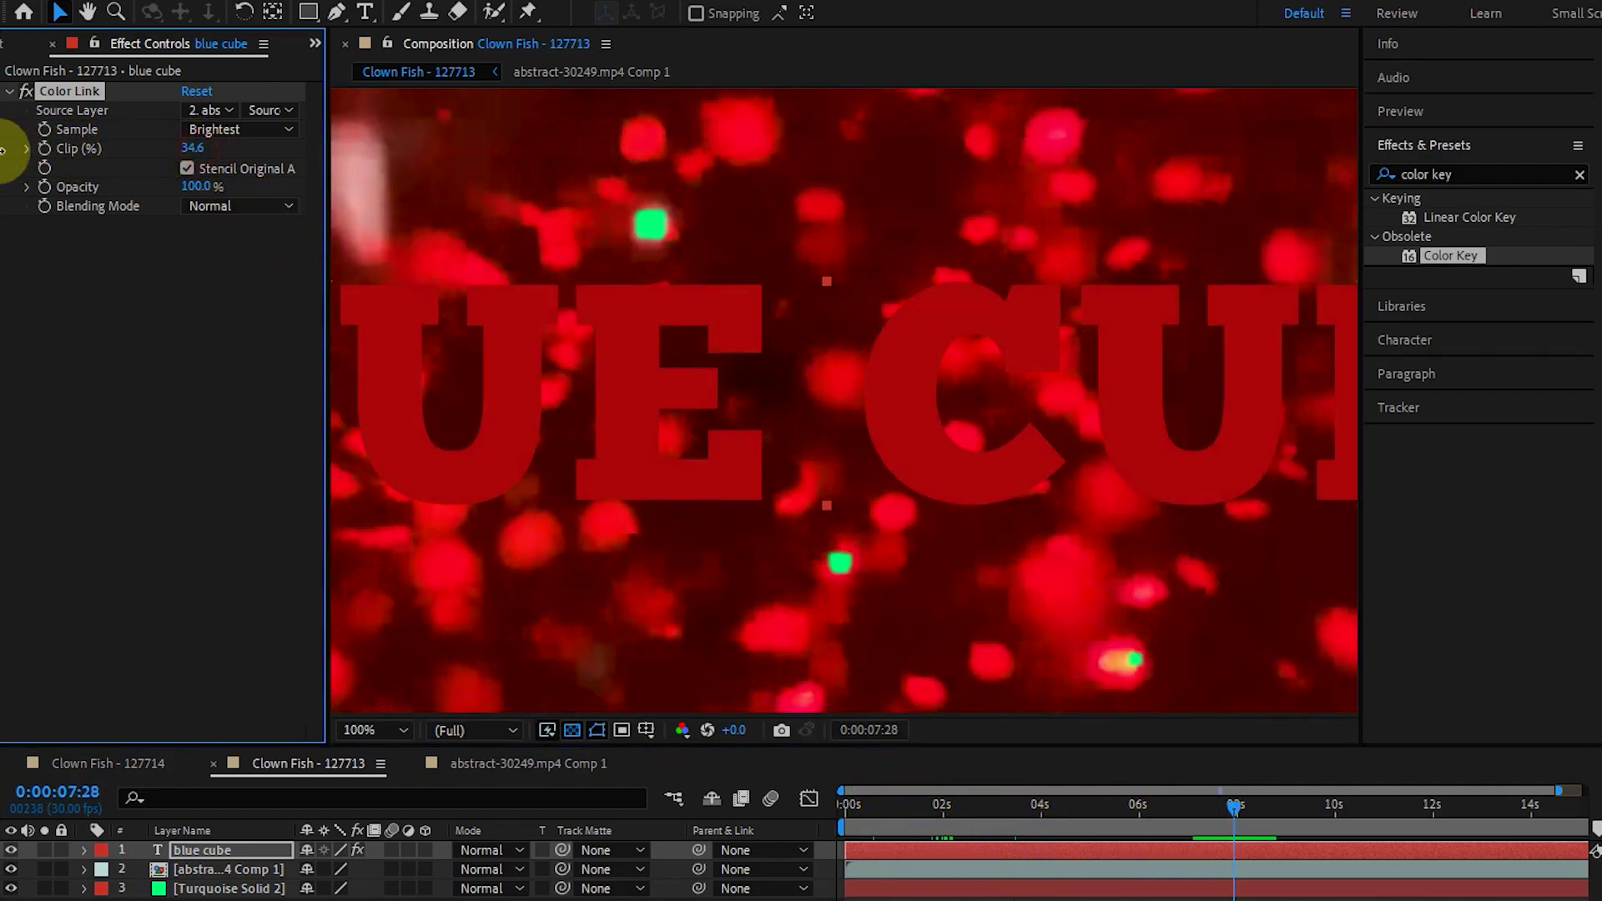
left_click_drag(207, 157, 1195, 894)
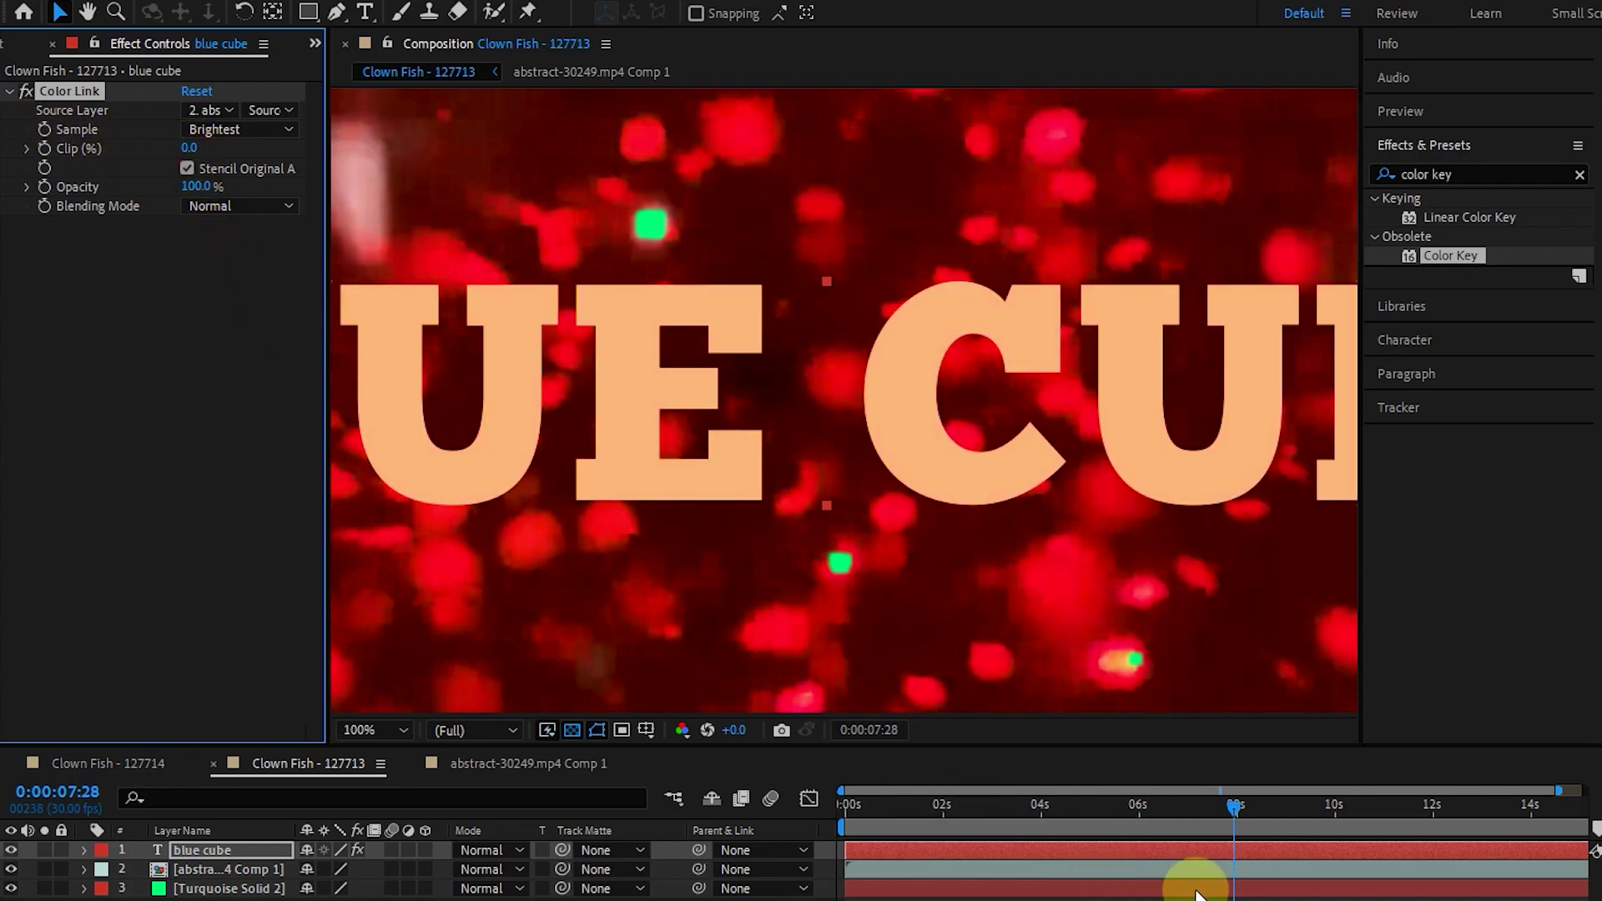
left_click_drag(1236, 807, 1068, 810)
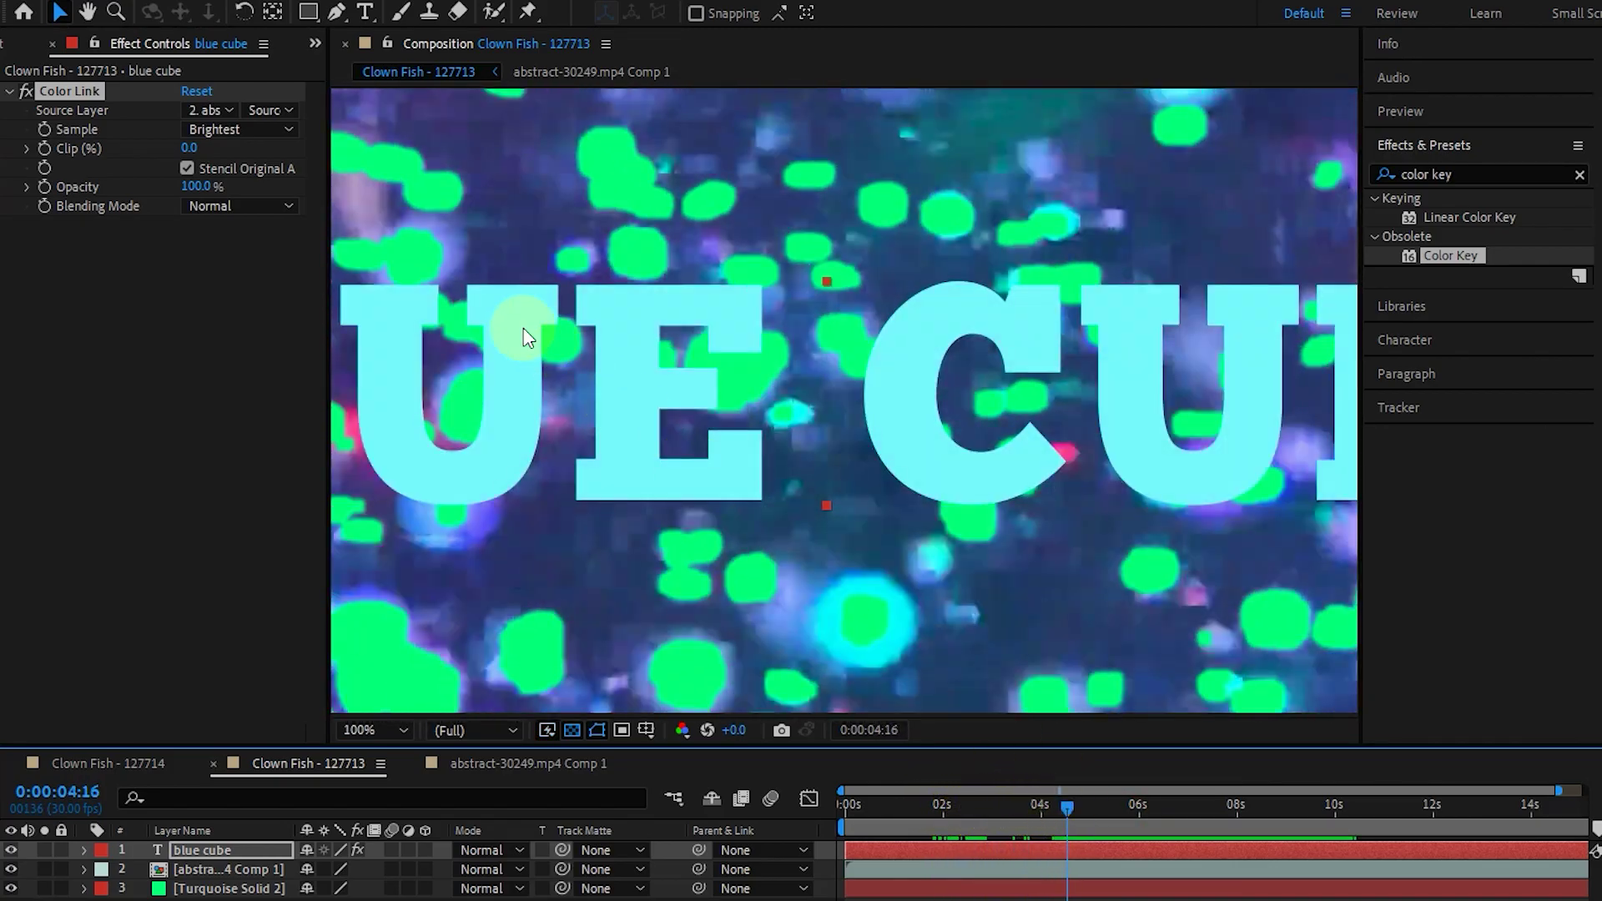
left_click_drag(216, 194, 357, 197)
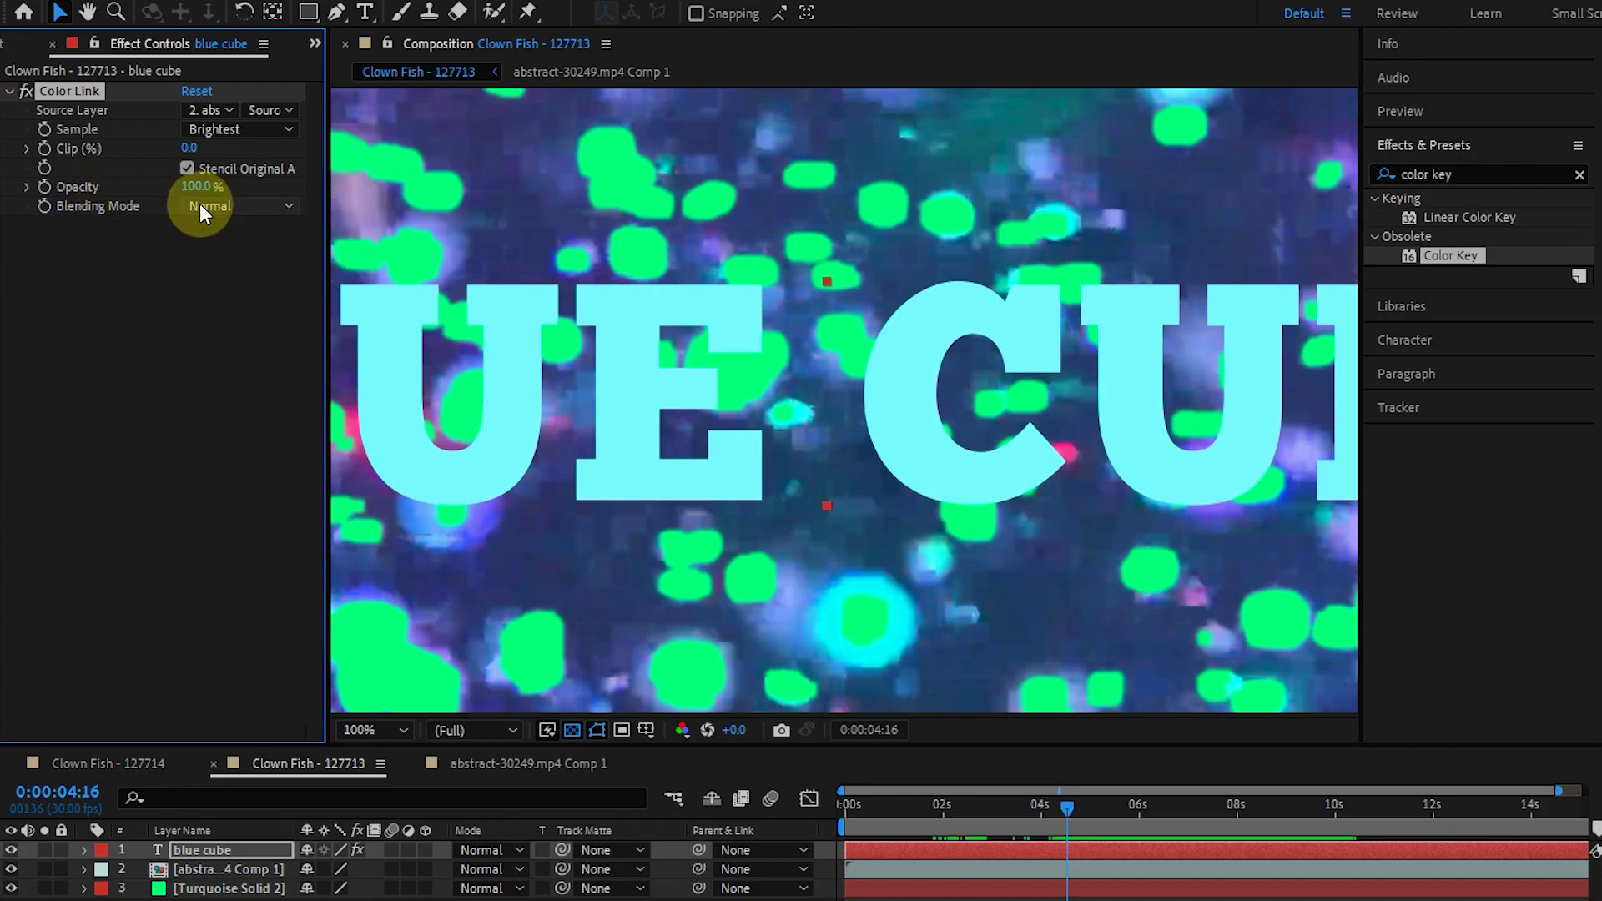
Try Overlay and Lighten as Color Link's blending mode, ending on Difference
left_click(227, 208)
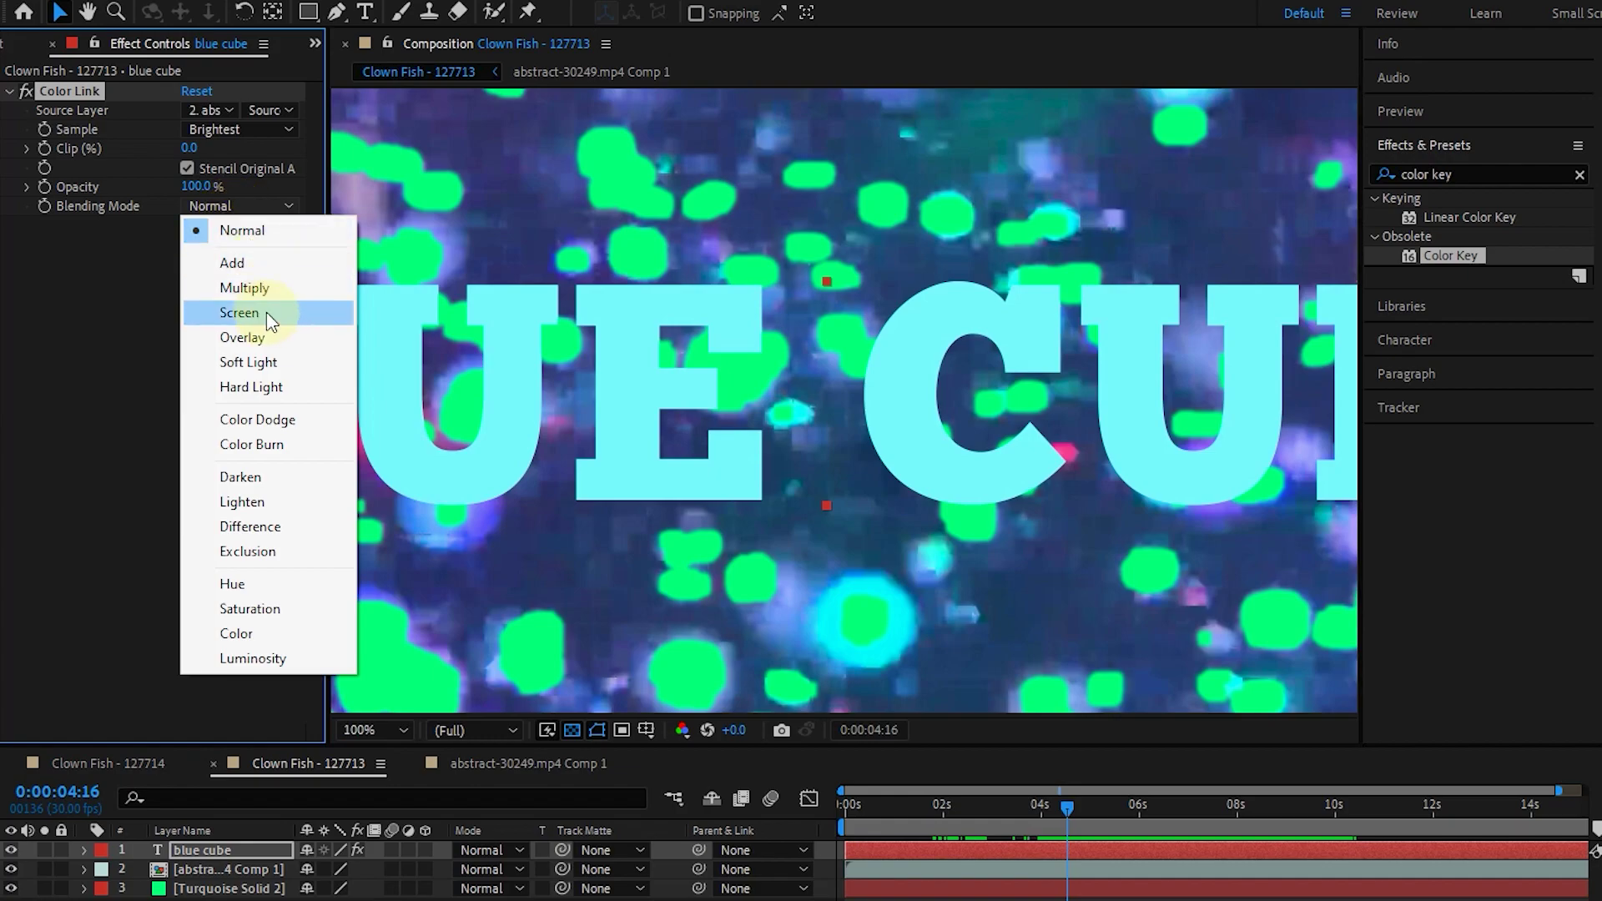
left_click(248, 337)
left_click(220, 203)
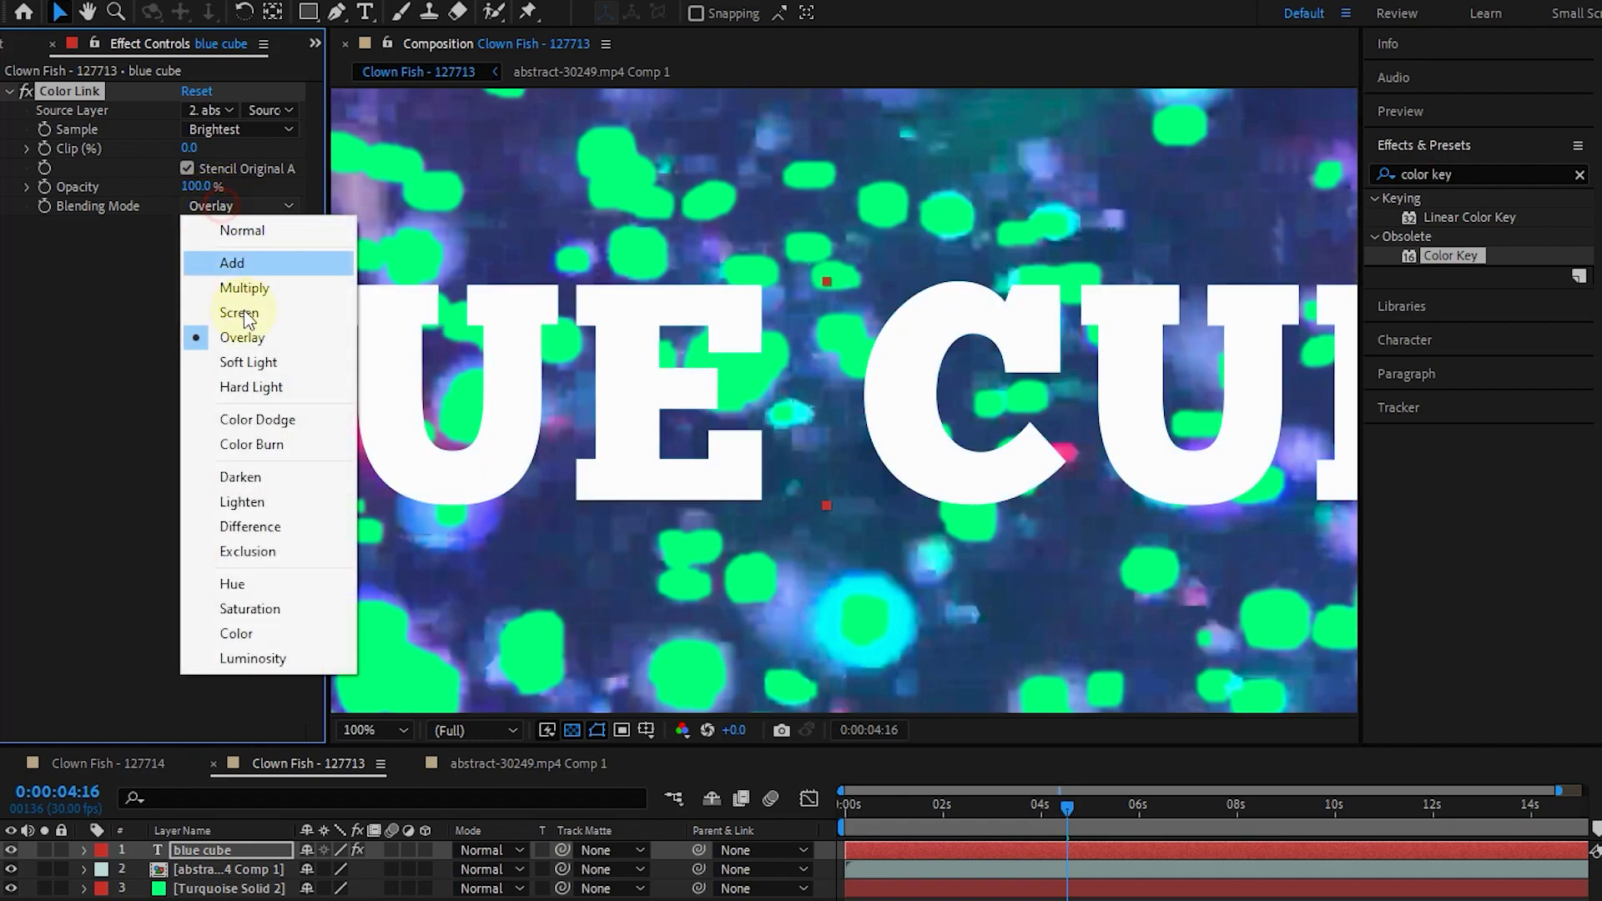
left_click(251, 508)
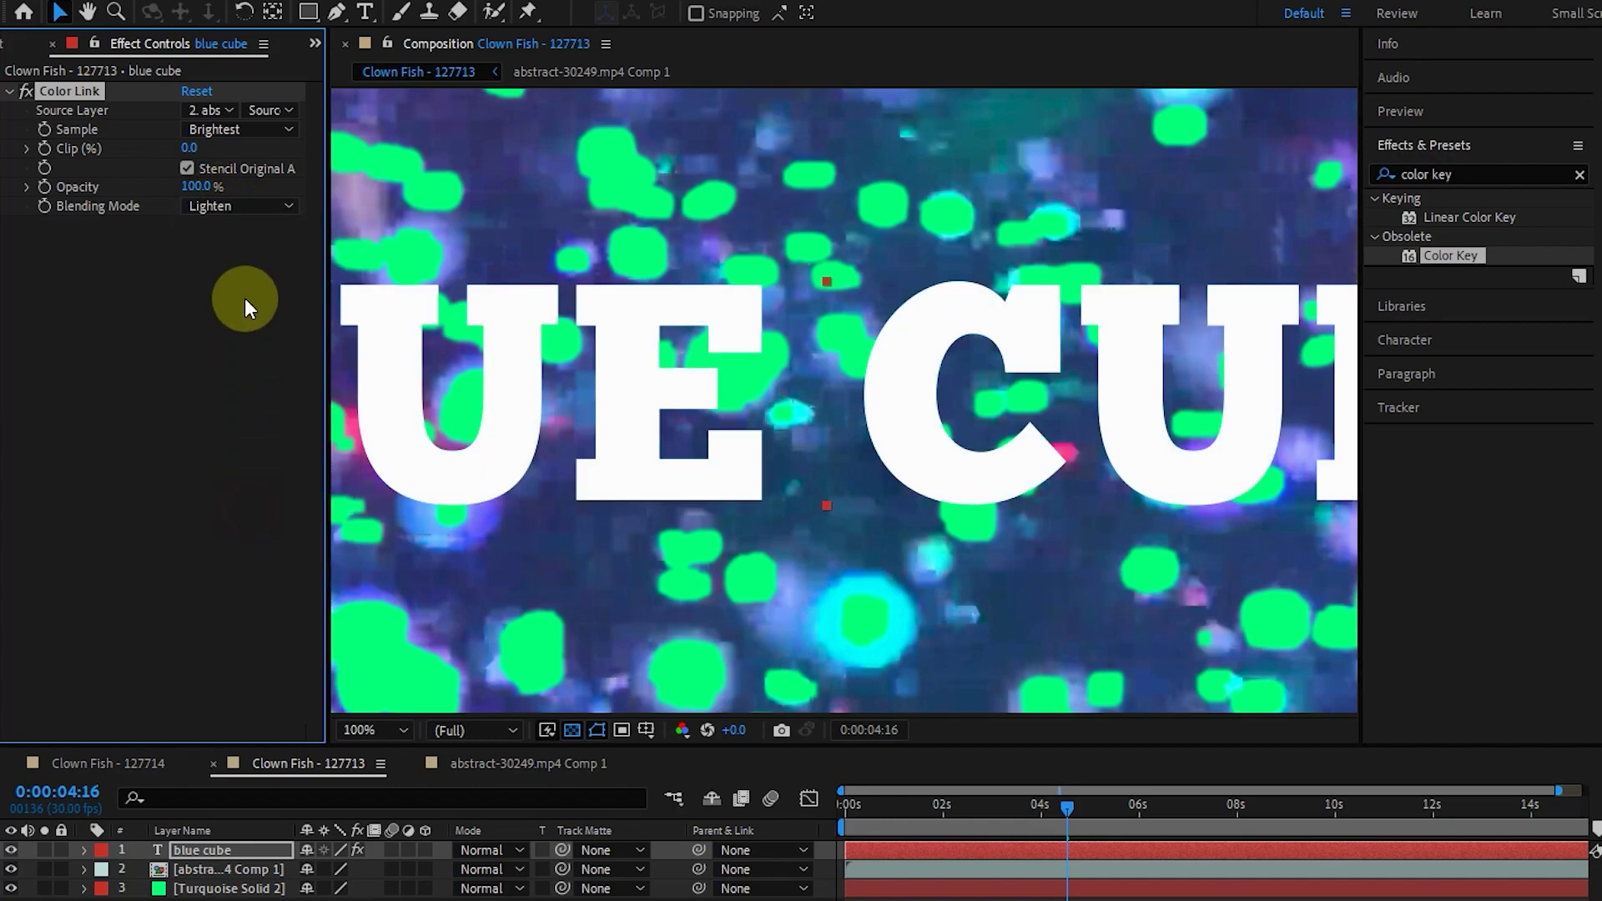
left_click(222, 209)
left_click(278, 530)
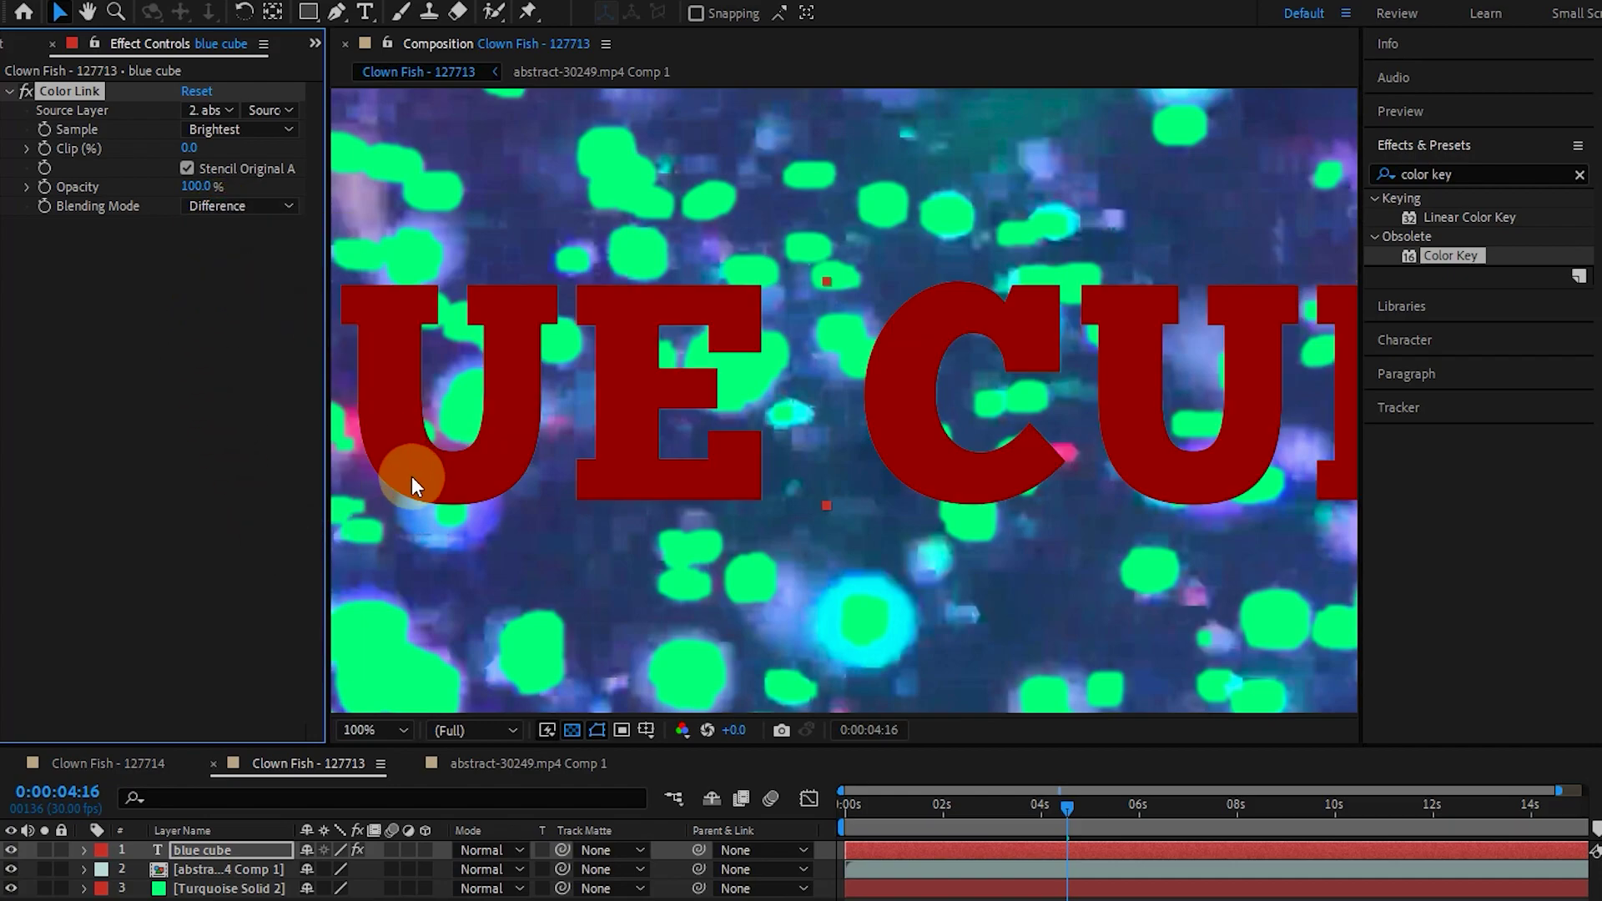